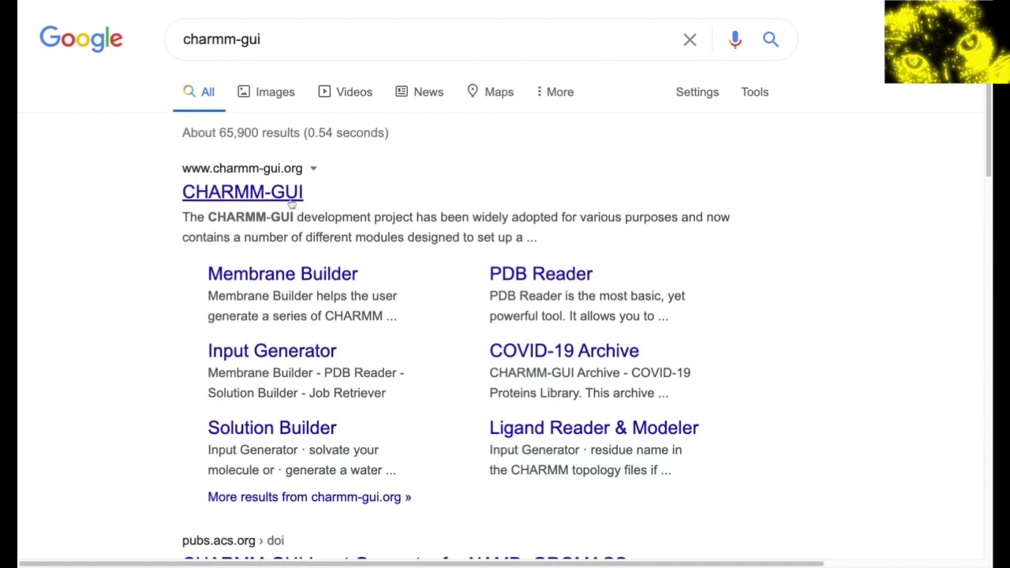
- Open the CHARMM-GUI website from the search results and go to its Input Generator page
left_click(291, 202)
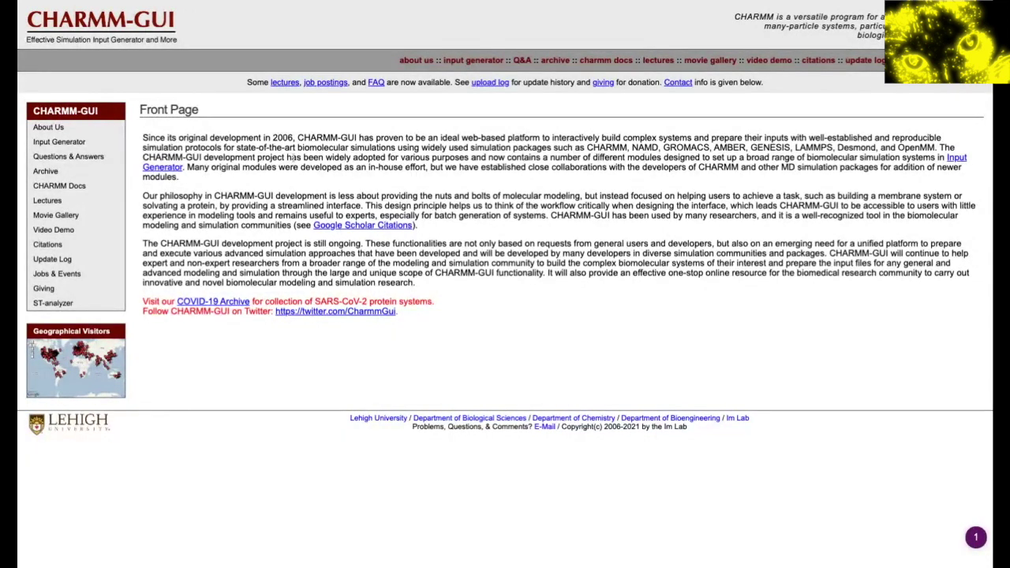
left_click(62, 142)
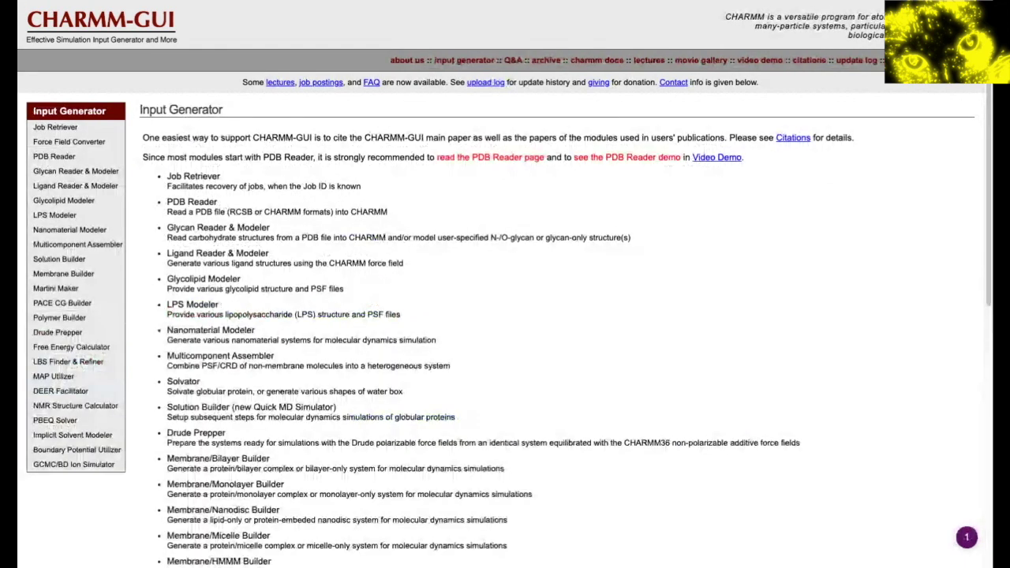
mouse_move(114, 275)
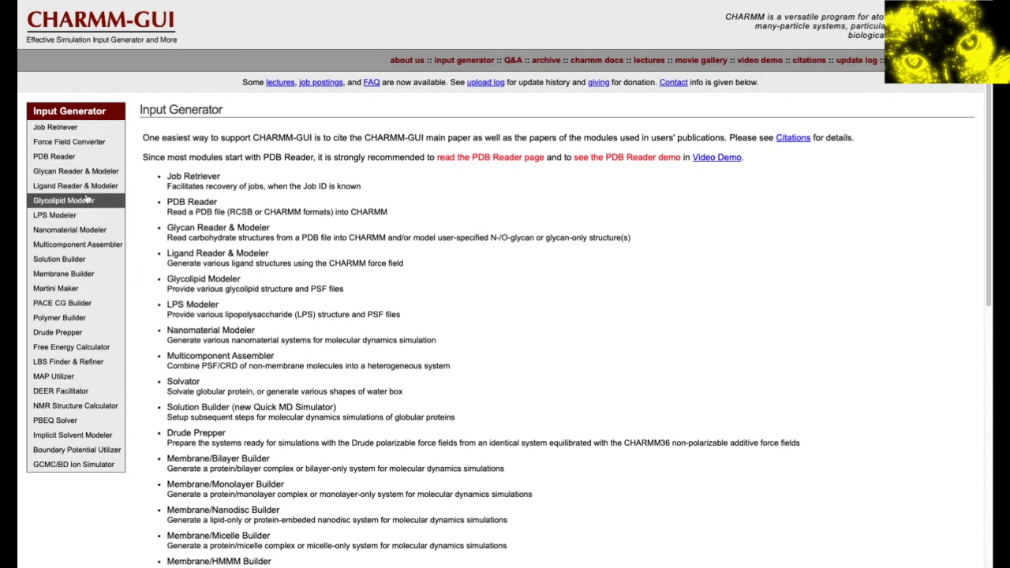
- View the Force Field Converter, Glycan Reader & Modeler and Ligand Reader & Modeler module pages
left_click(103, 143)
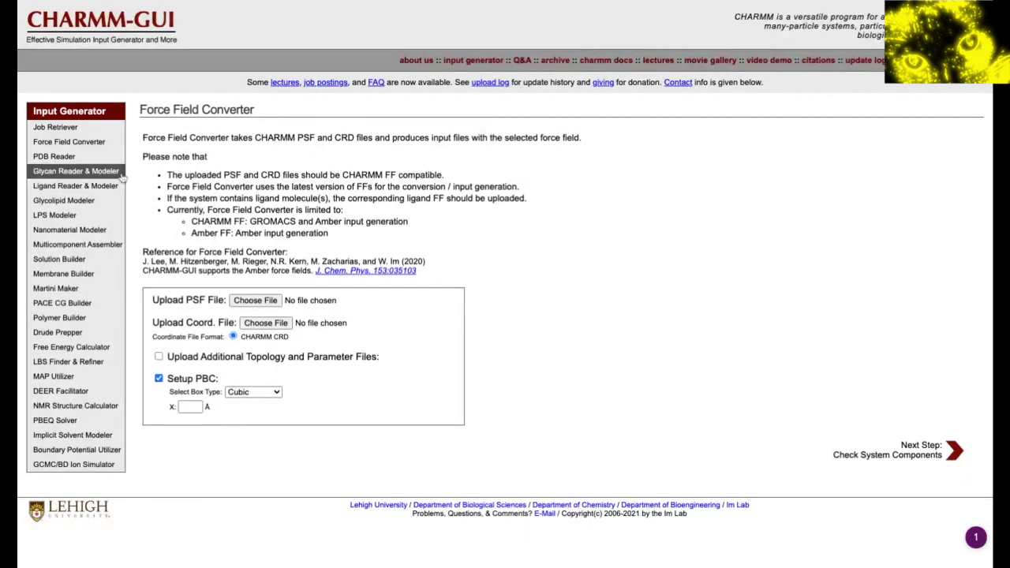
left_click(77, 171)
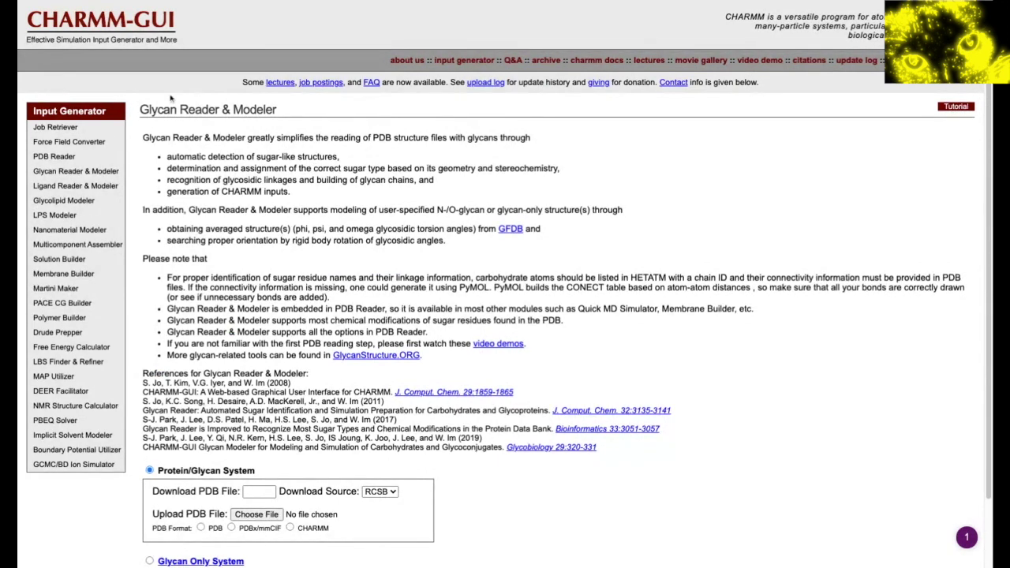
left_click(84, 184)
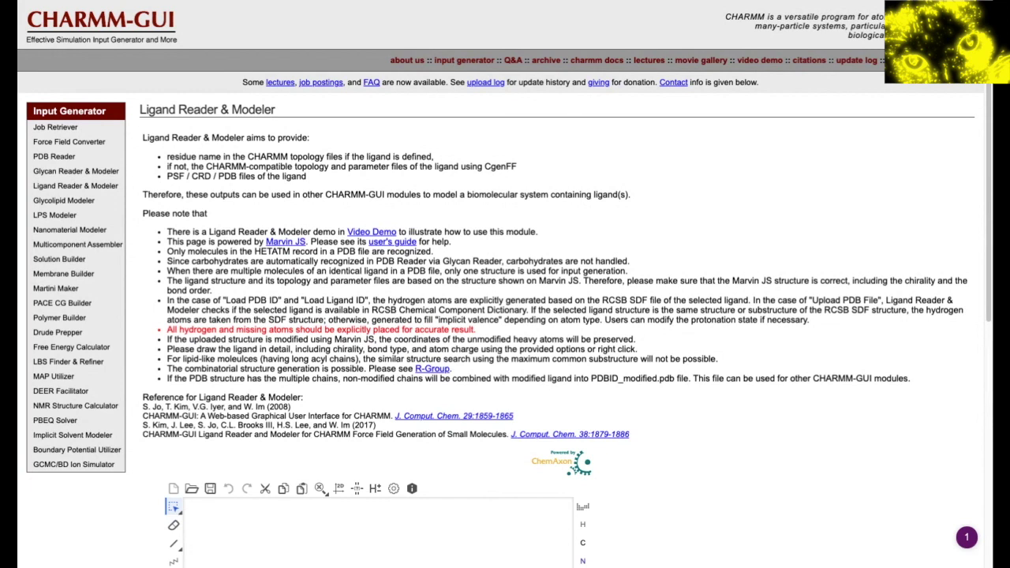
scroll(162, 316, "down", 3)
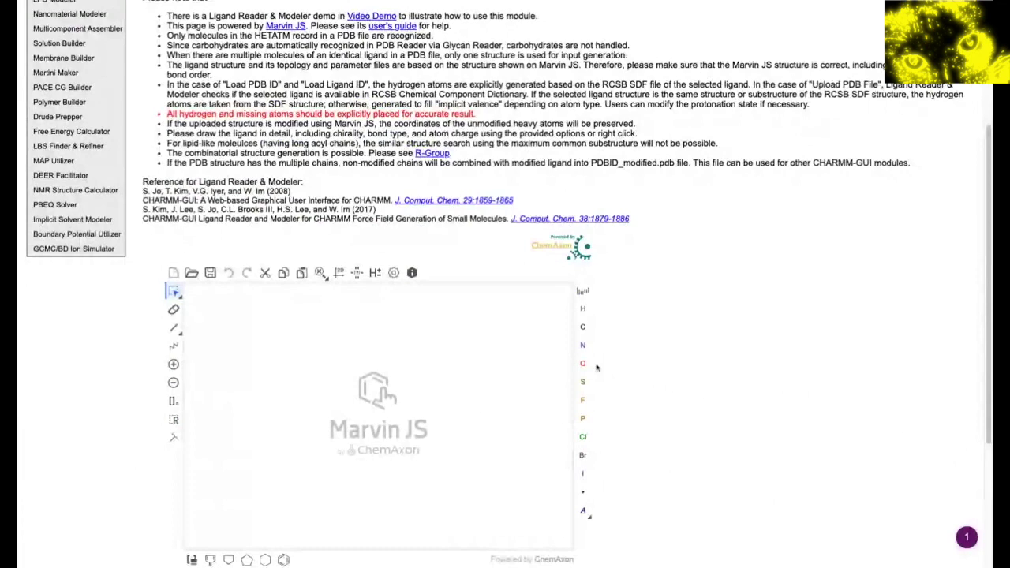
scroll(692, 384, "down", 3)
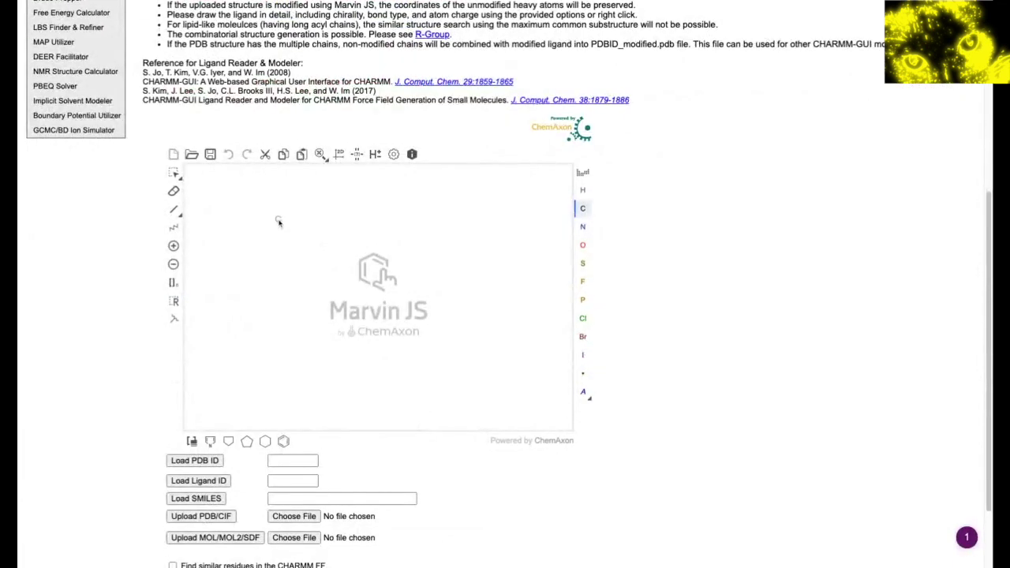
- Sketch a six-carbon zigzag chain in the Marvin JS ligand editor
left_click_drag(279, 222, 293, 238)
left_click(292, 240)
left_click(280, 221)
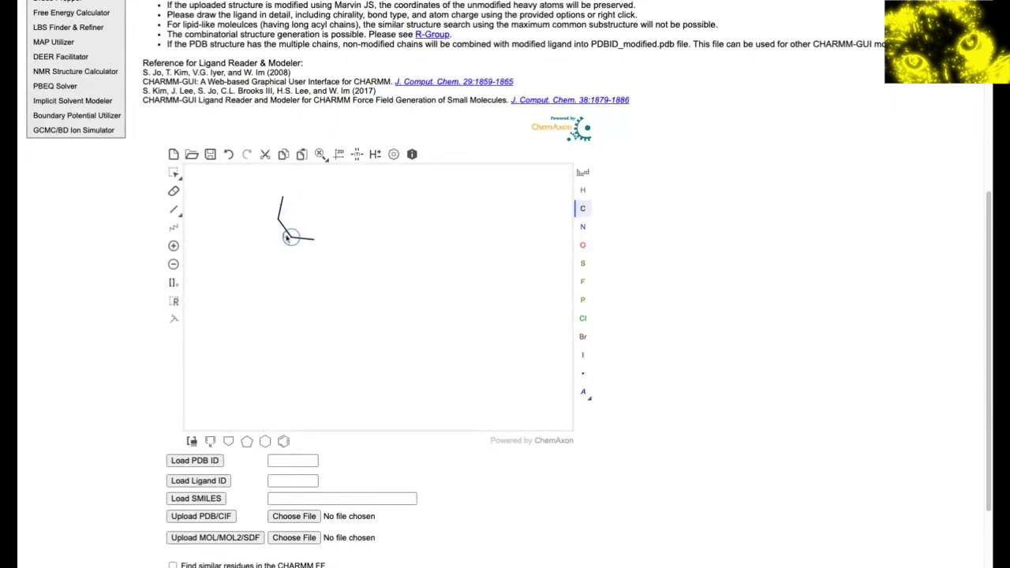
left_click(314, 240)
left_click(329, 256)
- Examine the ligand loading and file upload options of the Ligand Reader & Modeler, together with its notes
scroll(341, 392, "down", 10)
scroll(341, 391, "up", 15)
scroll(341, 391, "down", 5)
scroll(341, 392, "down", 1)
scroll(341, 473, "down", 2)
scroll(344, 126, "up", 3)
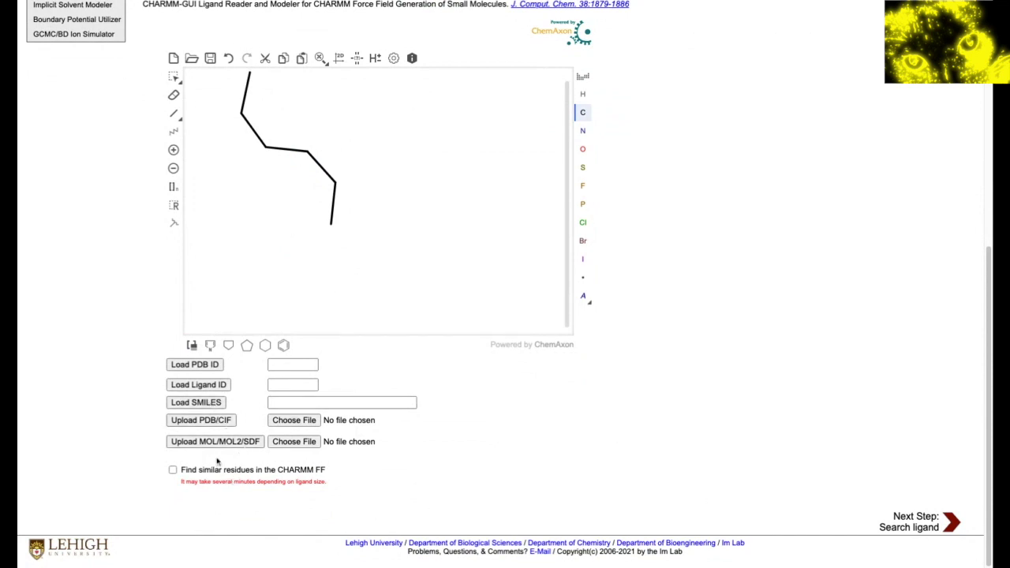
scroll(841, 402, "up", 5)
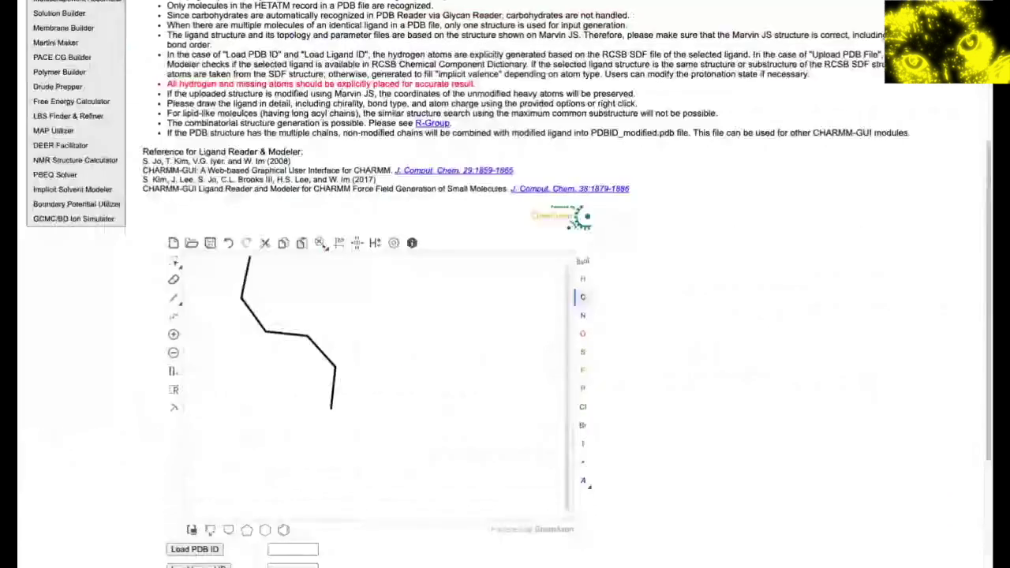
scroll(931, 473, "down", 5)
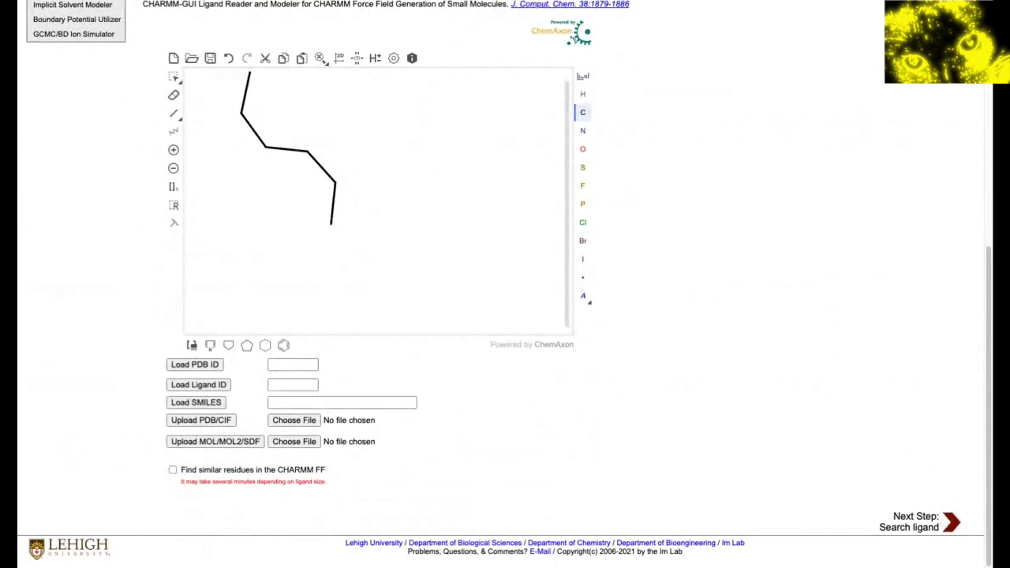
scroll(505, 167, "up", 5)
scroll(506, 168, "down", 6)
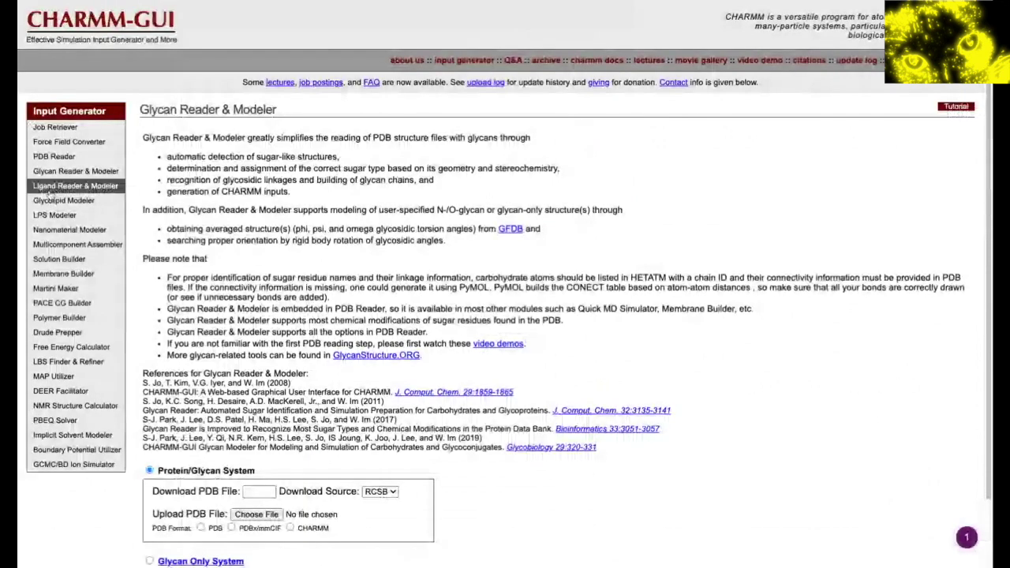
- Open the Nanomaterial Modeler and review its supported materials, nanomaterial type, shape and system type options
left_click(79, 232)
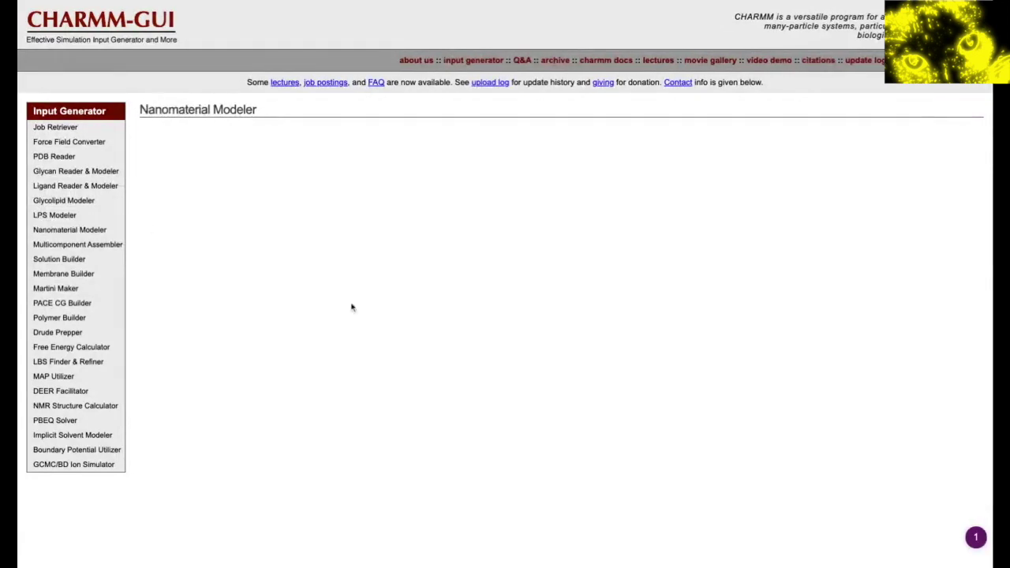
scroll(395, 343, "down", 1)
scroll(395, 342, "down", 3)
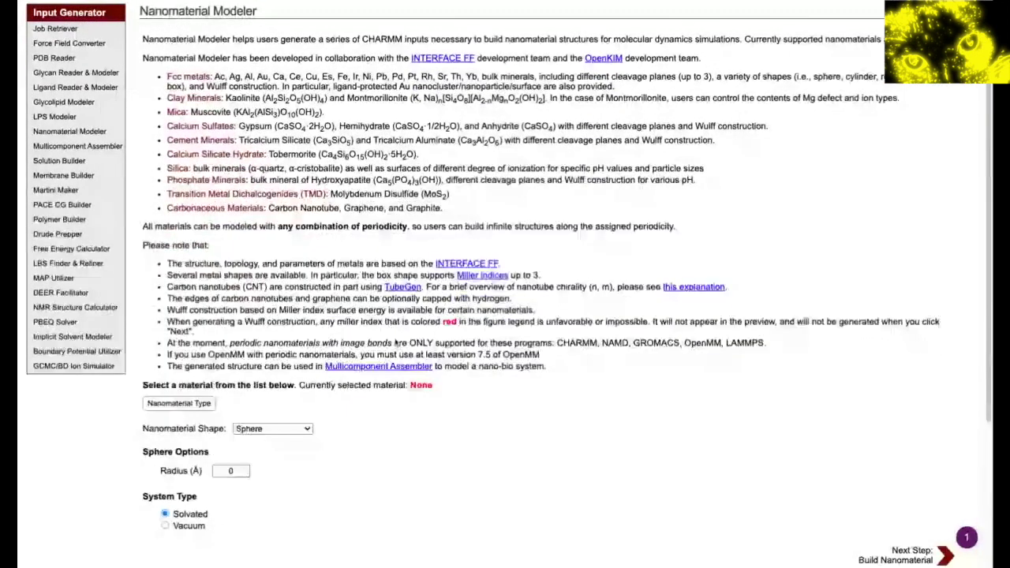
left_click(204, 228)
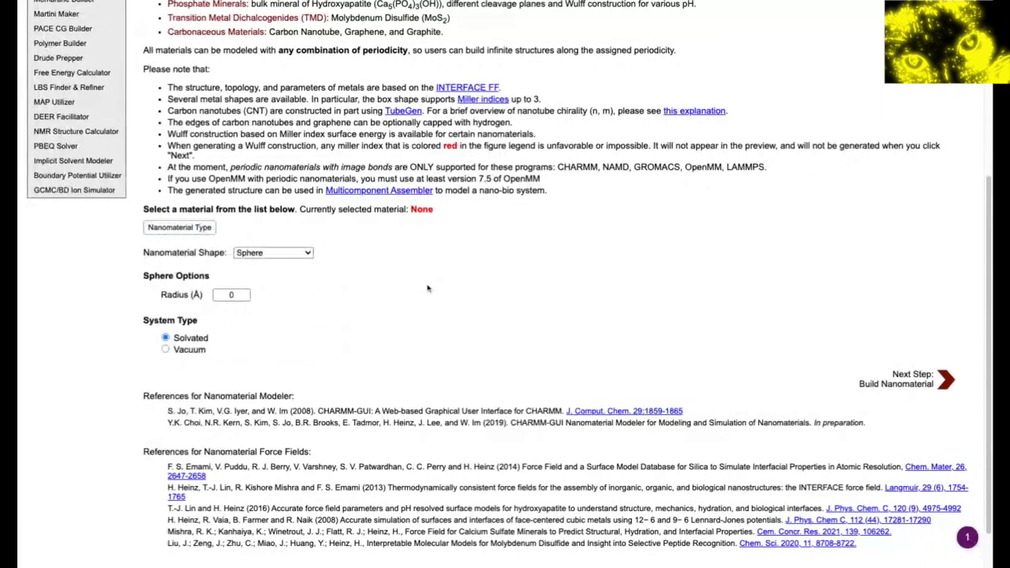
scroll(428, 288, "up", 5)
- Open the Solution Builder and review its protein solution and water box only system options
left_click(76, 171)
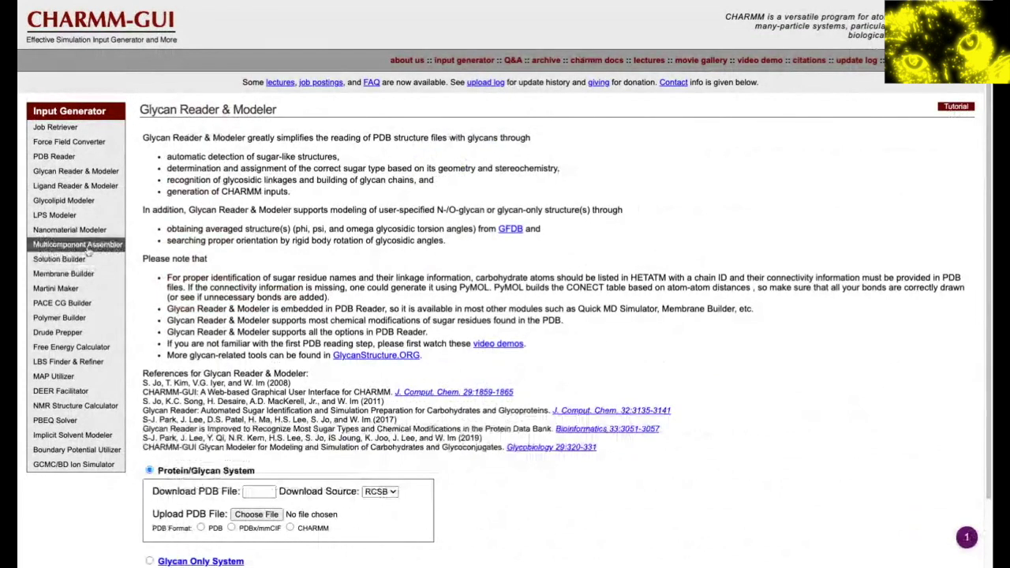
left_click(71, 260)
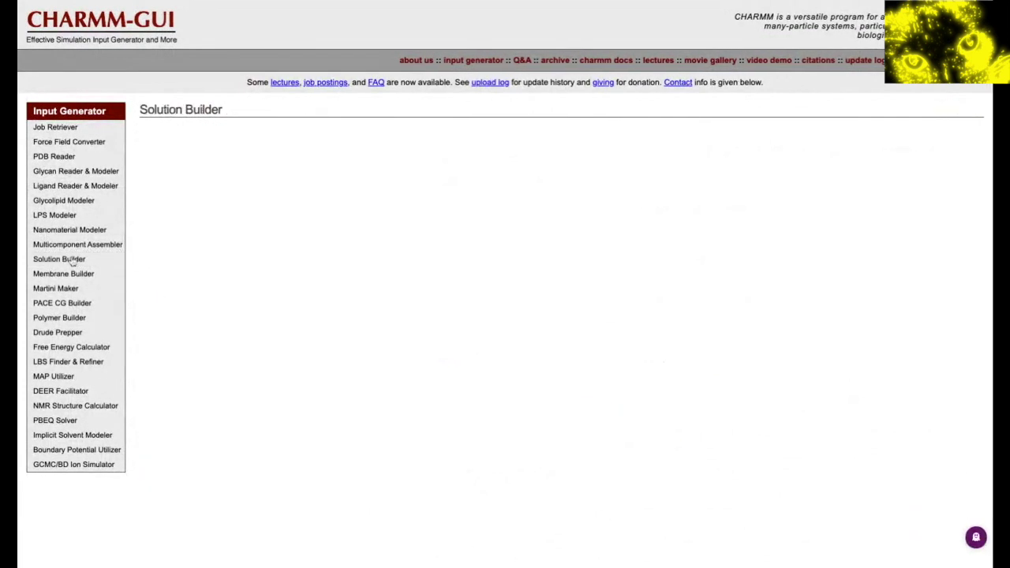
scroll(71, 261, "down", 2)
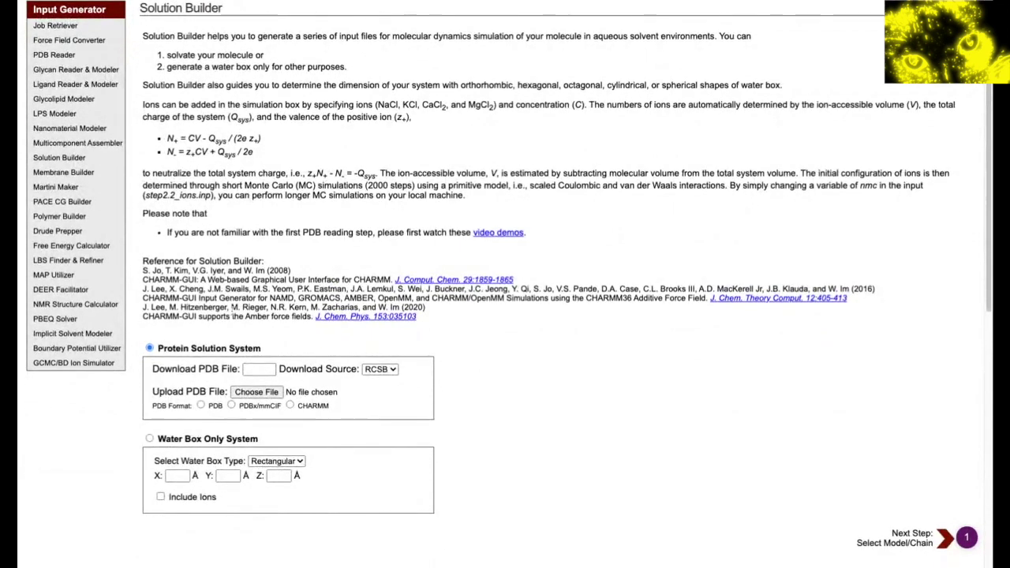
scroll(232, 311, "up", 1)
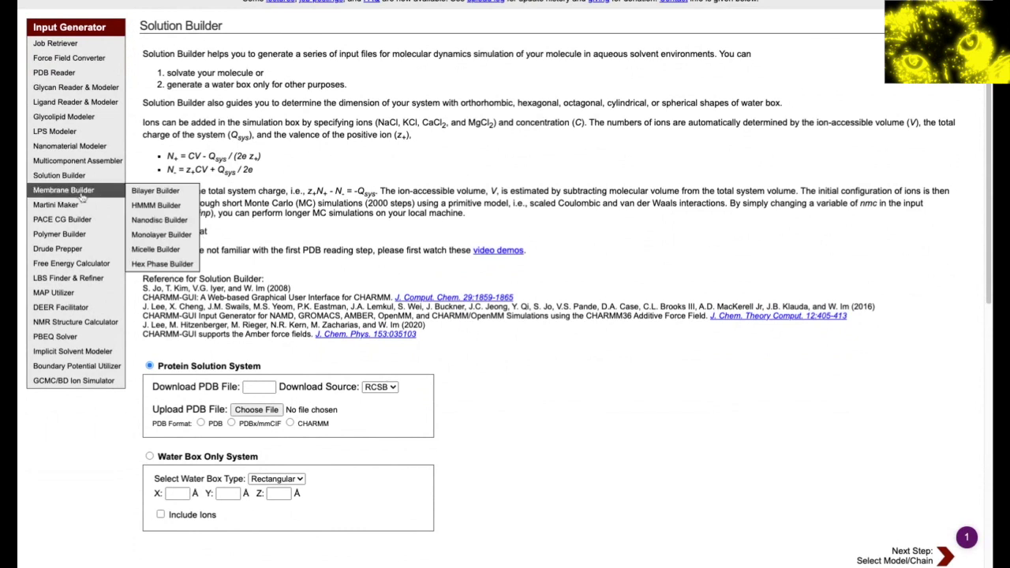
- Open the Polymer Builder and review its system type and polymer building block options
mouse_move(83, 210)
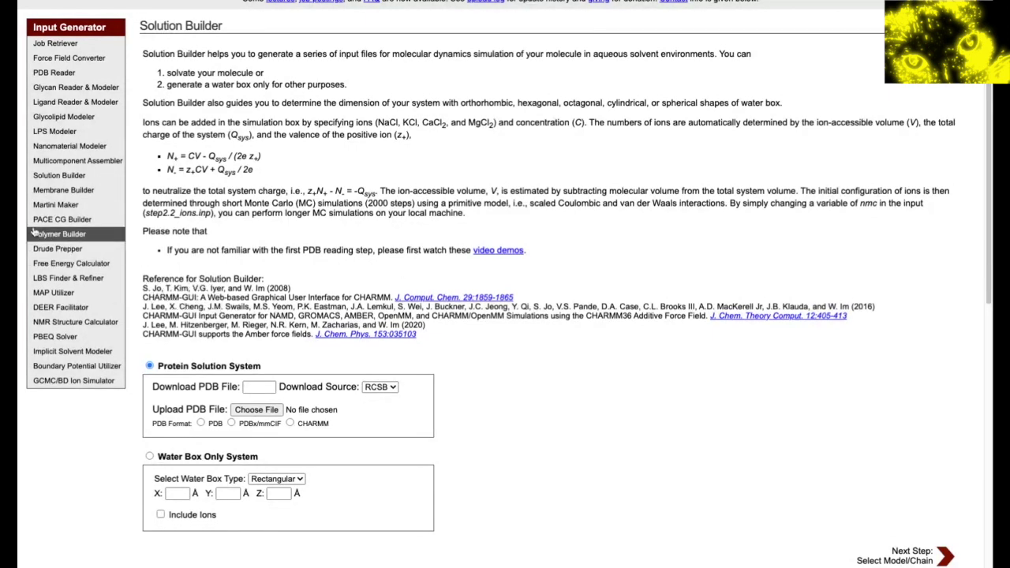
mouse_move(52, 206)
left_click(63, 237)
scroll(512, 262, "down", 4)
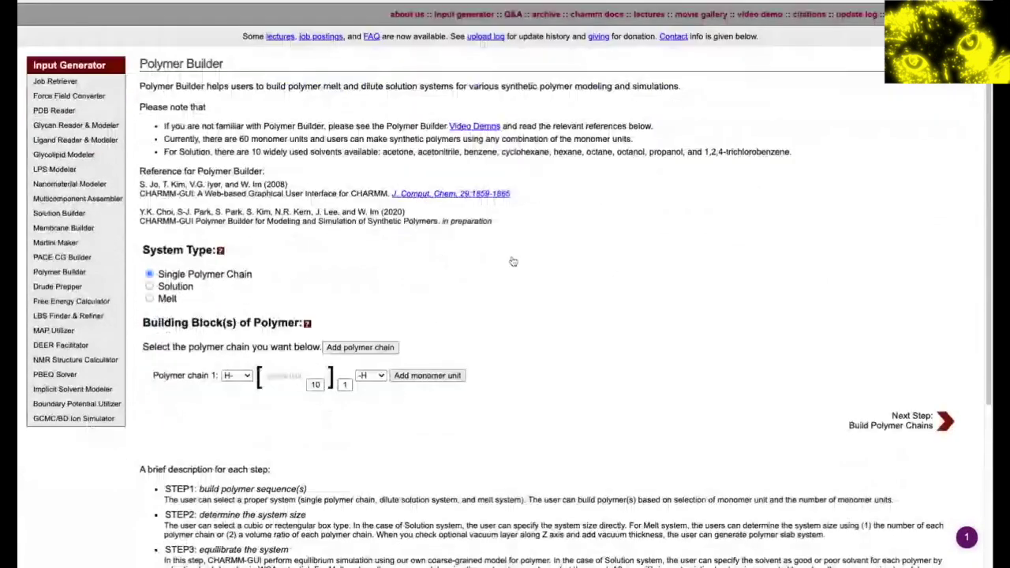
scroll(512, 261, "down", 1)
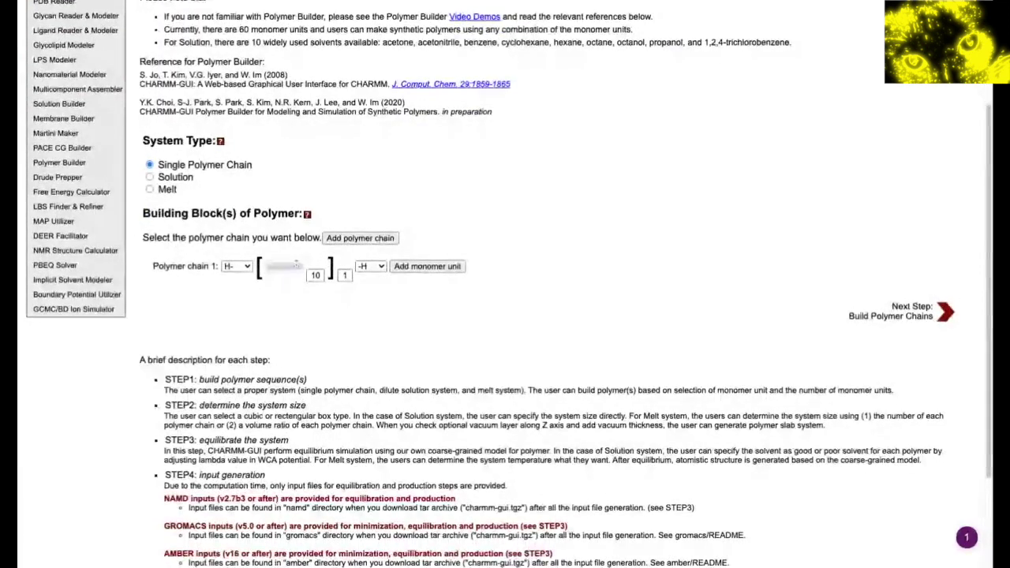
- Add a second polymer chain, add a monomer unit to polymer chain 1, and browse the available monomer categories
left_click(374, 240)
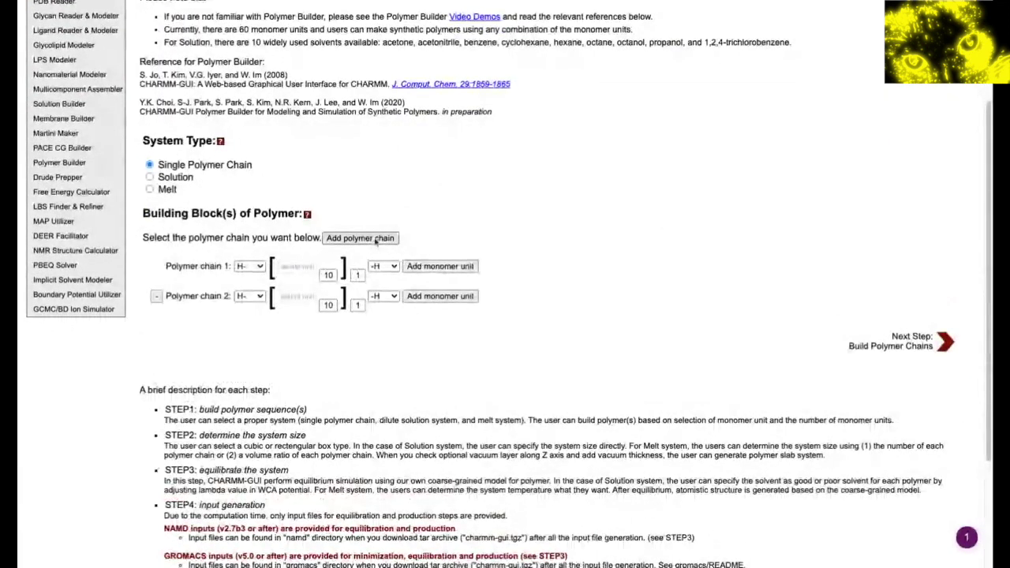
left_click(437, 267)
left_click(419, 270)
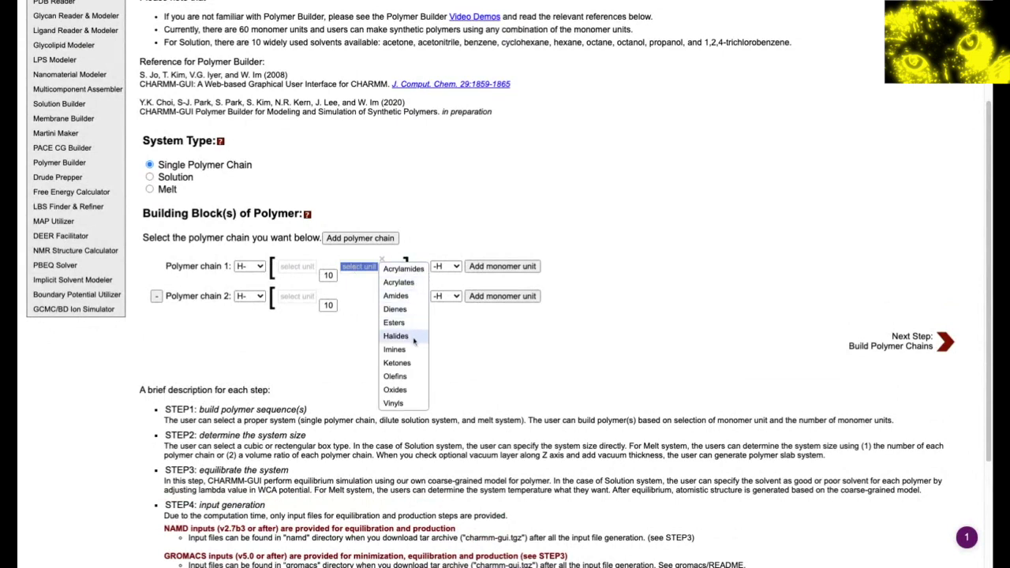
left_click(440, 391)
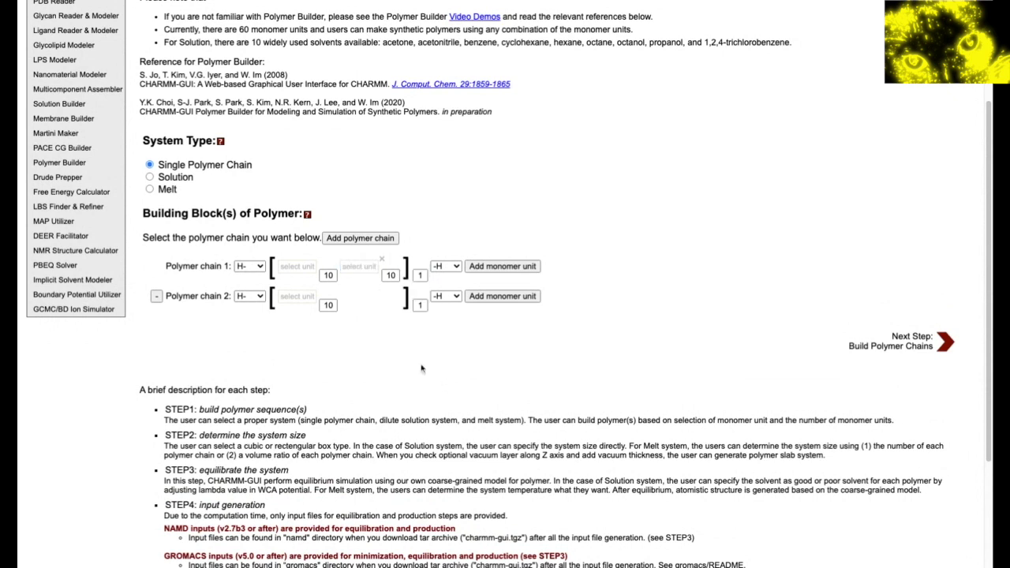
- View the Drude Prepper page and the list of Free Energy Calculator modules
left_click(87, 178)
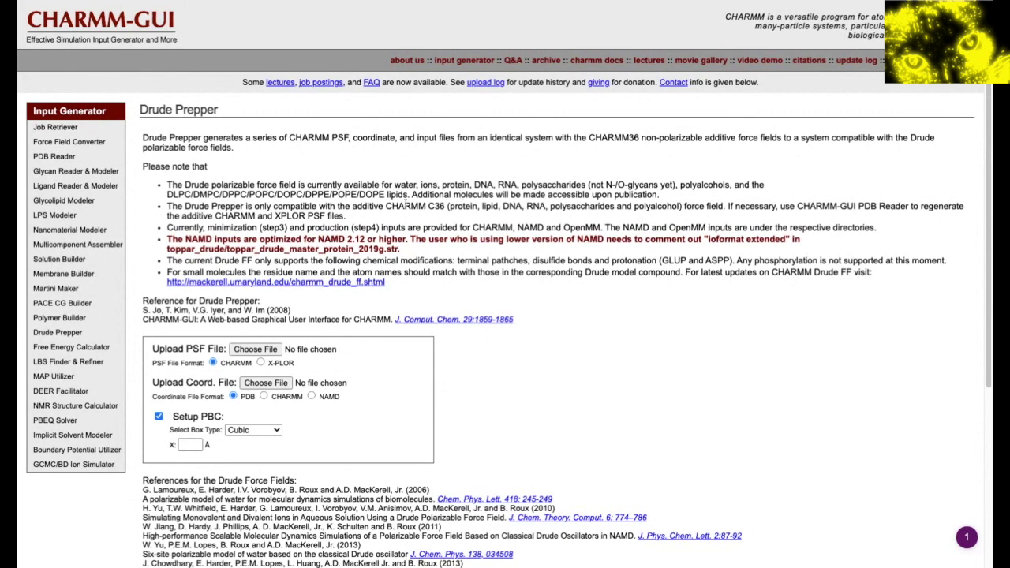
mouse_move(85, 355)
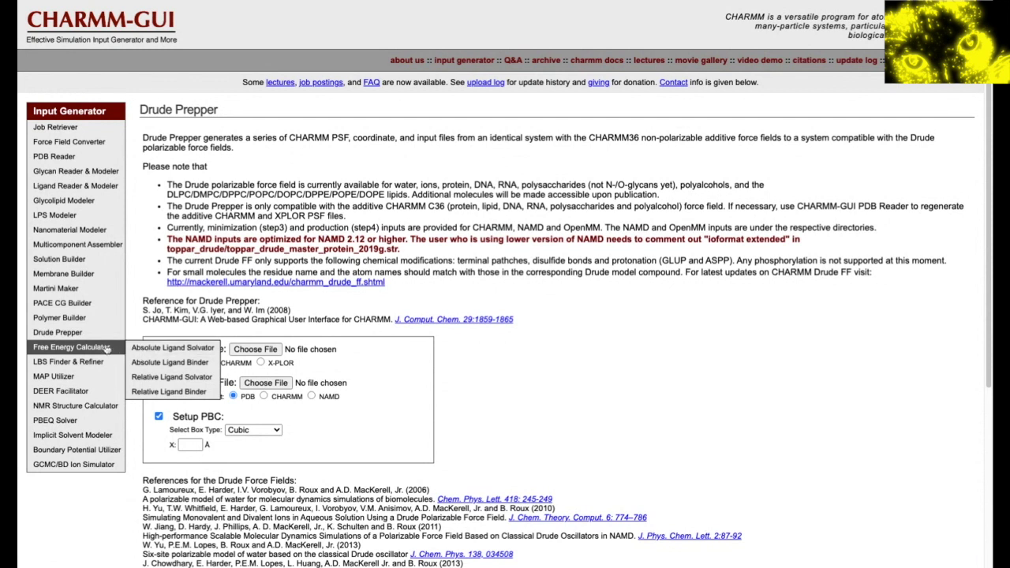
mouse_move(94, 377)
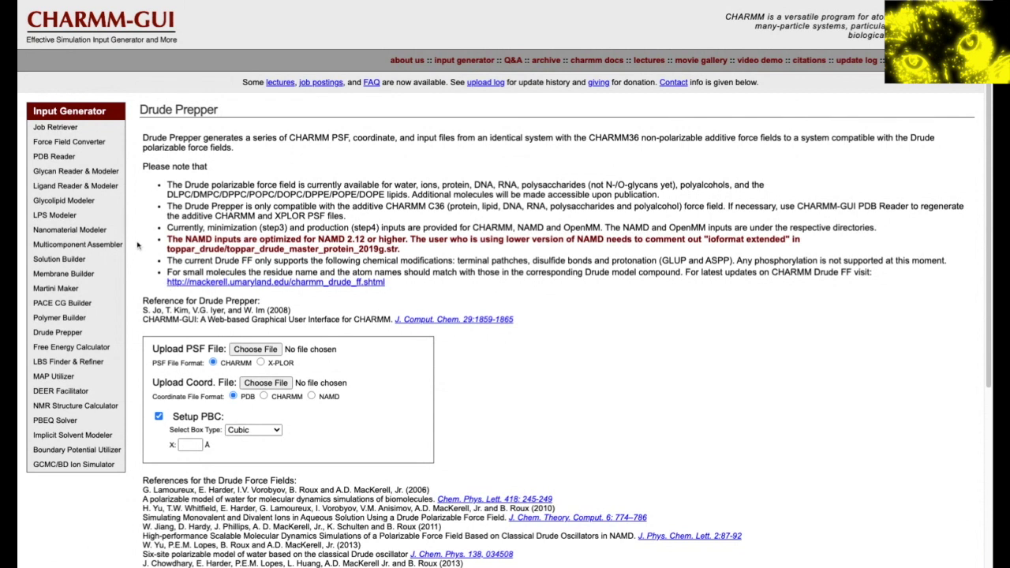
- Open the Bilayer Builder of Membrane Builder and go to its Protein/Membrane System input options
mouse_move(69, 274)
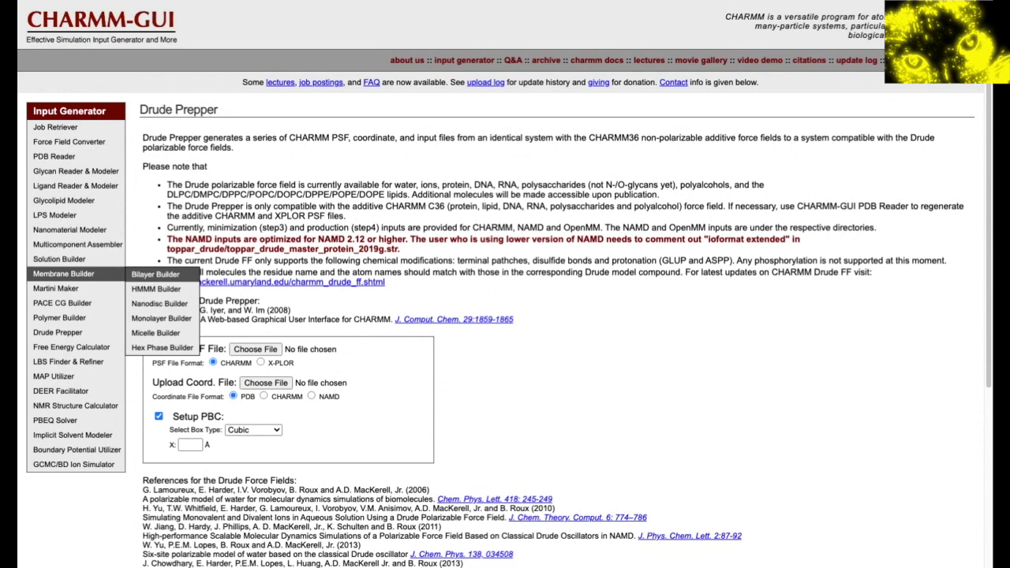
left_click(156, 275)
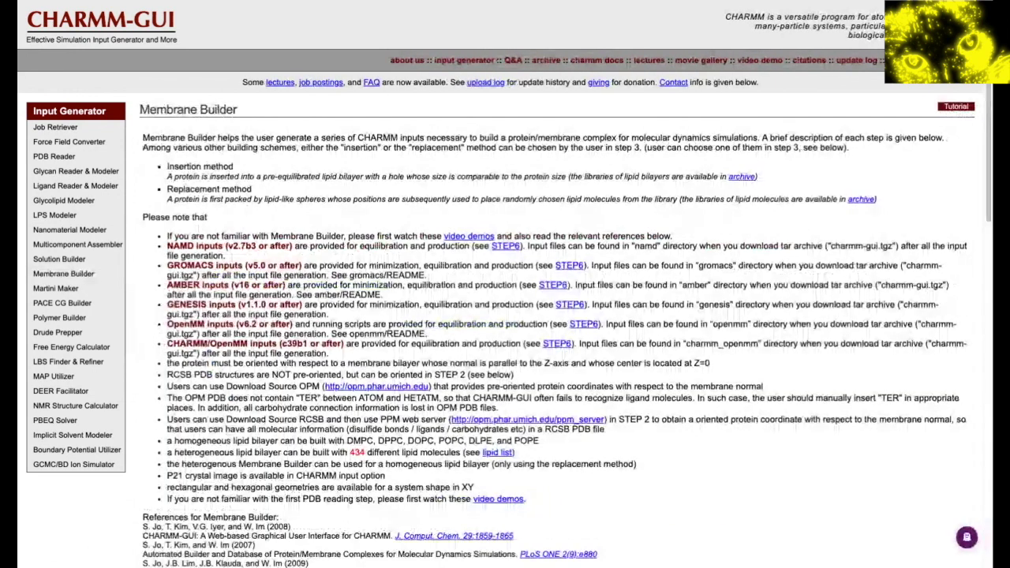
scroll(297, 259, "down", 5)
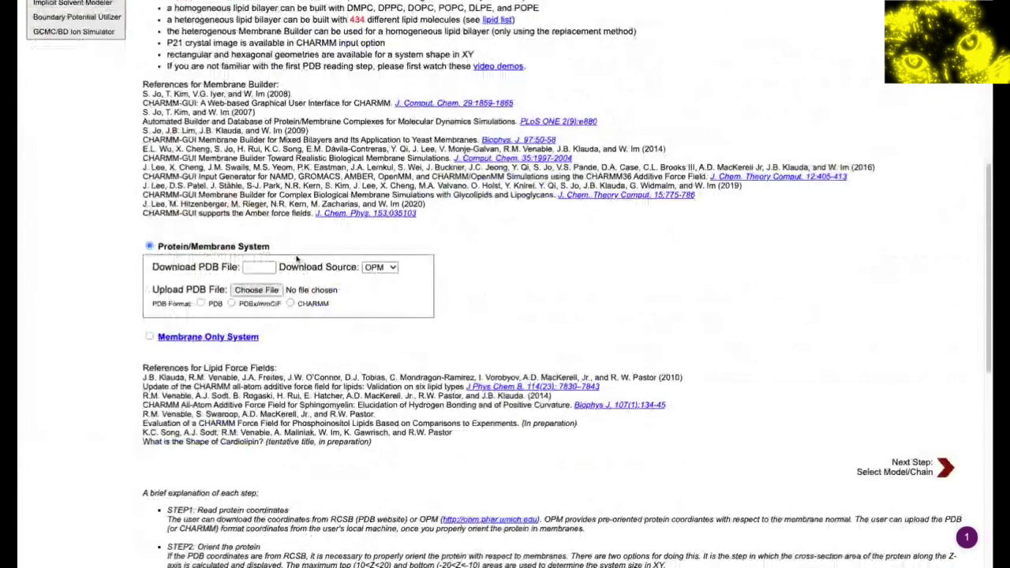
scroll(298, 259, "down", 1)
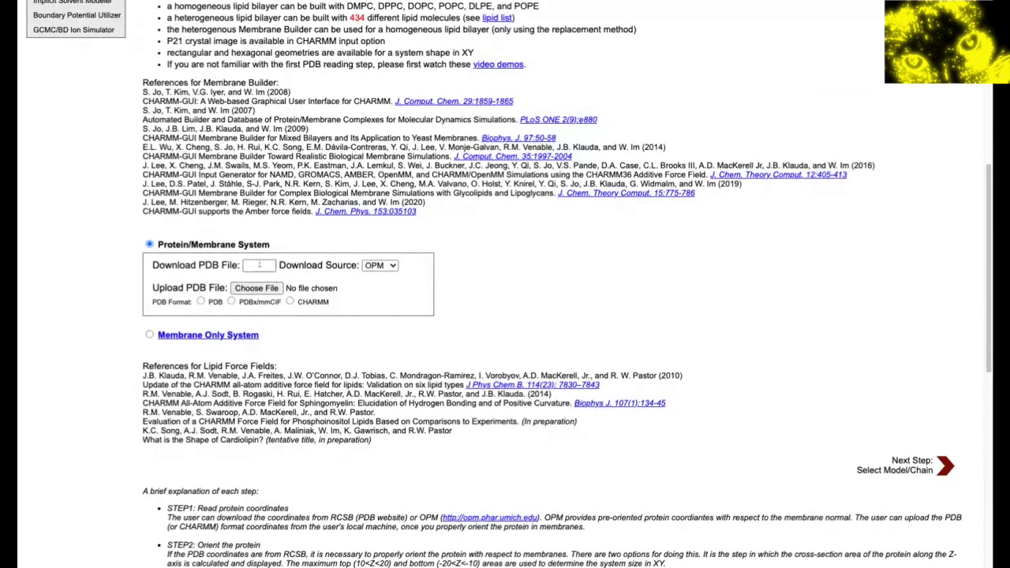
- Upload the A11_CRYO_5 structure in PDB format as the protein/membrane system and try to continue through model/chain selection to PDB manipulation
left_click(259, 267)
left_click(253, 292)
left_click(698, 229)
left_click(200, 301)
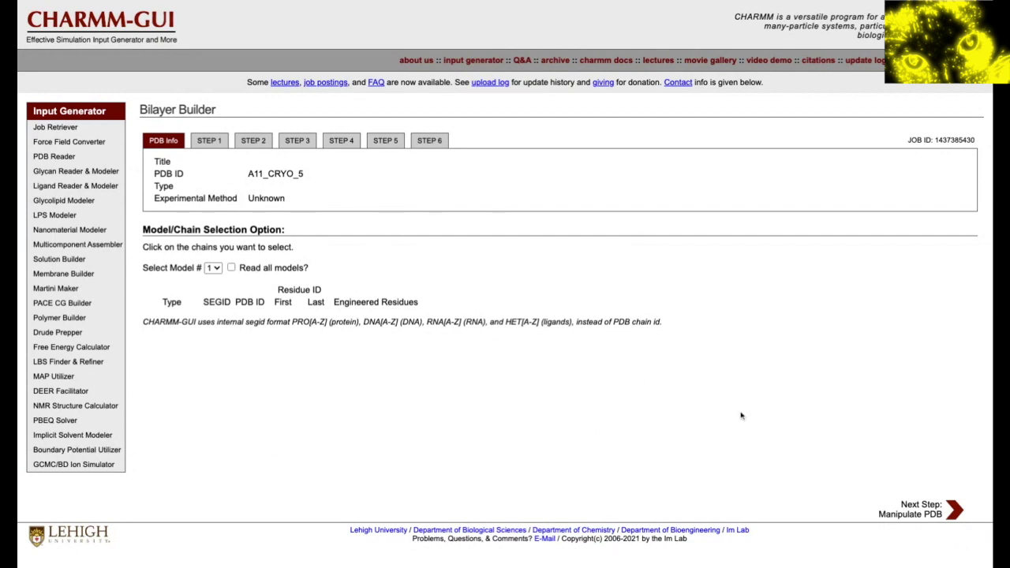
left_click(954, 509)
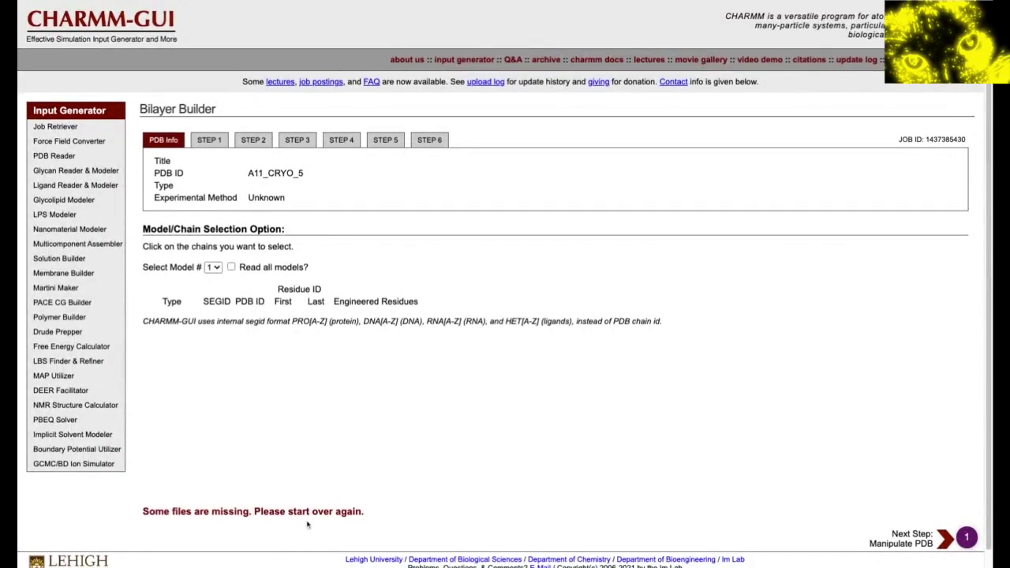
- Try again to continue the A11_CRYO_5 job from model/chain selection to PDB manipulation
scroll(308, 524, "down", 1)
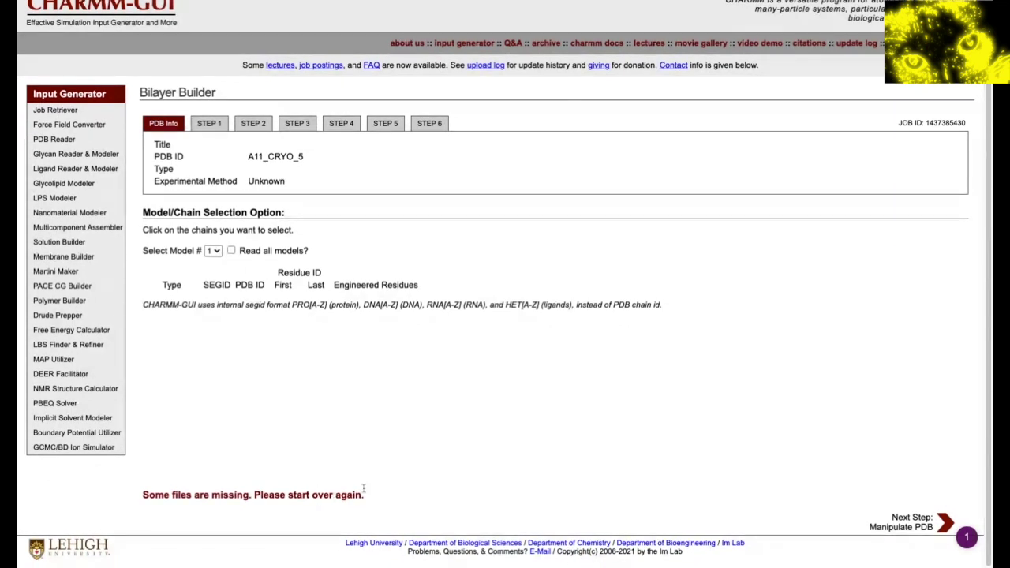
triple_click(393, 496)
left_click(549, 412)
left_click(947, 533)
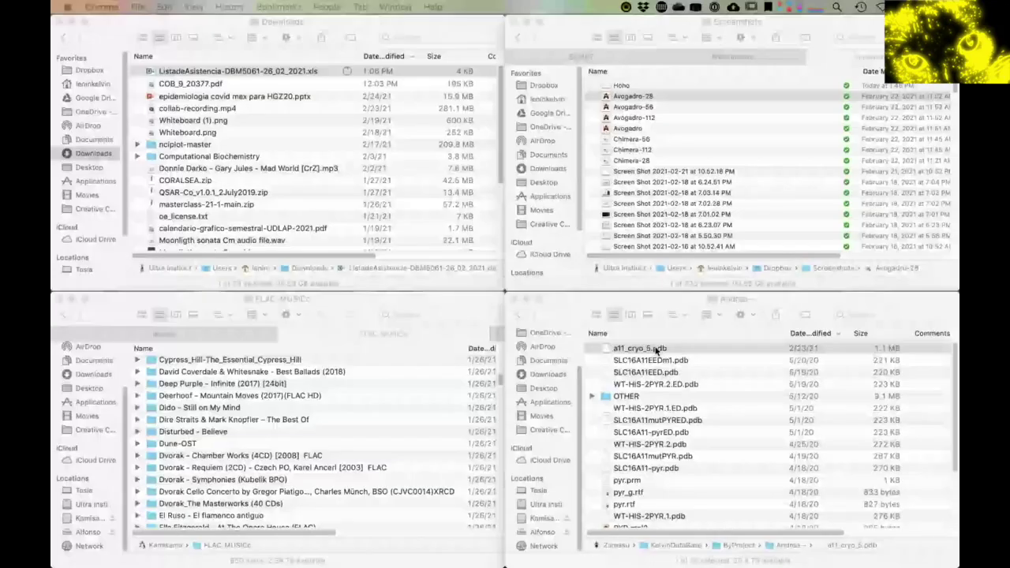
- Switch to Finder, open a11_cryo_5.pdb in TextMate, and examine the file's contents from beginning to end
left_click(644, 351)
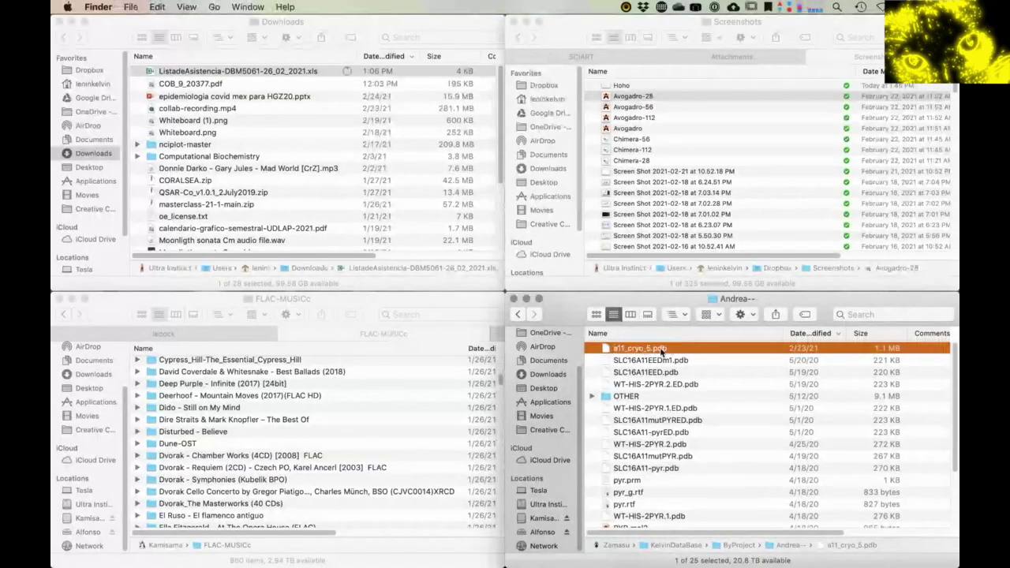
left_click_drag(662, 351, 535, 550)
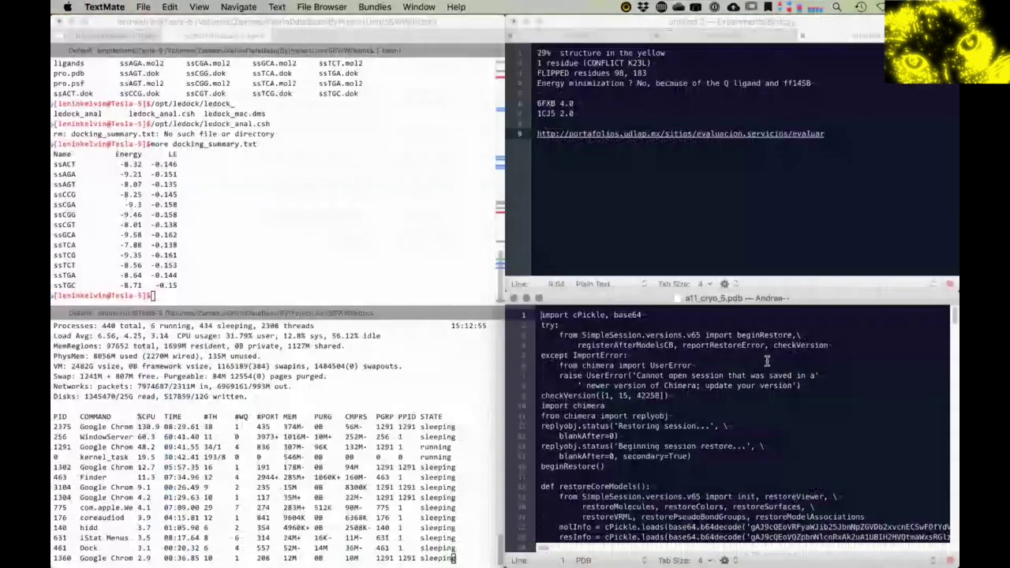
left_click_drag(704, 299, 649, 269)
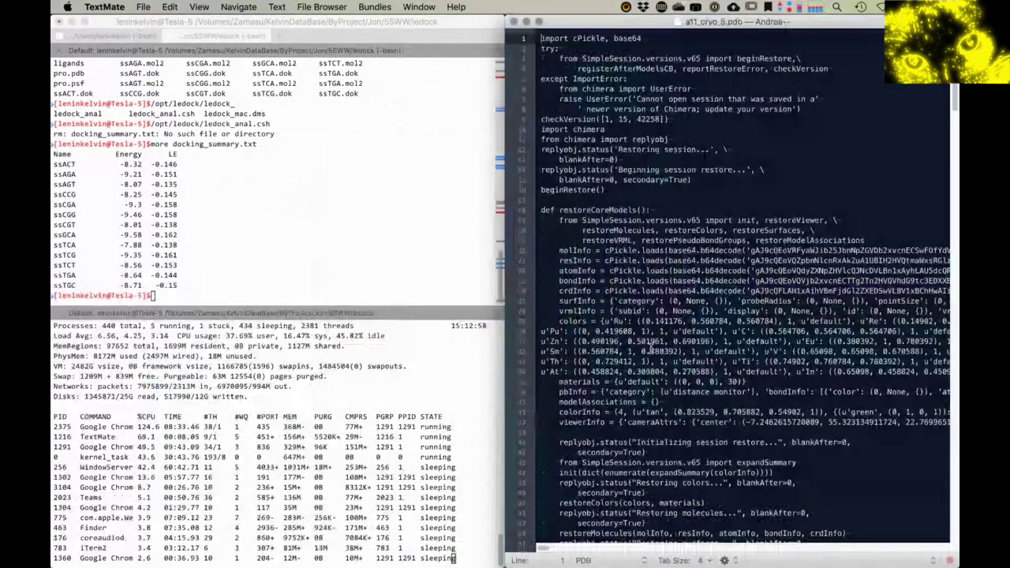
scroll(649, 350, "down", 15)
scroll(649, 320, "down", 15)
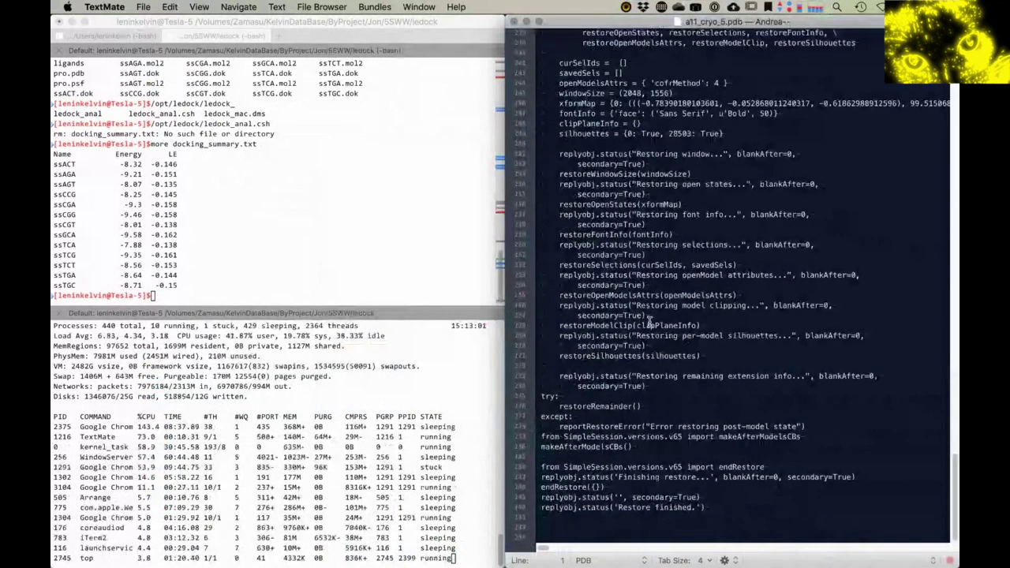
scroll(648, 320, "up", 10)
scroll(649, 320, "up", 20)
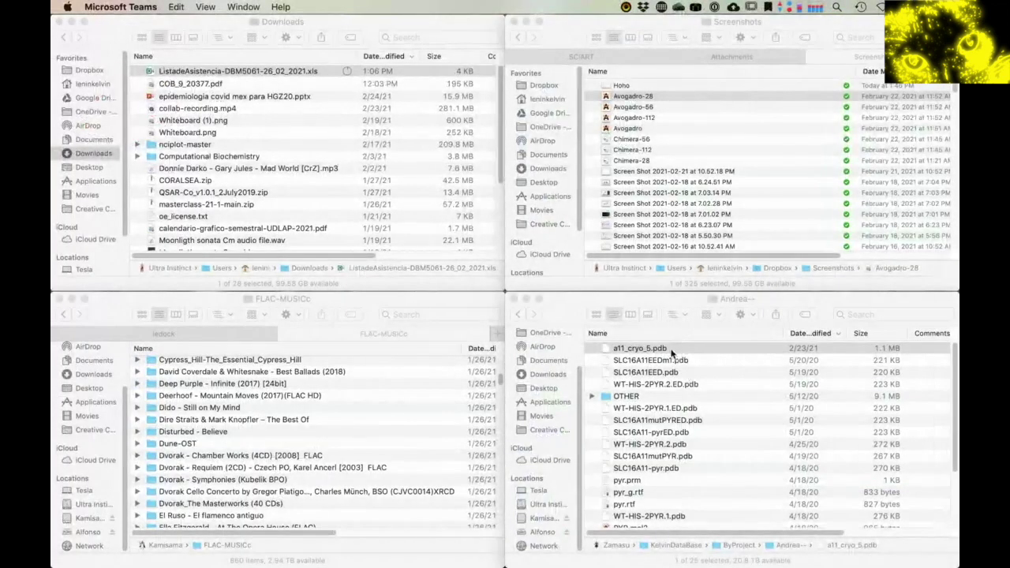
- Rename a11_cryo_5.pdb to a11_cryo_5.py in Finder, accepting the change of extension
left_click(675, 365)
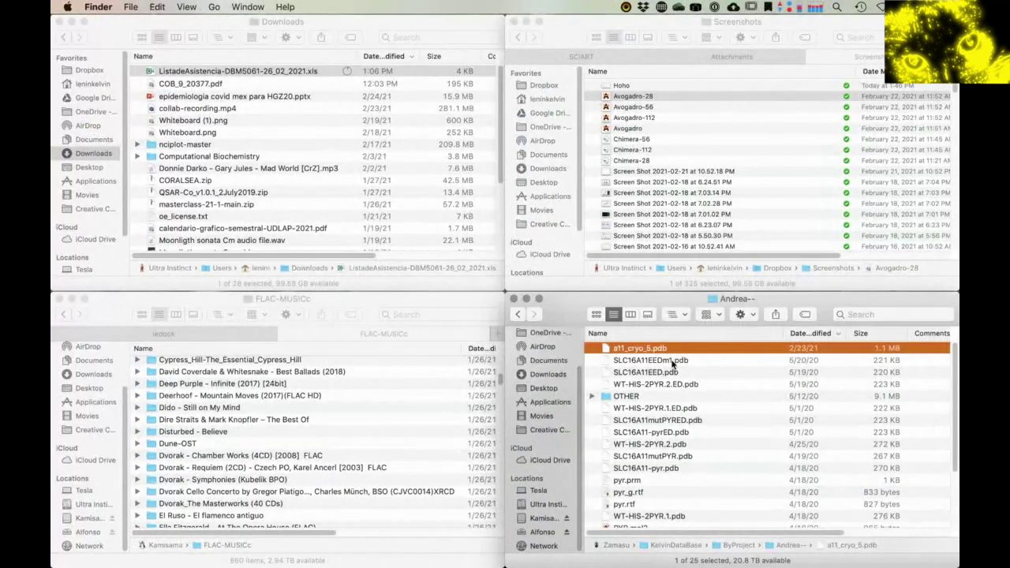
key("Return")
key("Down")
key("BackSpace")
key("BackSpace")
type("y")
key("Return")
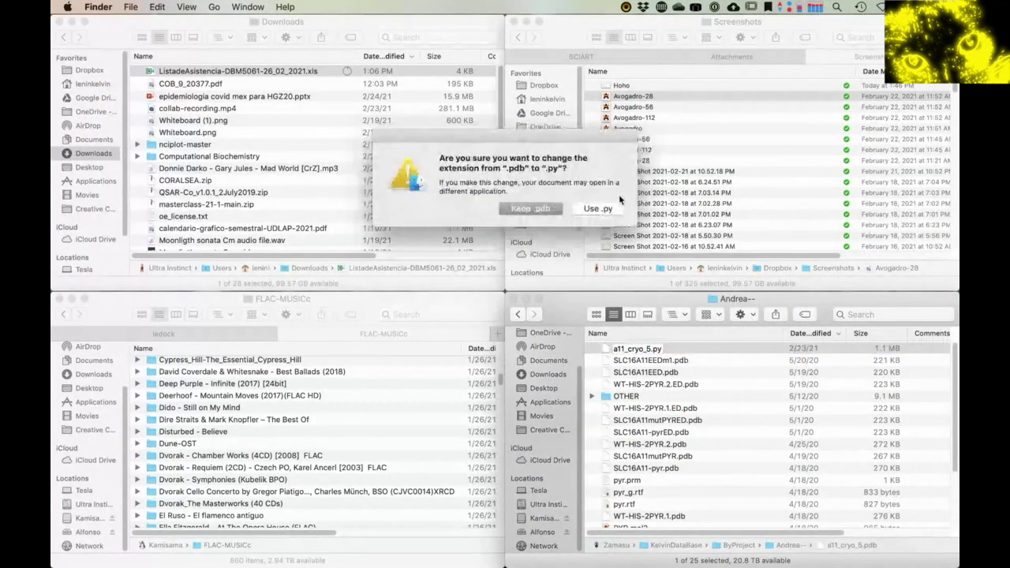
left_click(603, 209)
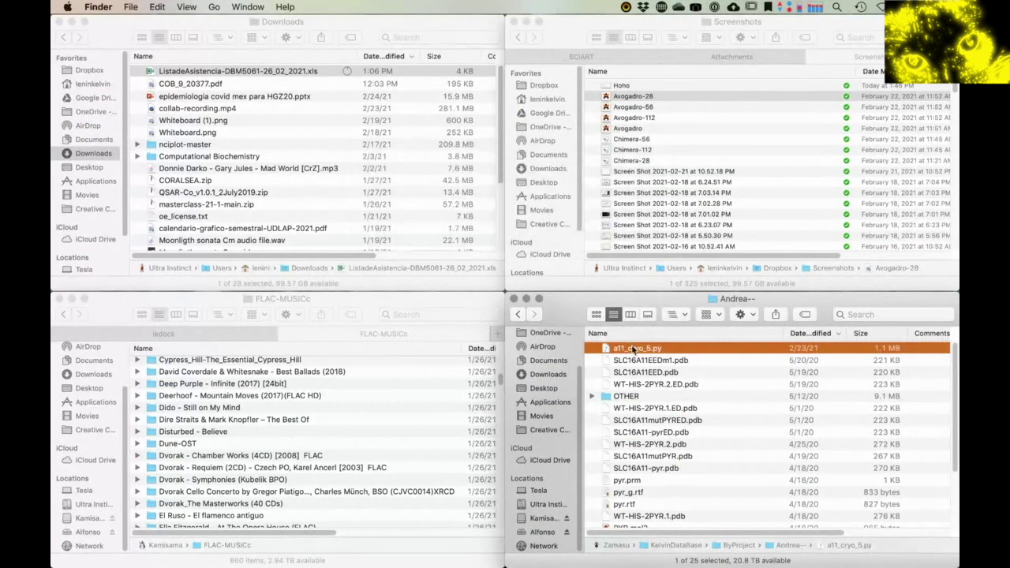
- Open a11_cryo_5.py with Chimera (1.15.0) to restore the protein structure session
right_click(636, 349)
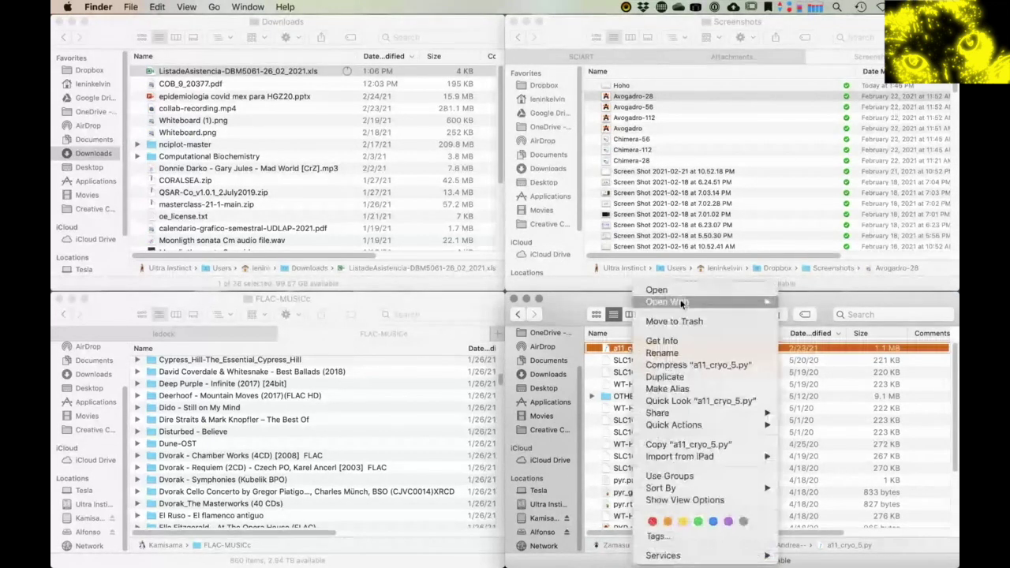
mouse_move(682, 304)
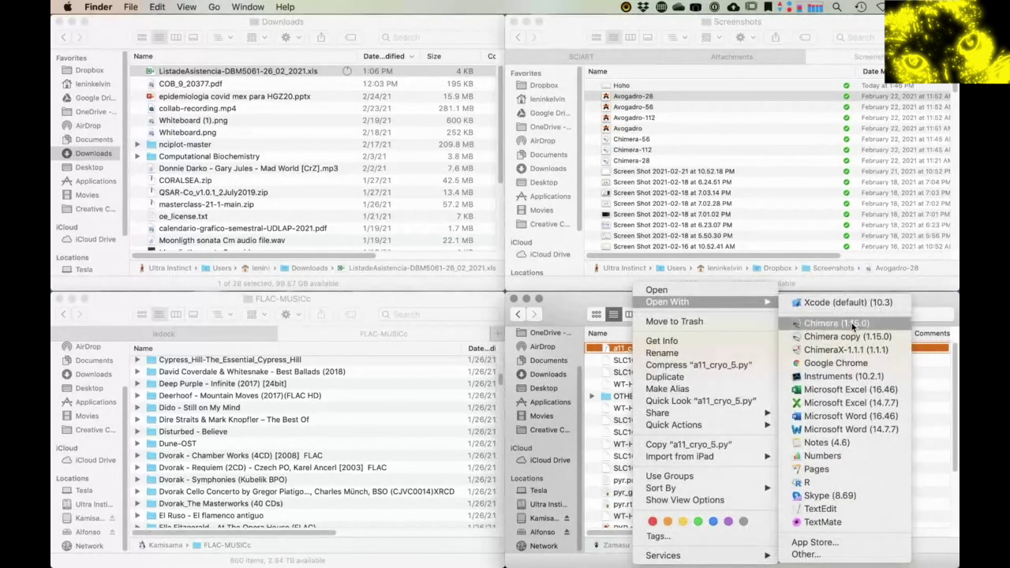
left_click(852, 326)
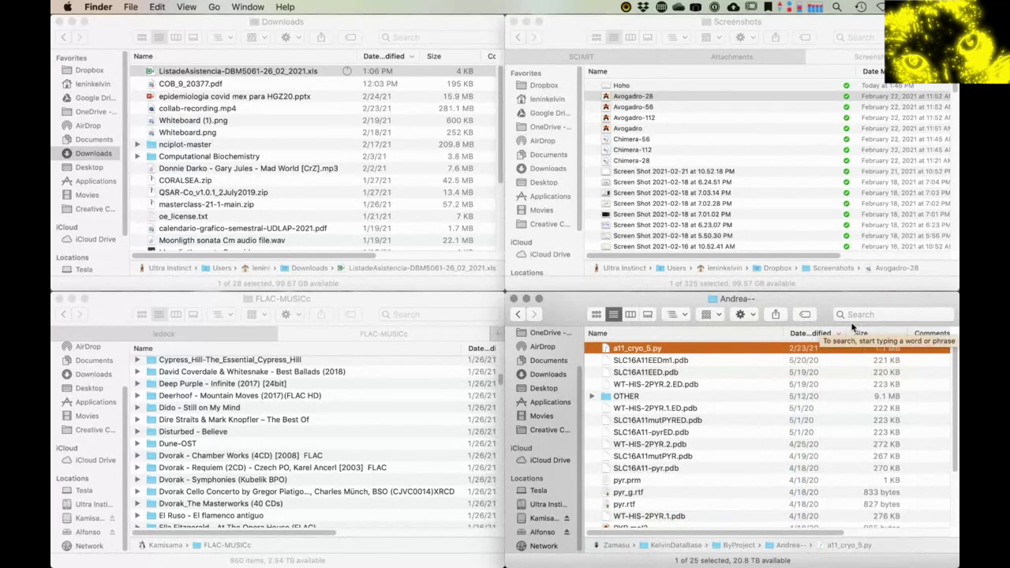
key("super+h")
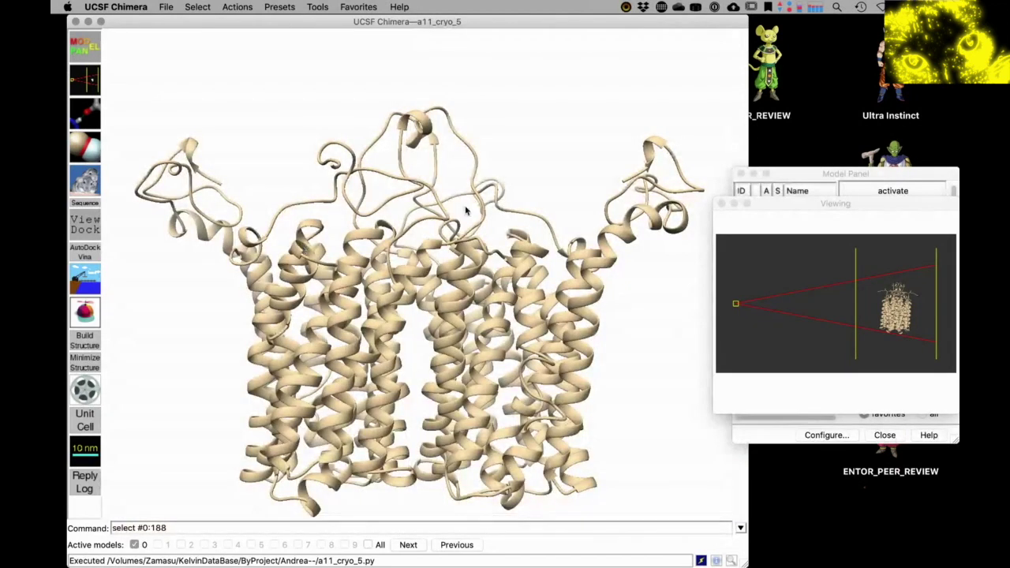
left_click_drag(466, 211, 451, 210)
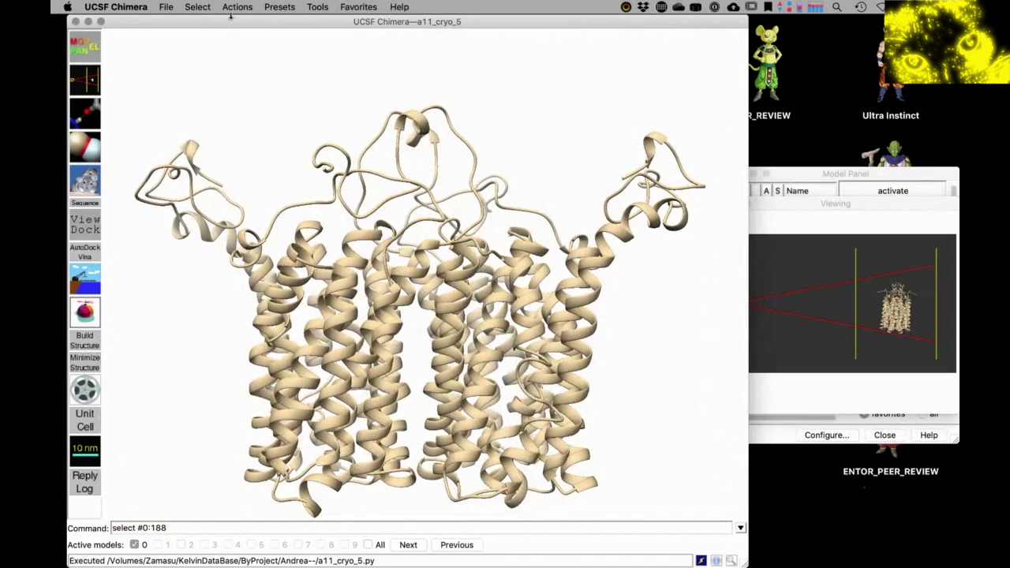
- Save the a11_cryo.pdb model as a PDB file named a11_cryo.pdb and quit Chimera
left_click(165, 7)
left_click(209, 95)
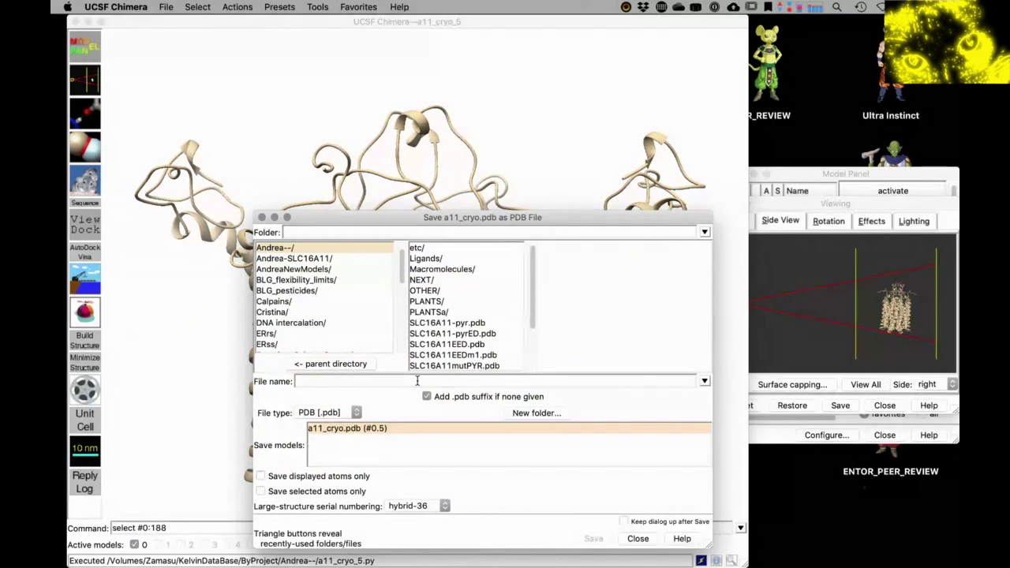
left_click(417, 381)
type("a")
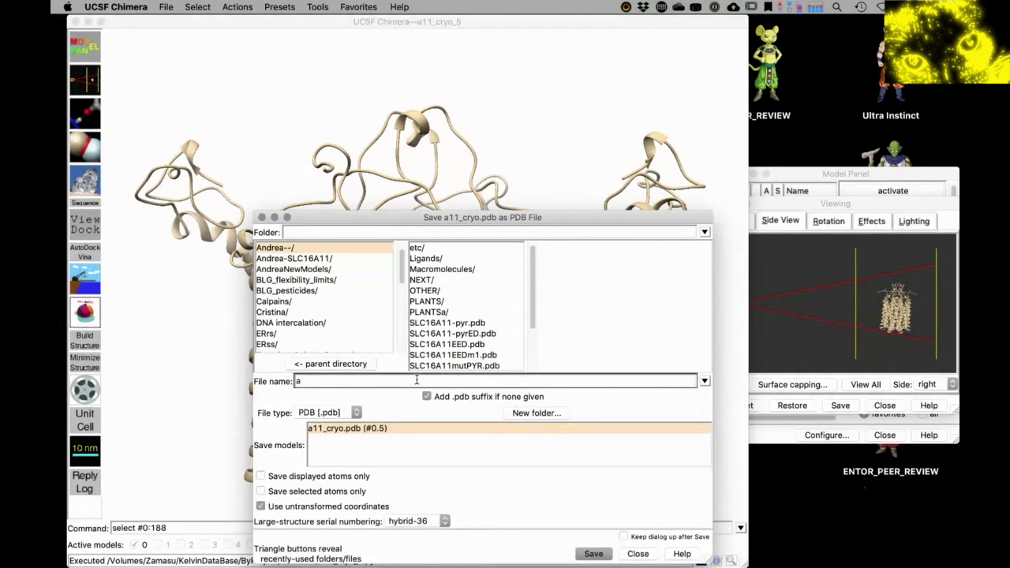
type("11_cryo.pdb")
left_click(597, 555)
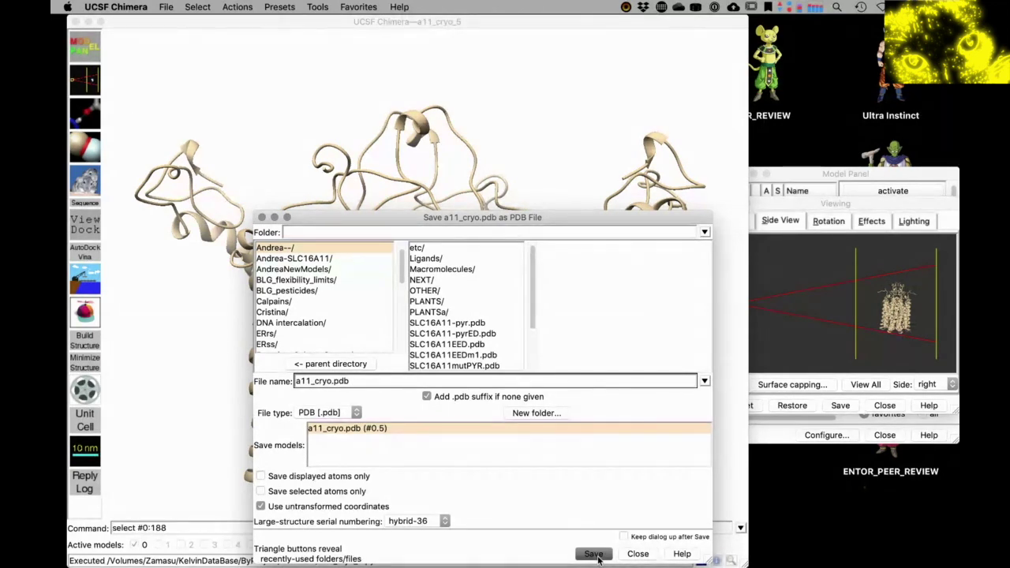
key("super+q")
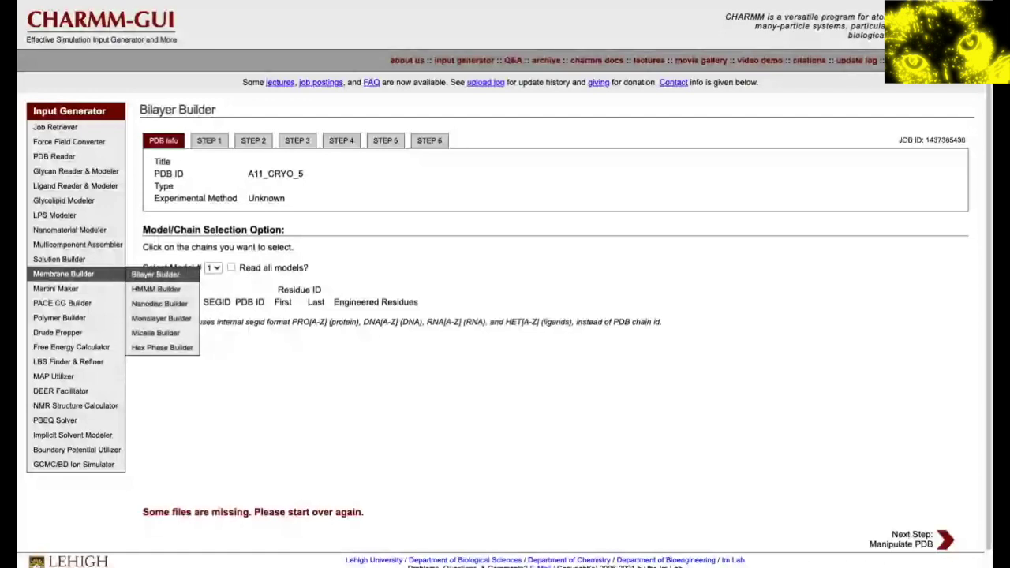
- Start a new Bilayer Builder protein/membrane system in CHARMM-GUI with a11_cryo.pdb uploaded in PDB format, and proceed to model/chain selection
left_click(155, 274)
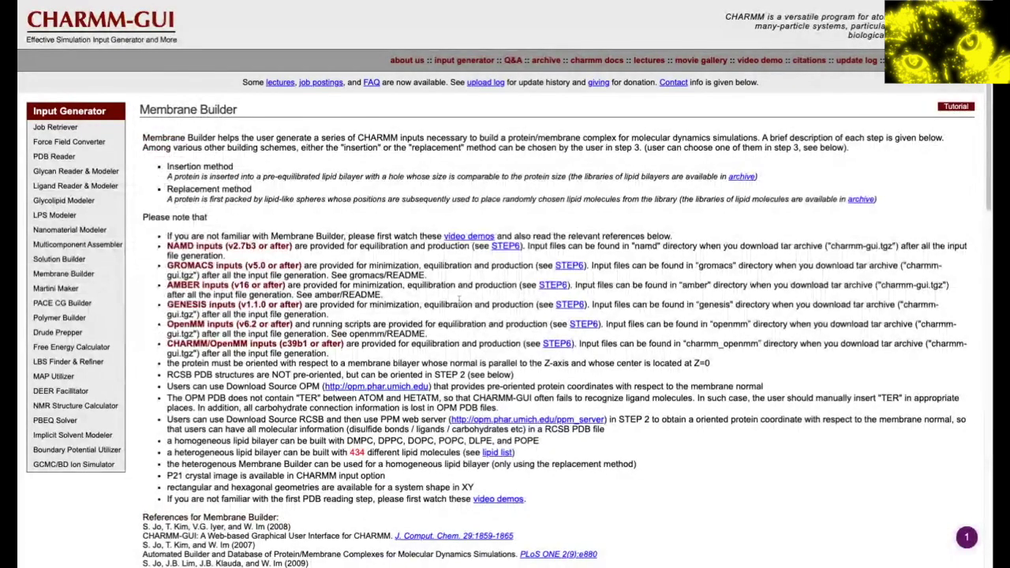
scroll(460, 301, "down", 7)
scroll(231, 526, "up", 5)
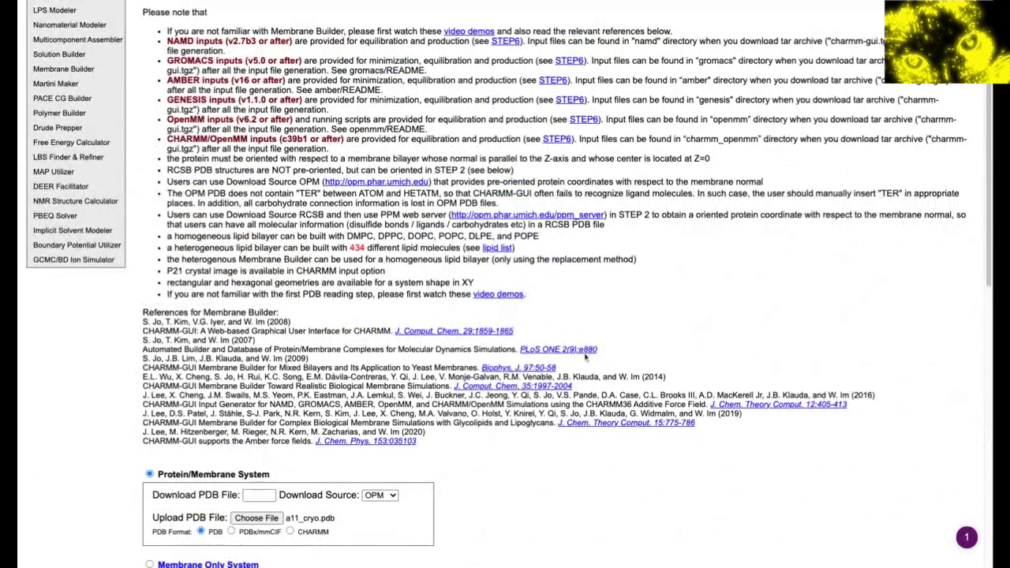
scroll(584, 357, "down", 3)
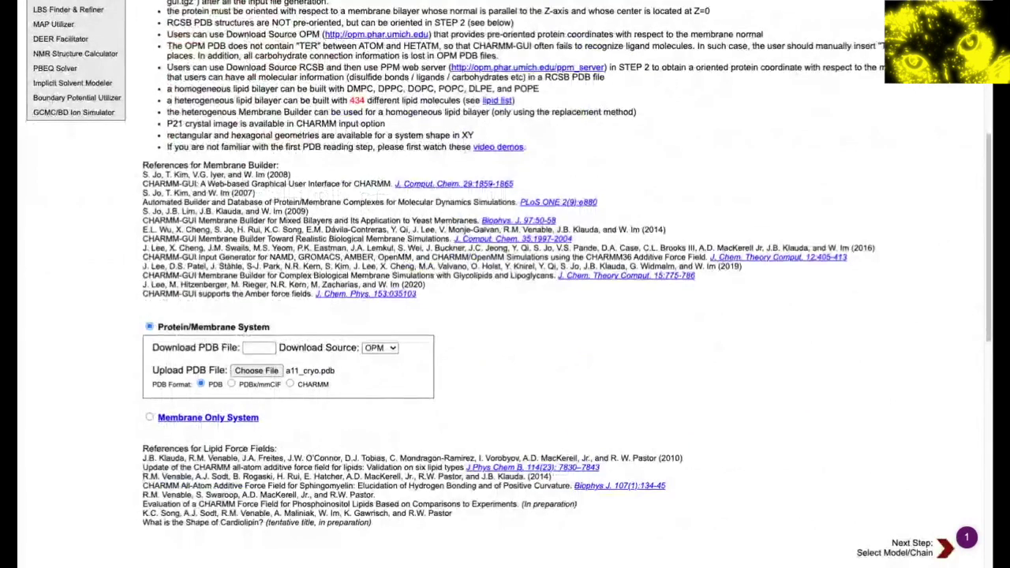
key("ctrl+plus")
scroll(740, 222, "down", 8)
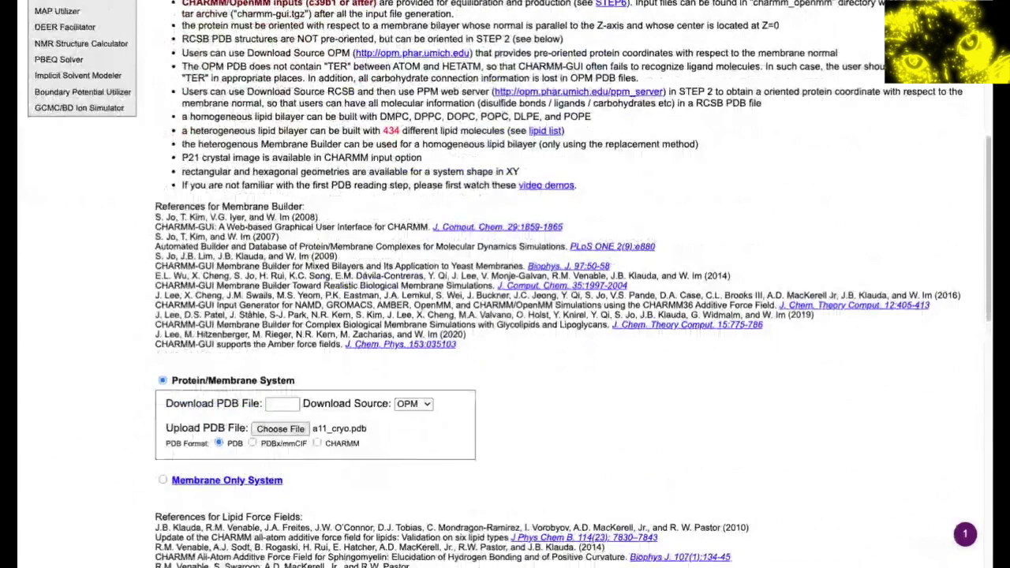
scroll(741, 222, "up", 3)
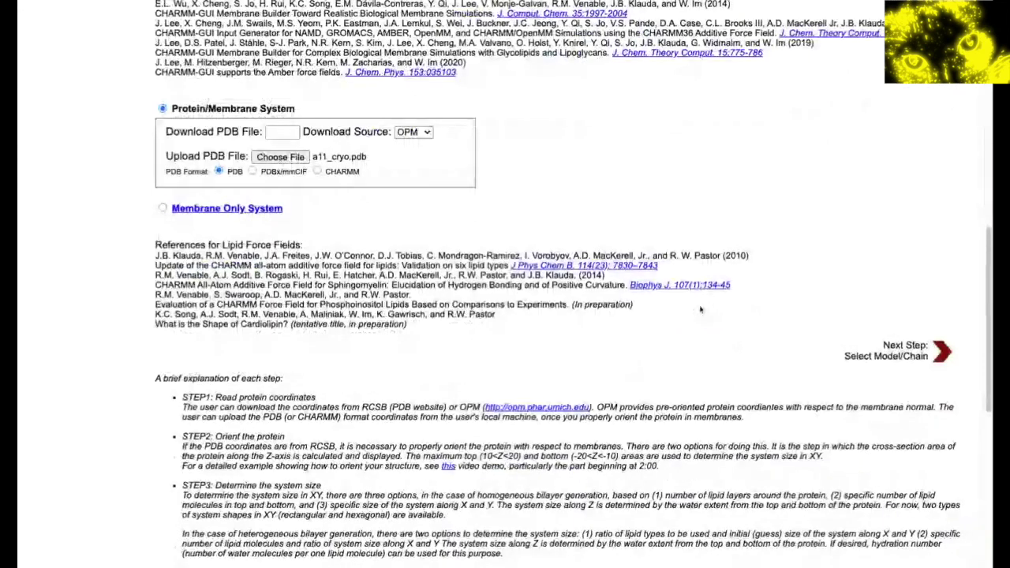
scroll(700, 310, "down", 1)
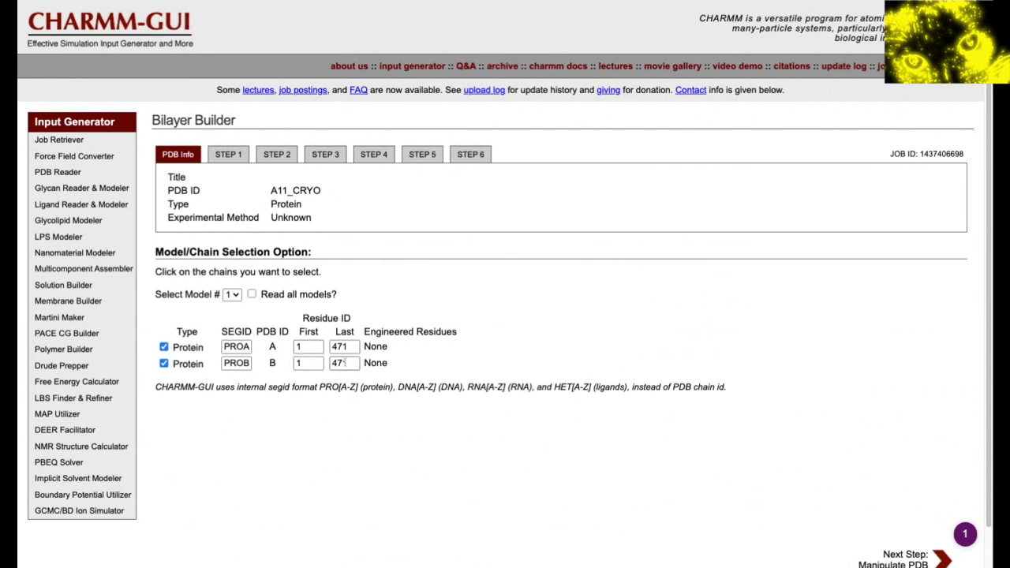
- Continue with protein chains PROA and PROB to PDB manipulation, and review its options and the terminal patch help
scroll(762, 415, "down", 2)
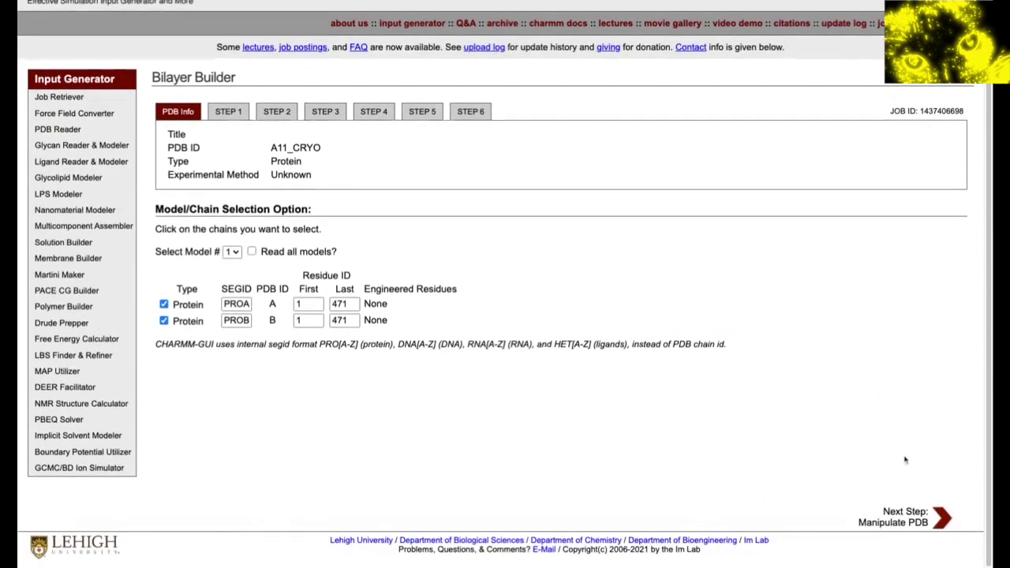
left_click(946, 527)
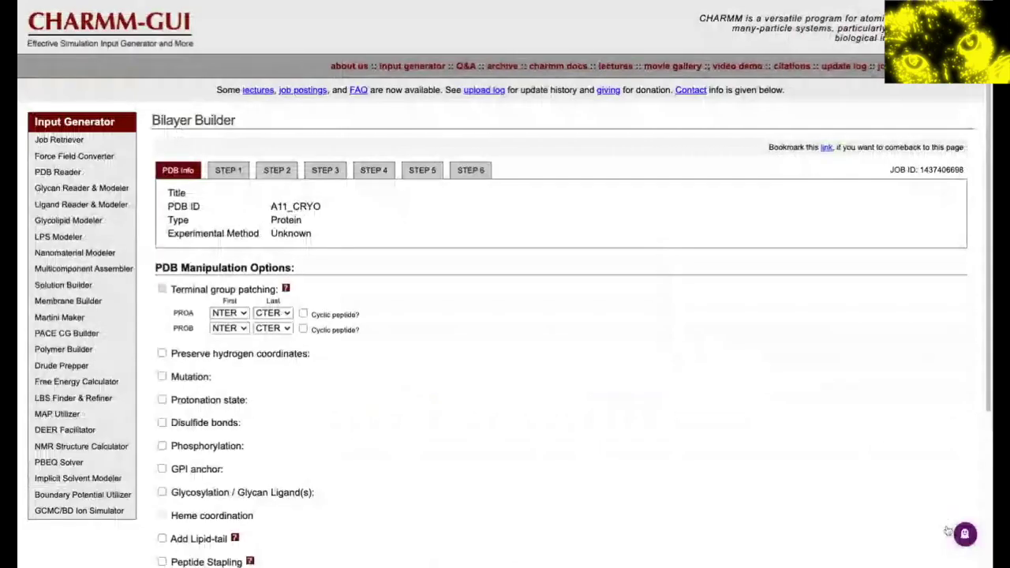
scroll(715, 376, "down", 4)
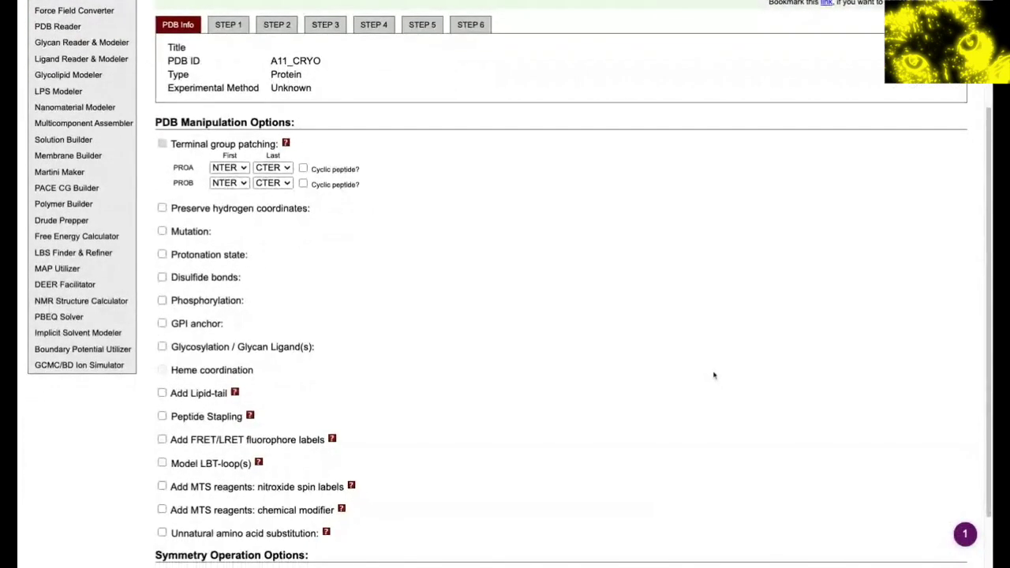
scroll(713, 376, "down", 1)
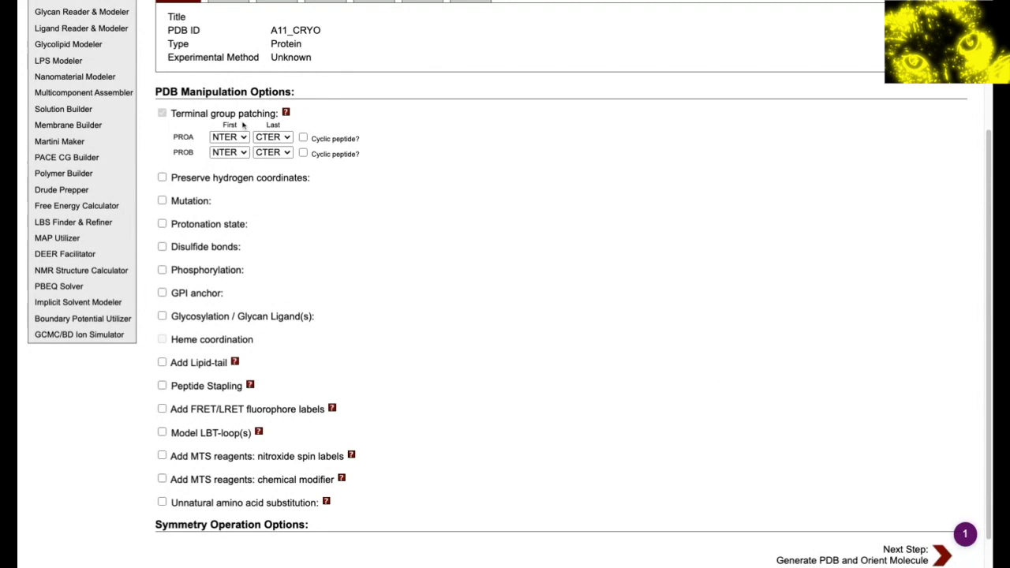
scroll(244, 127, "up", 1)
scroll(247, 131, "up", 2)
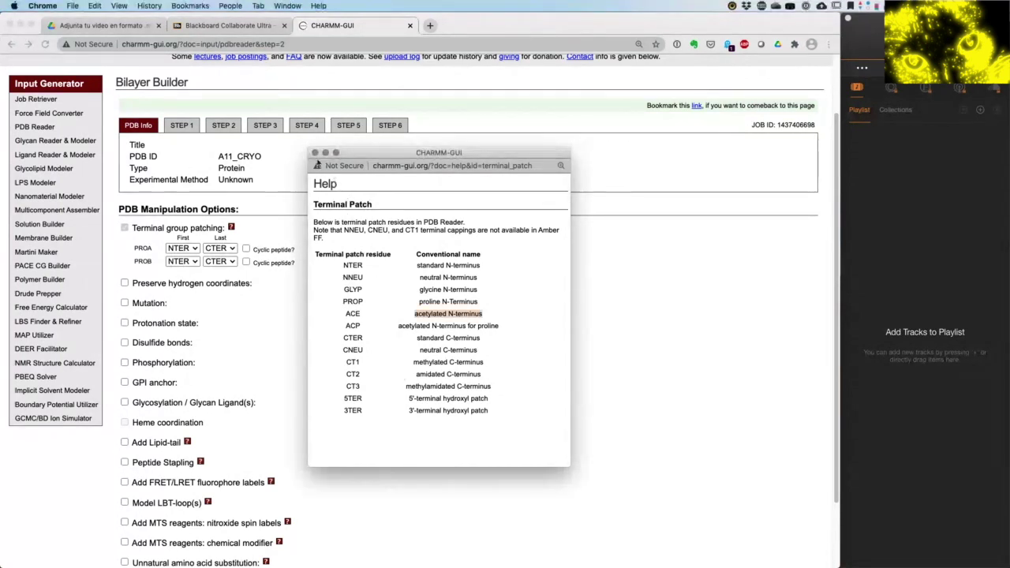
left_click(315, 153)
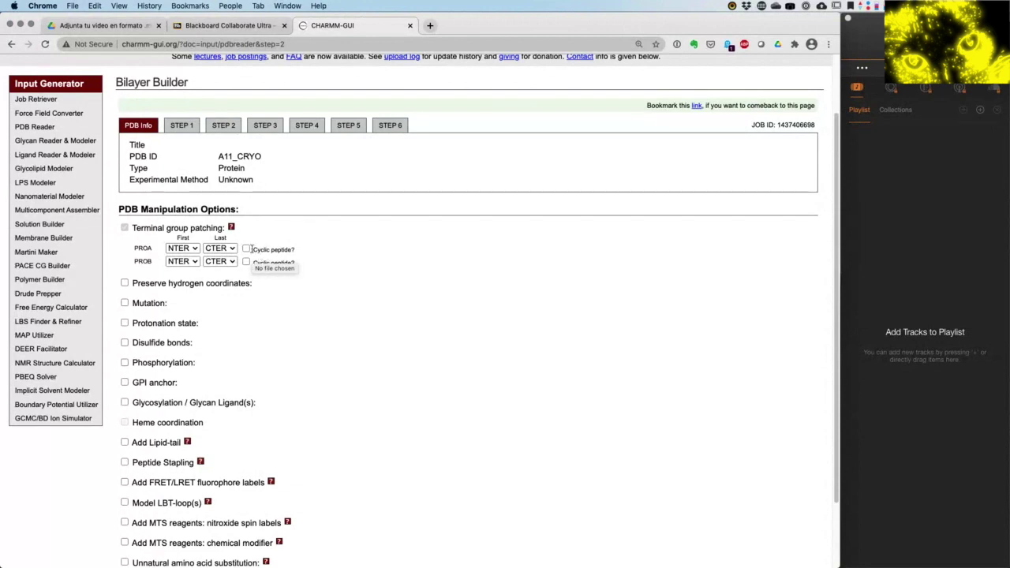
- Look at the Preserve hydrogen coordinates and Mutation options, leaving both disabled
left_click(124, 286)
left_click(125, 285)
left_click(125, 304)
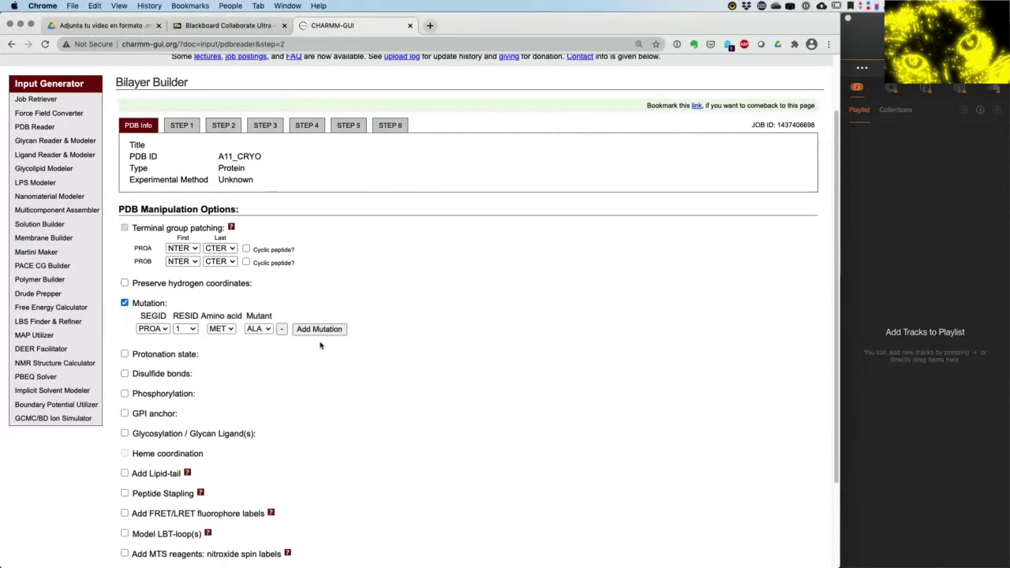
mouse_move(87, 307)
left_click(123, 303)
- Look at the chain and residue choices of the Protonation state option, leaving it disabled
left_click(124, 323)
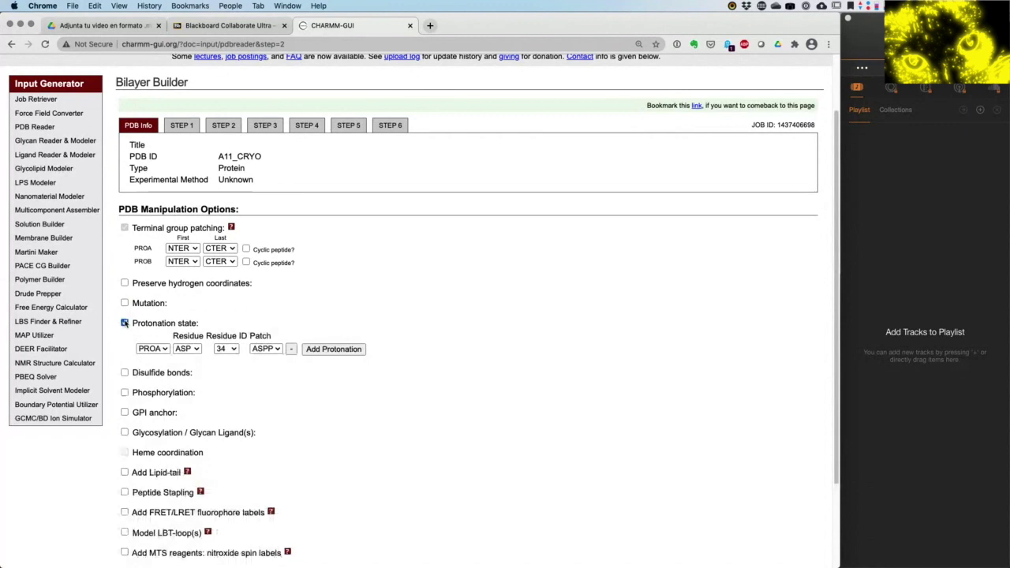
left_click(162, 353)
left_click(158, 349)
left_click(186, 349)
left_click(186, 350)
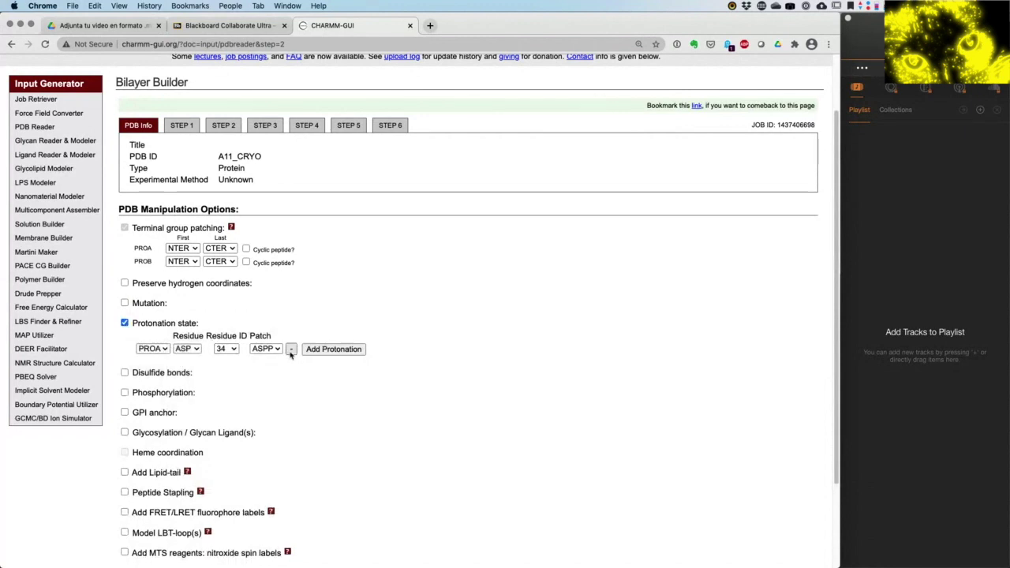
left_click(125, 324)
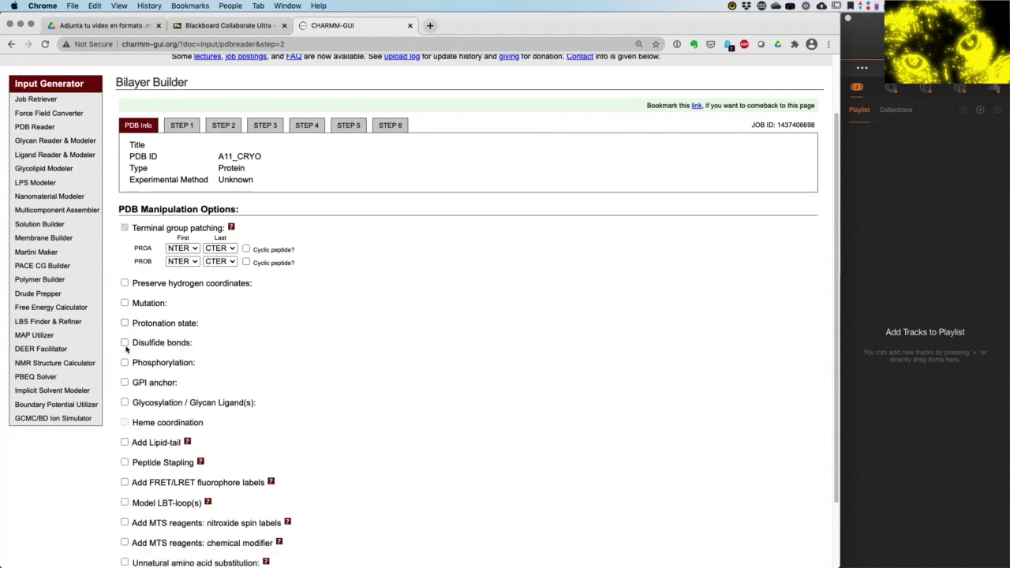
- Look at the Disulfide bonds, Phosphorylation and GPI anchor options one at a time, leaving all three disabled
left_click(125, 344)
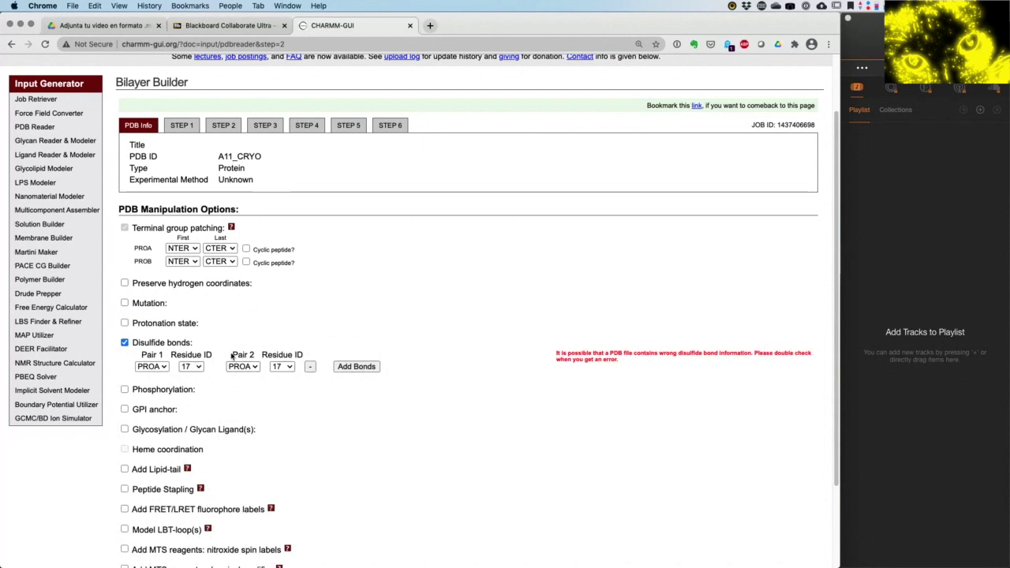
left_click(125, 344)
left_click(125, 362)
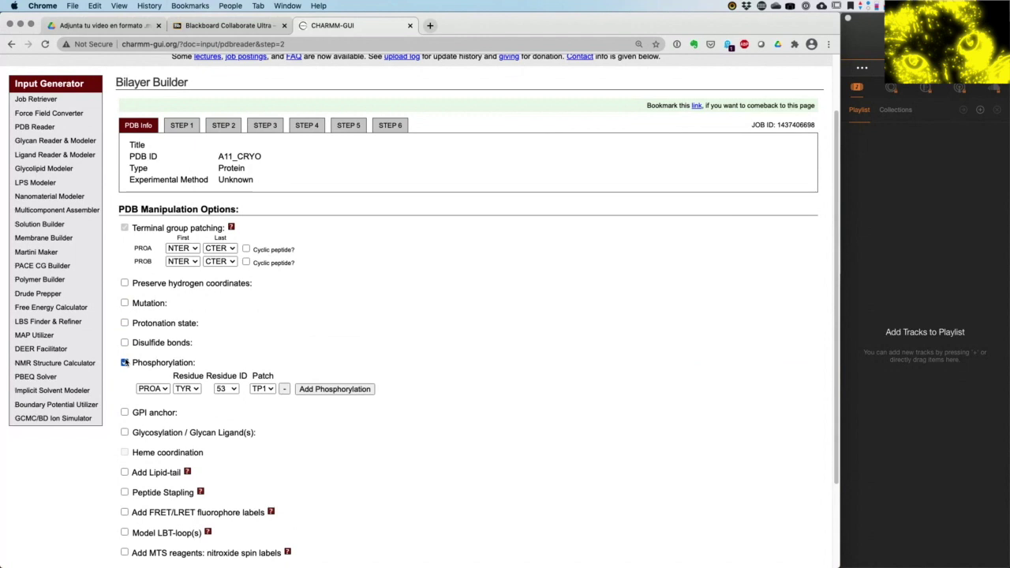
left_click(125, 362)
left_click(125, 383)
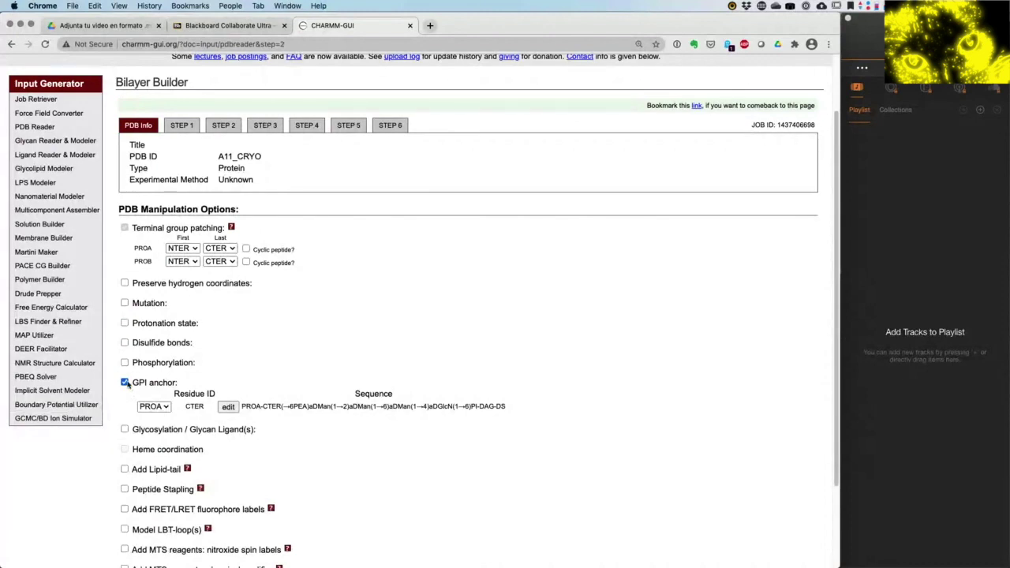
left_click(125, 383)
- Look at the Glycosylation / Glycan Ligand(s) option by adding and removing a glycan entry, leaving the option disabled
left_click(125, 403)
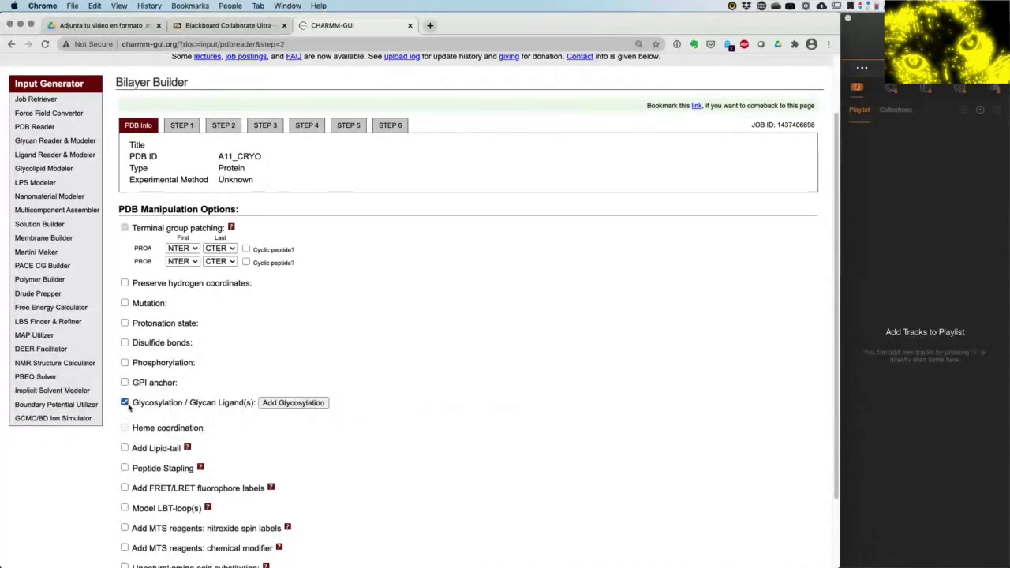
left_click(314, 407)
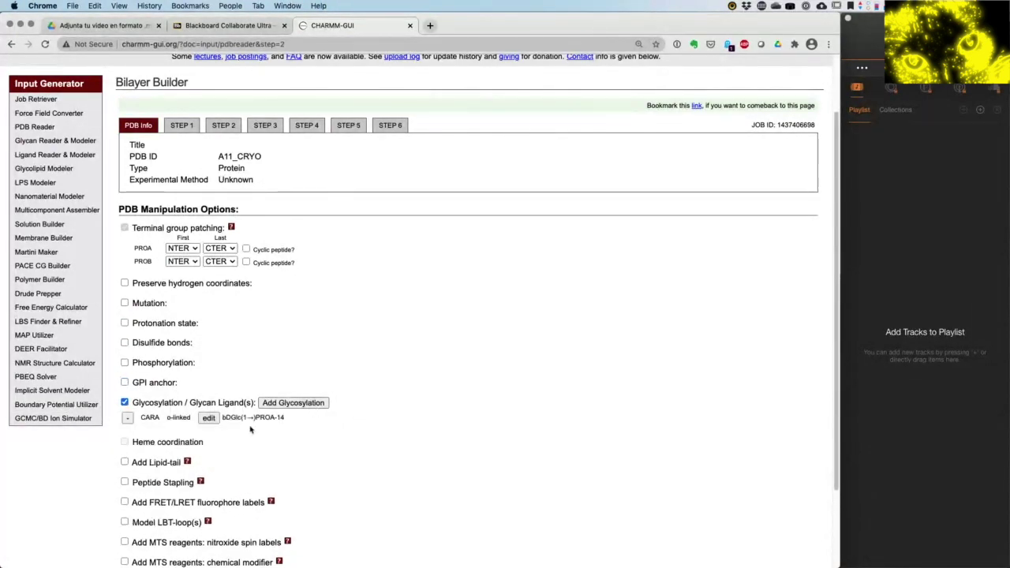
left_click(127, 418)
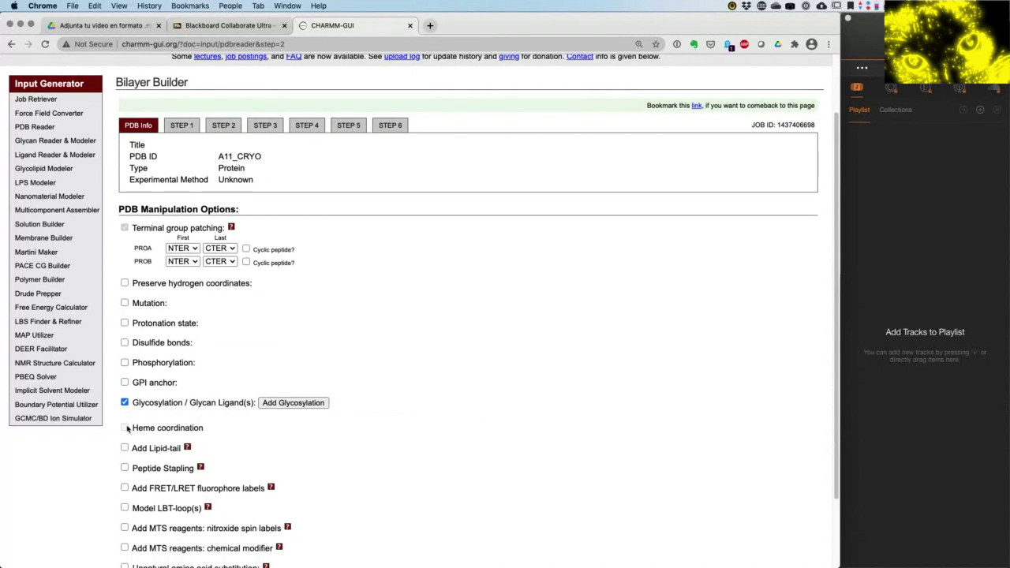
left_click(268, 403)
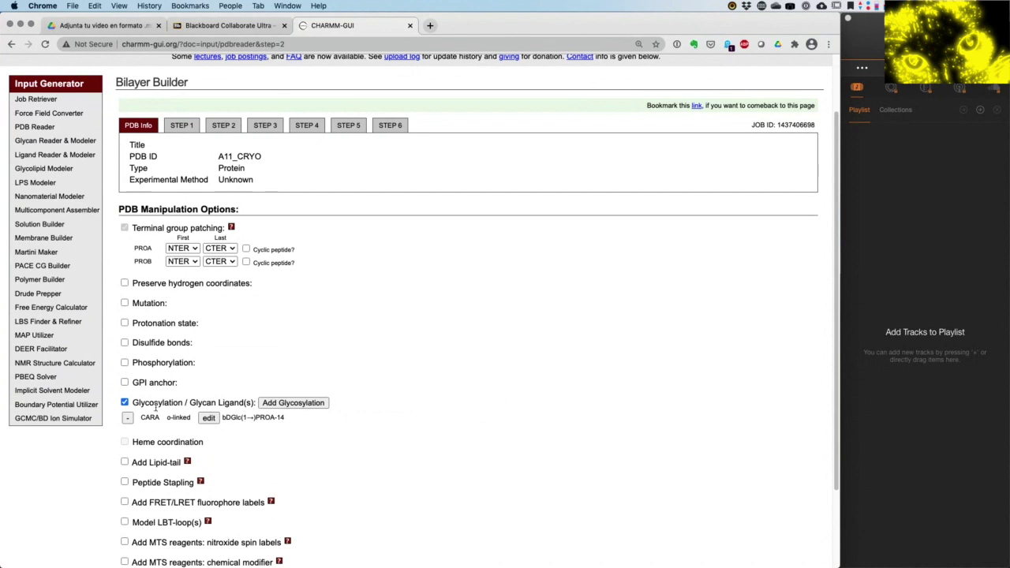
left_click(125, 403)
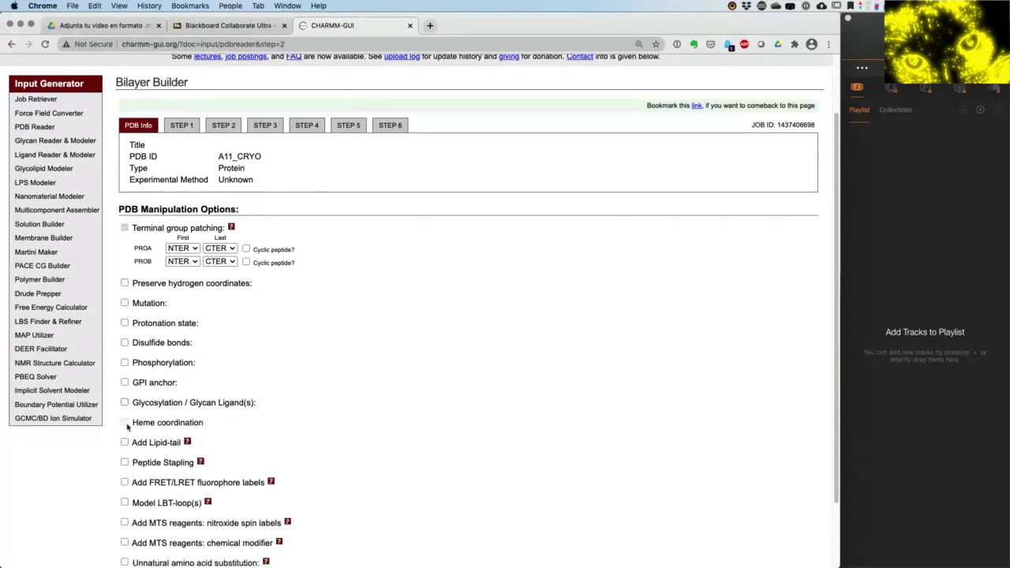
- Review the help on adding lipid-tails to proteins in an enlarged help window, and close it
scroll(159, 426, "down", 5)
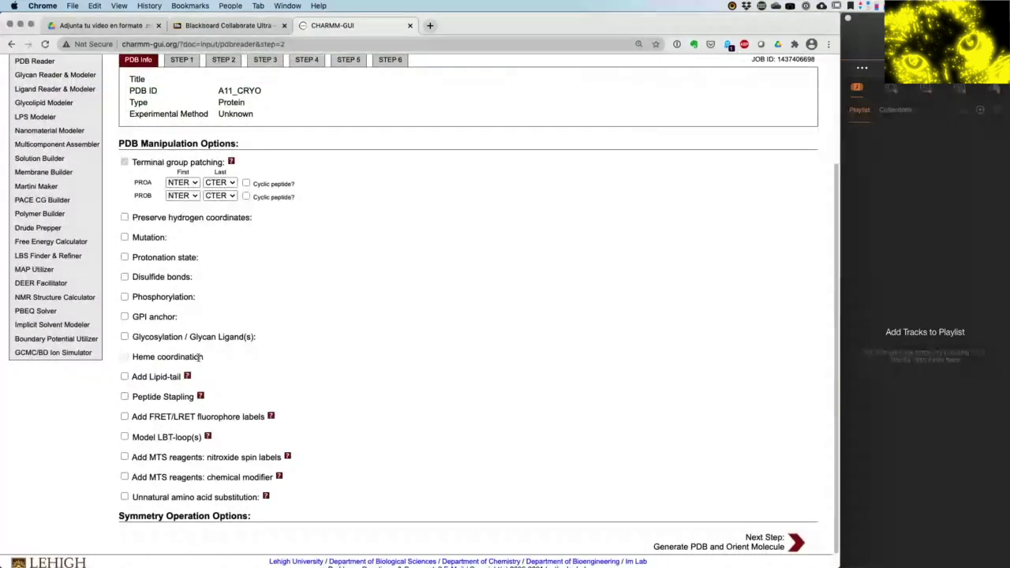
triple_click(200, 357)
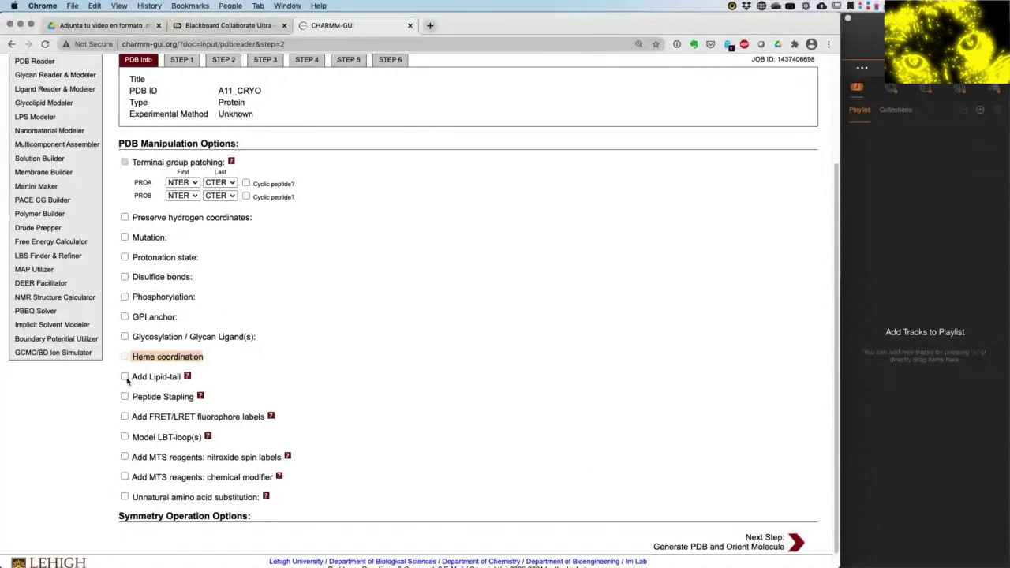
left_click(187, 376)
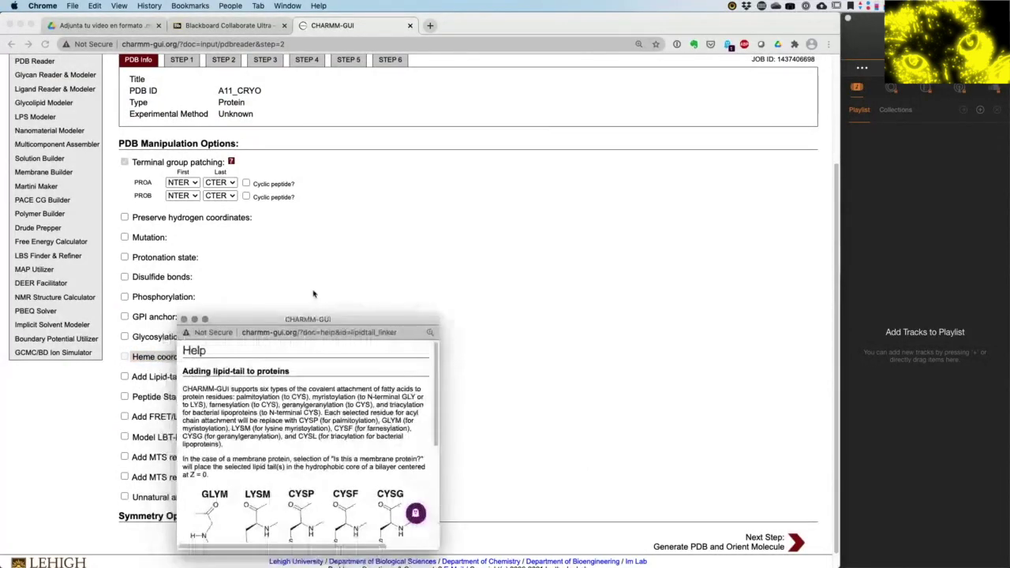
left_click_drag(532, 423, 534, 535)
left_click_drag(473, 192, 452, 83)
left_click_drag(510, 424, 526, 520)
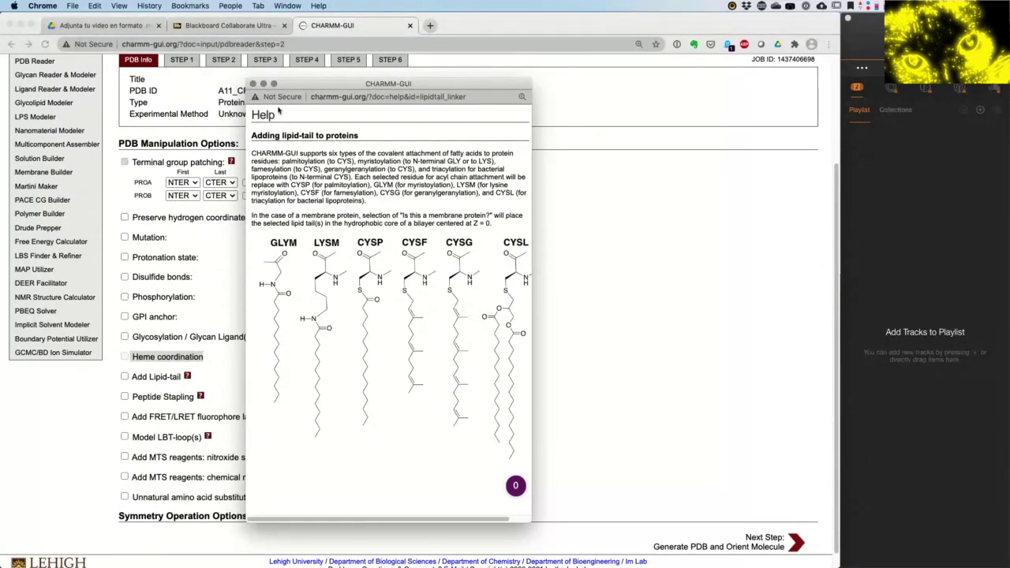
left_click(252, 83)
- Read the Peptide Stapling help in an enlarged window, examine the ring-closing metathesis structures, and close the help
scroll(280, 357, "down", 1)
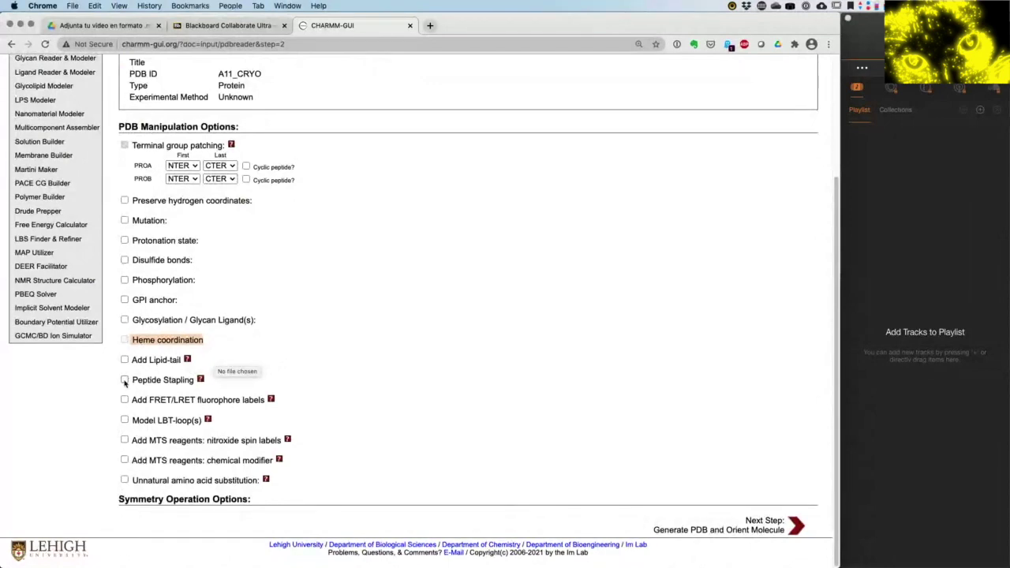
left_click(200, 380)
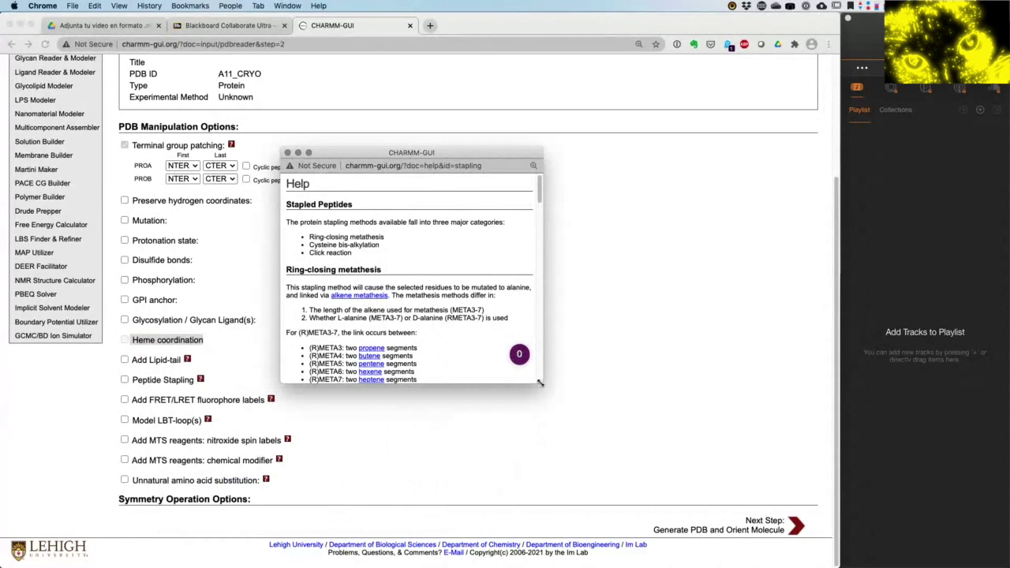
left_click(545, 391)
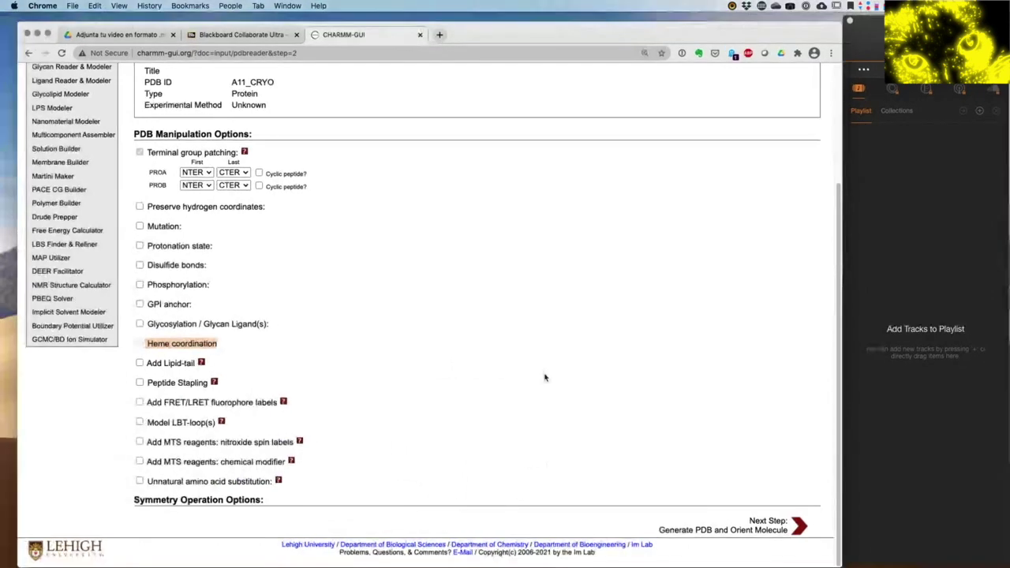
key("ctrl+Up")
left_click(192, 169)
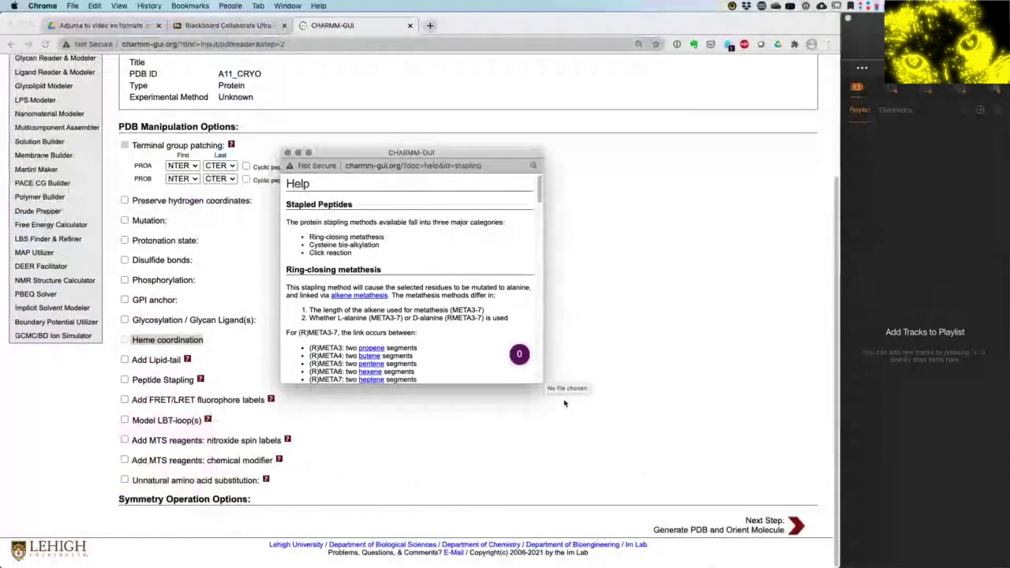
left_click_drag(543, 384, 587, 545)
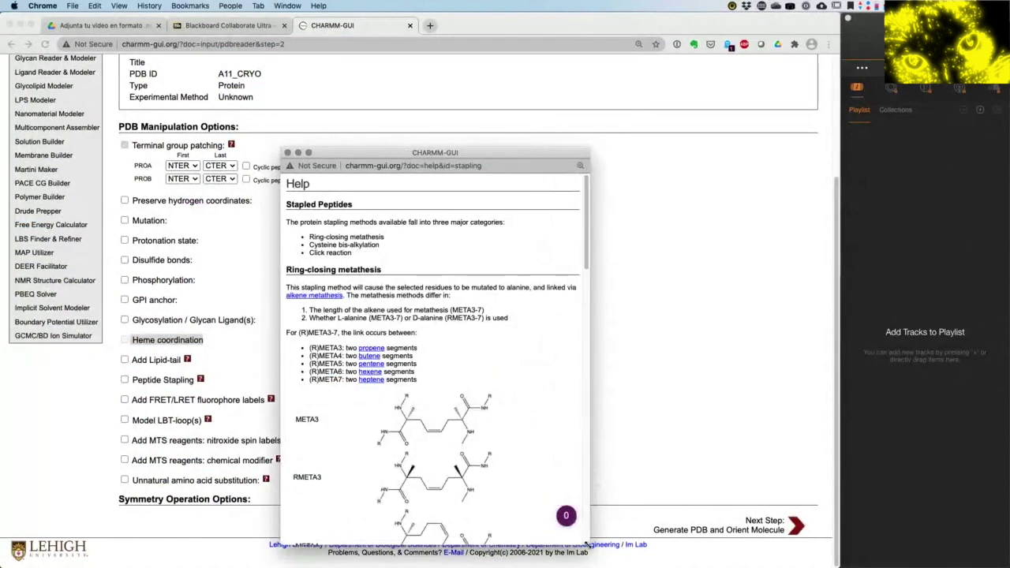
scroll(508, 403, "down", 3)
scroll(508, 403, "down", 1)
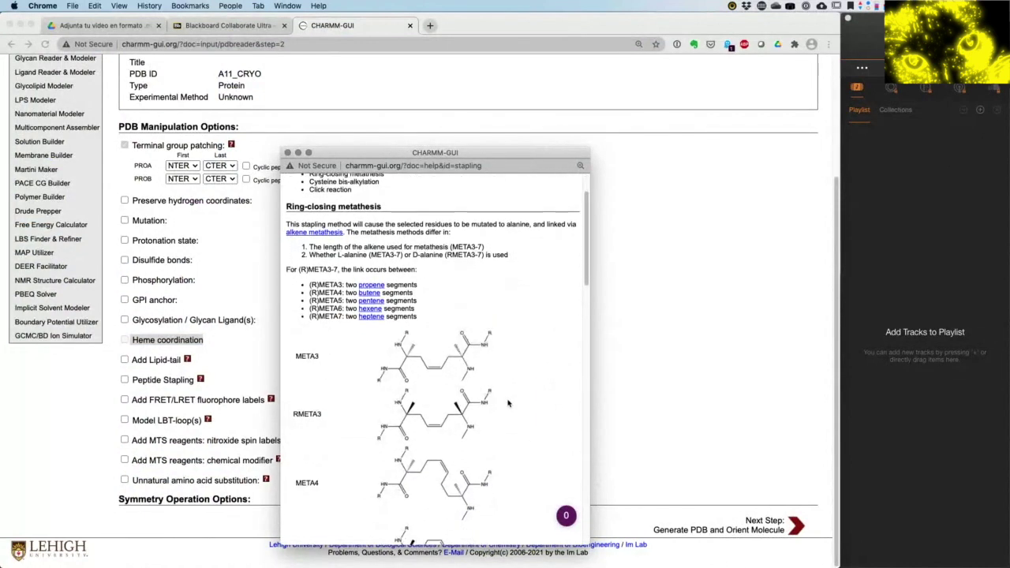
scroll(509, 403, "down", 10)
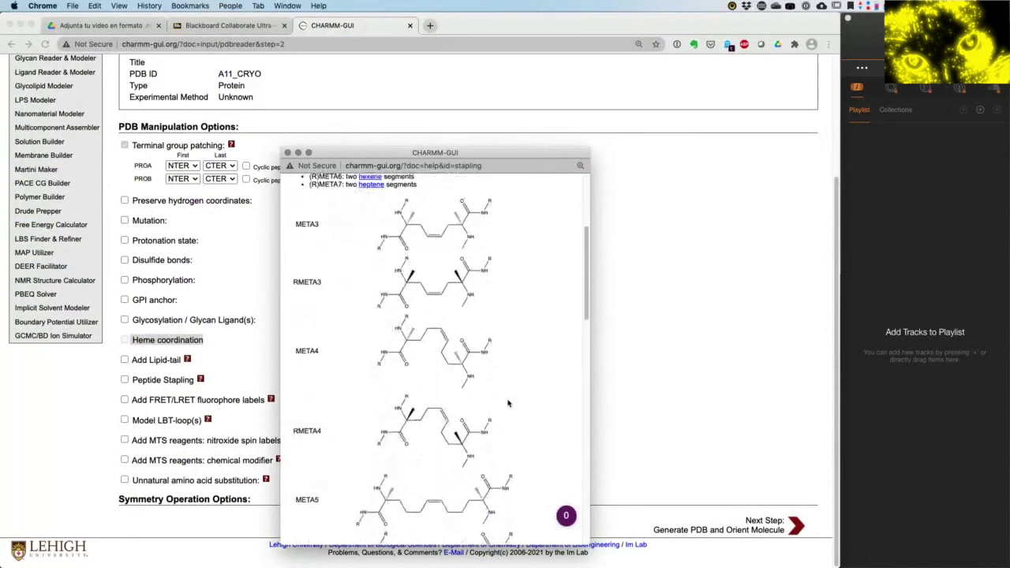
scroll(509, 403, "down", 3)
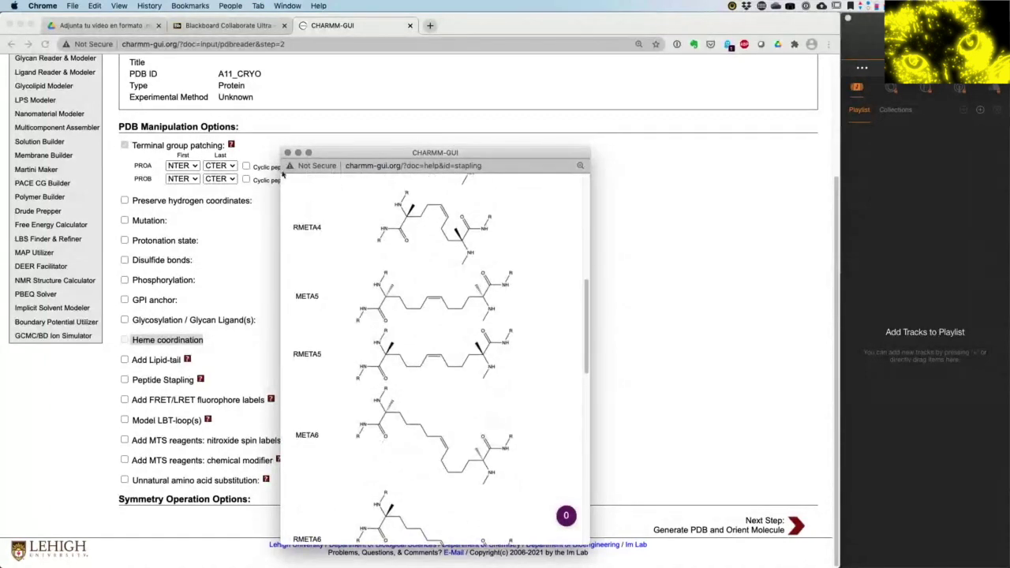
left_click(287, 153)
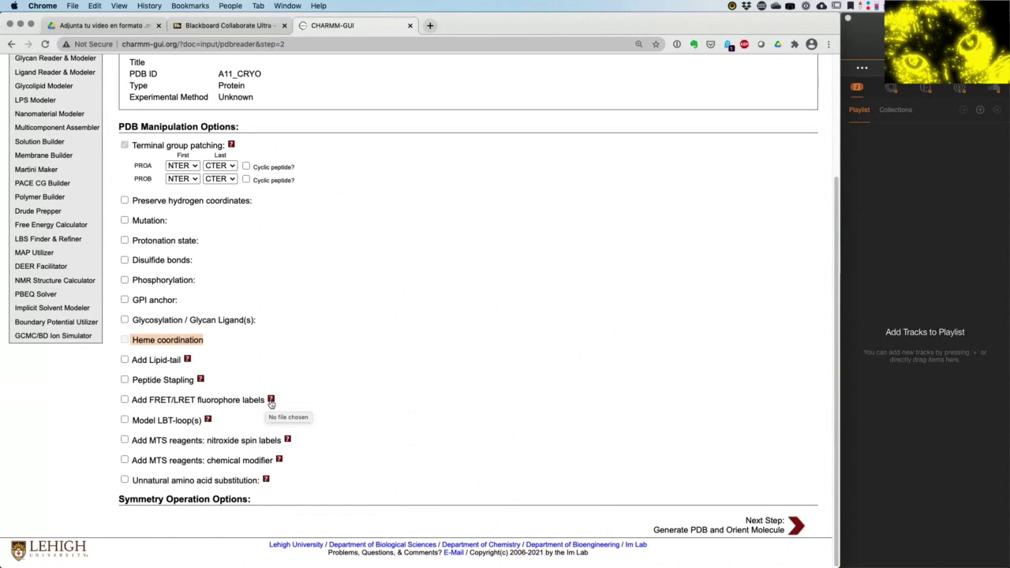
- Bring up the FRET/LRET fluorophore labels help, examine its dye label descriptions and structures in an enlarged window, and close it
left_click(271, 401)
left_click(371, 296)
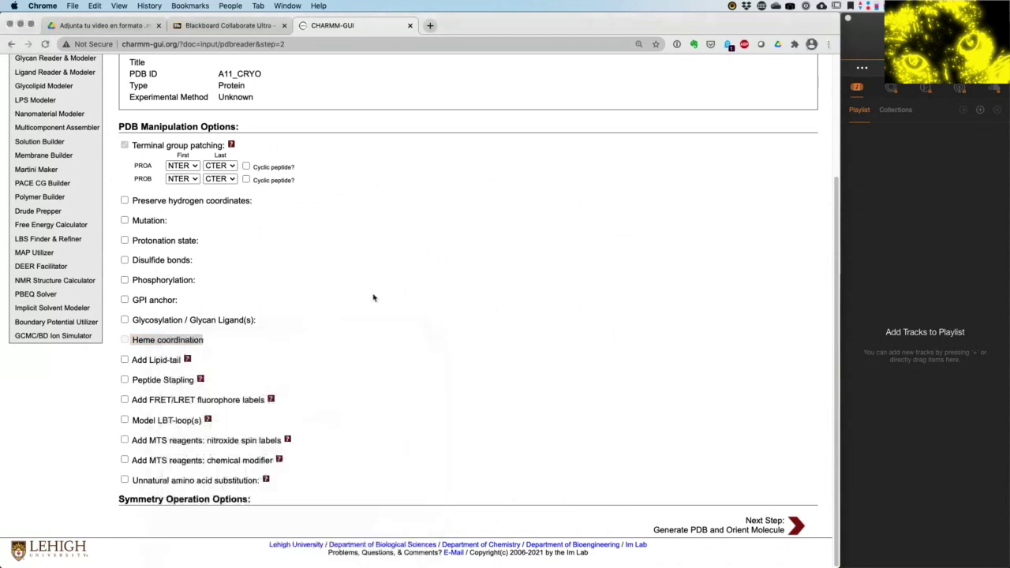
key("ctrl+Up")
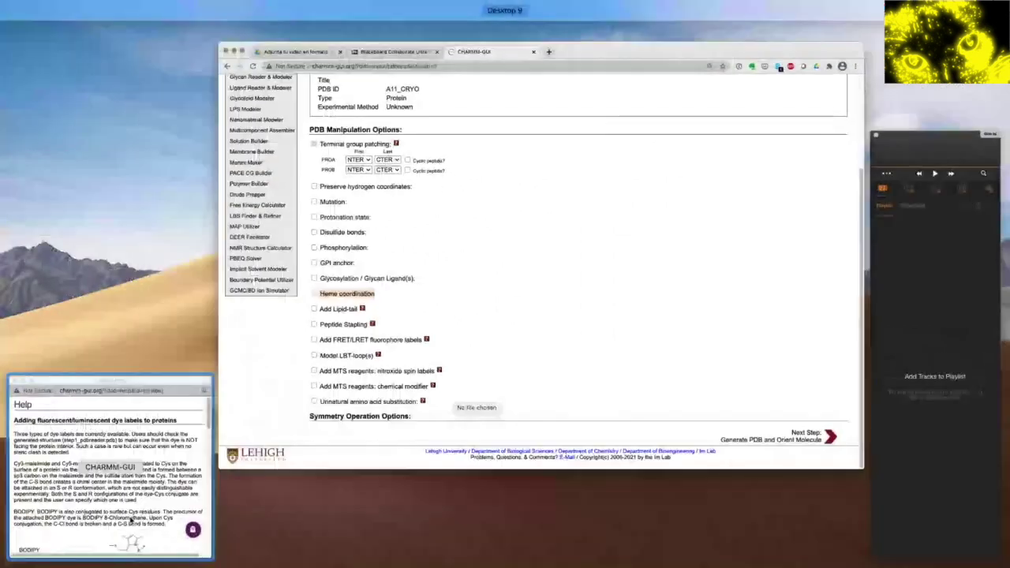
left_click(377, 348)
left_click(481, 242)
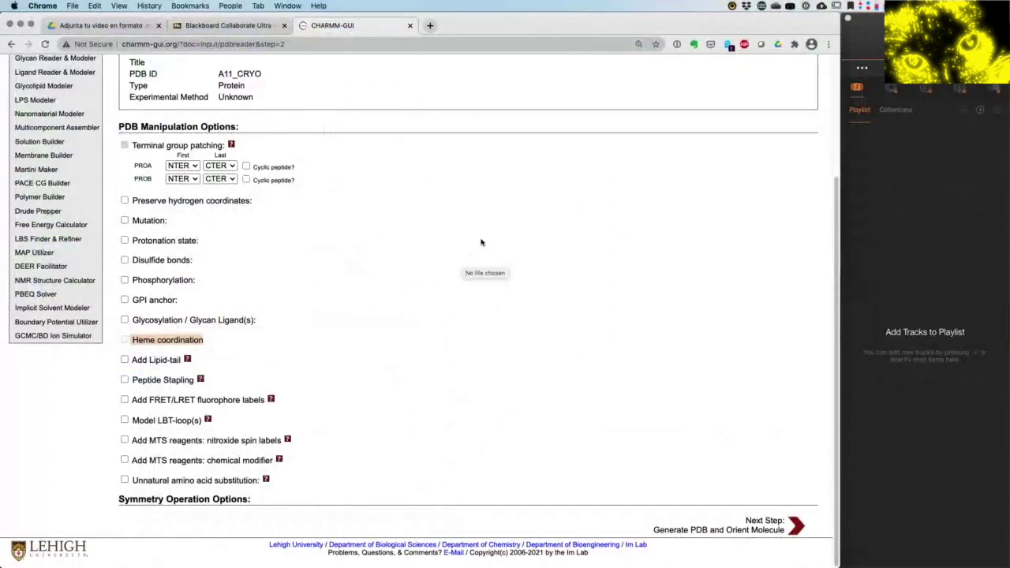
key("ctrl+Up")
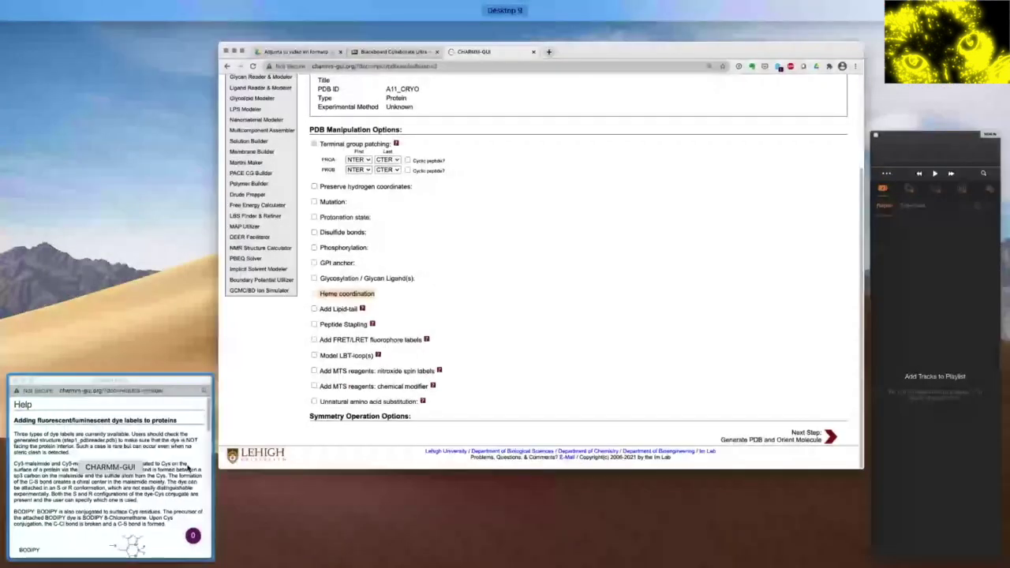
left_click(187, 468)
left_click_drag(581, 368, 630, 531)
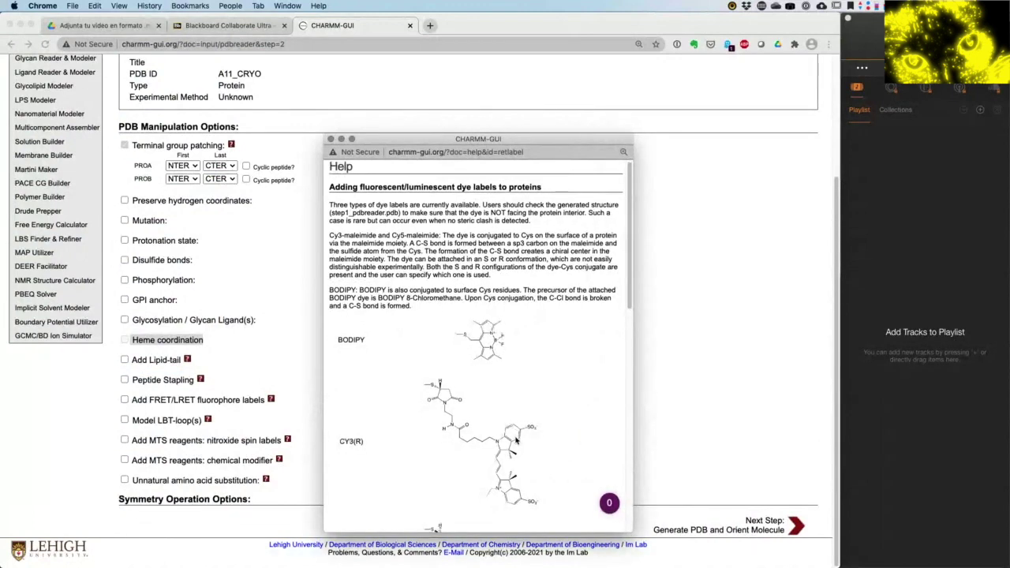
scroll(516, 441, "down", 2)
scroll(516, 441, "down", 10)
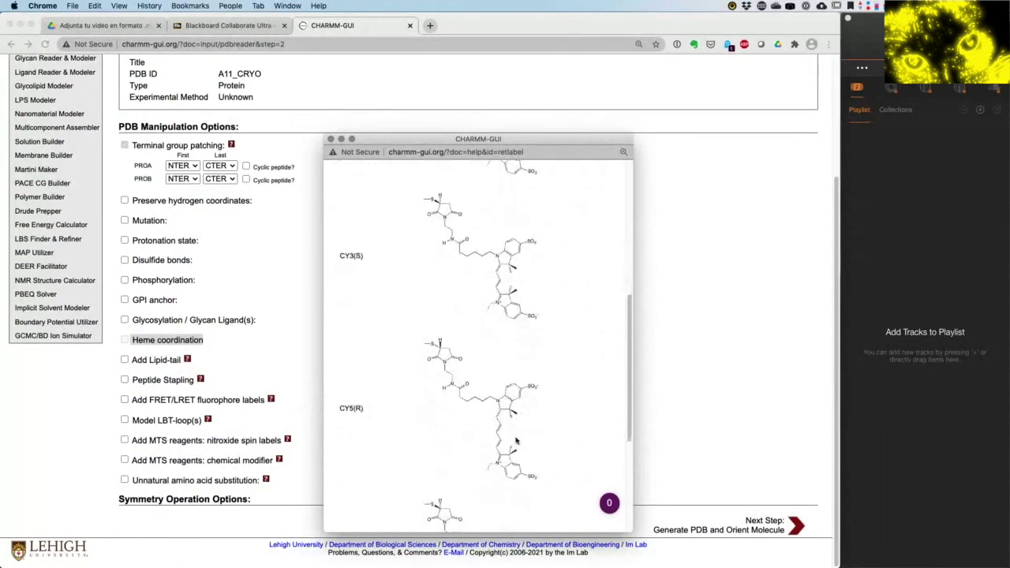
scroll(516, 441, "up", 5)
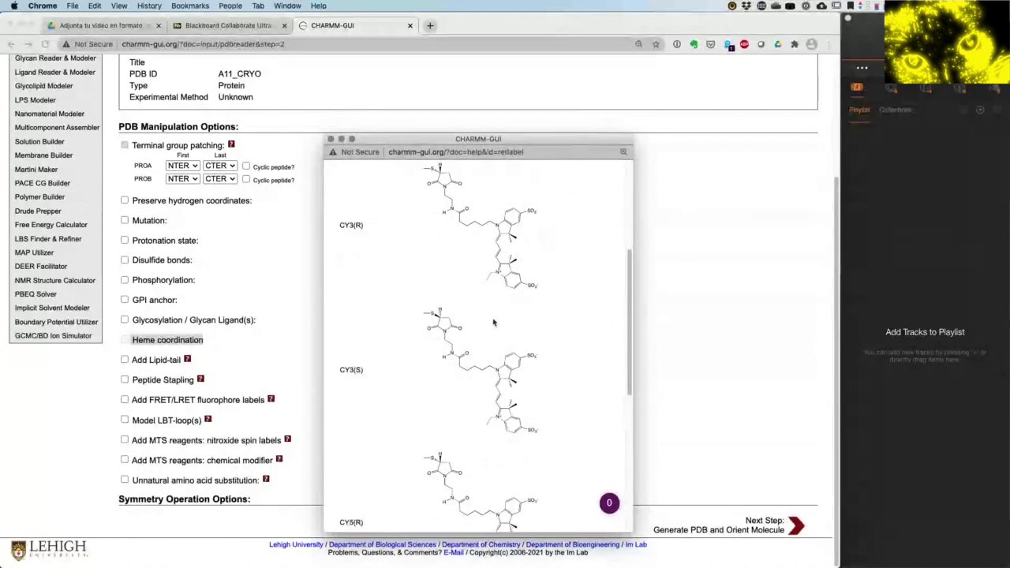
scroll(473, 363, "down", 10)
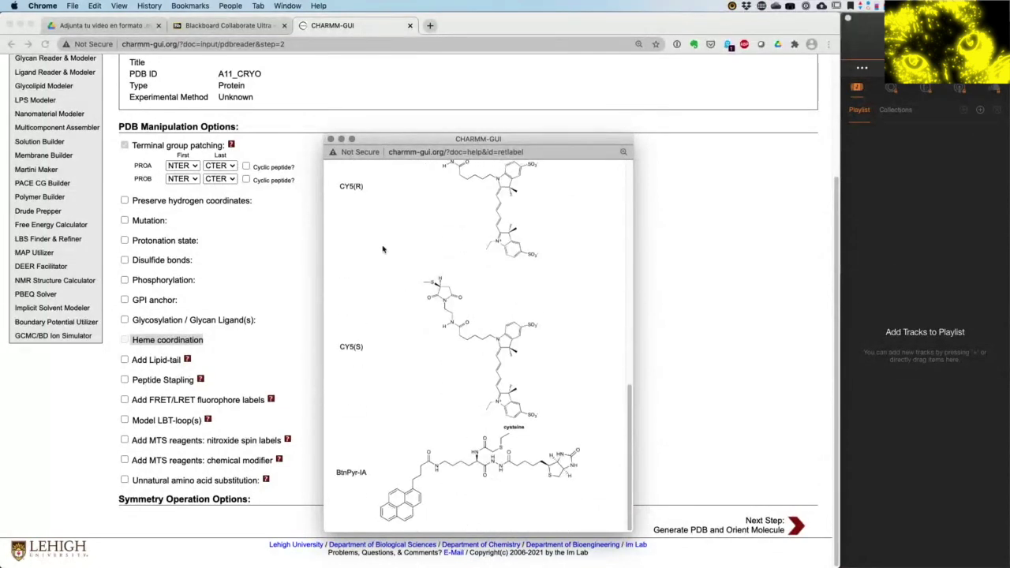
left_click(331, 140)
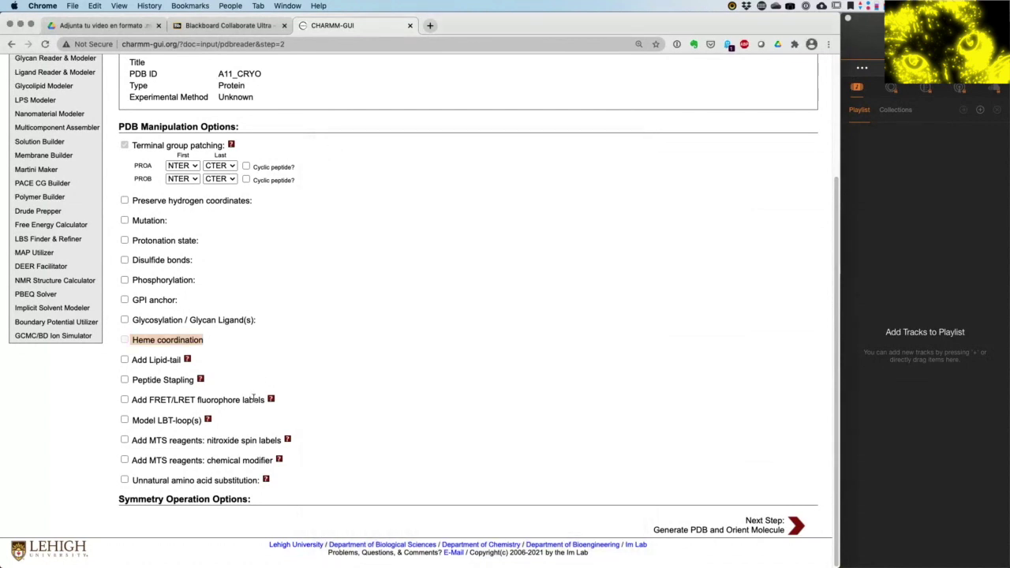
- Review the available structures in the Unnatural amino acid substitution help, close it, and enlarge the options page to 125%
left_click(266, 480)
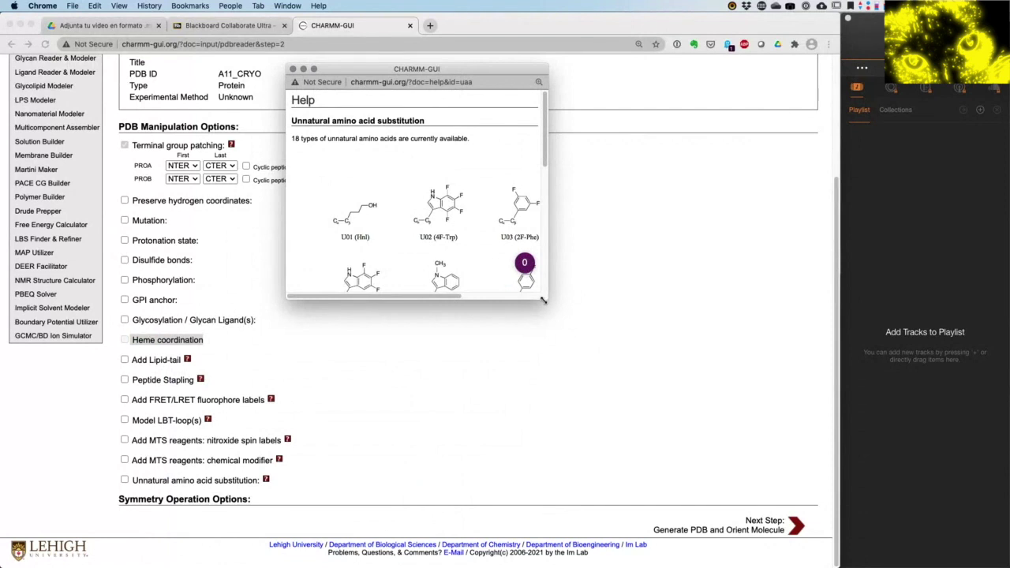
left_click_drag(543, 299, 687, 515)
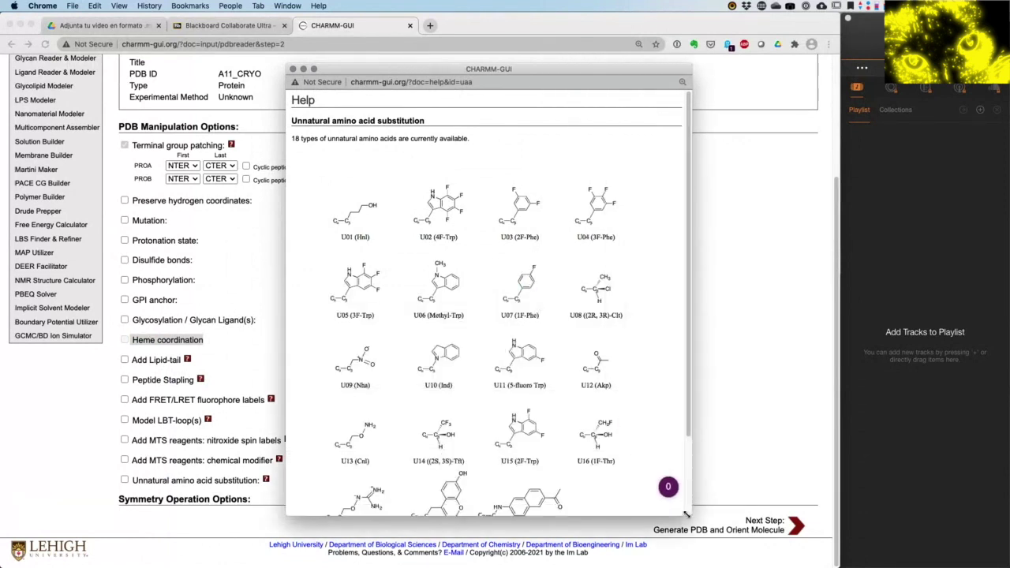
scroll(503, 456, "down", 3)
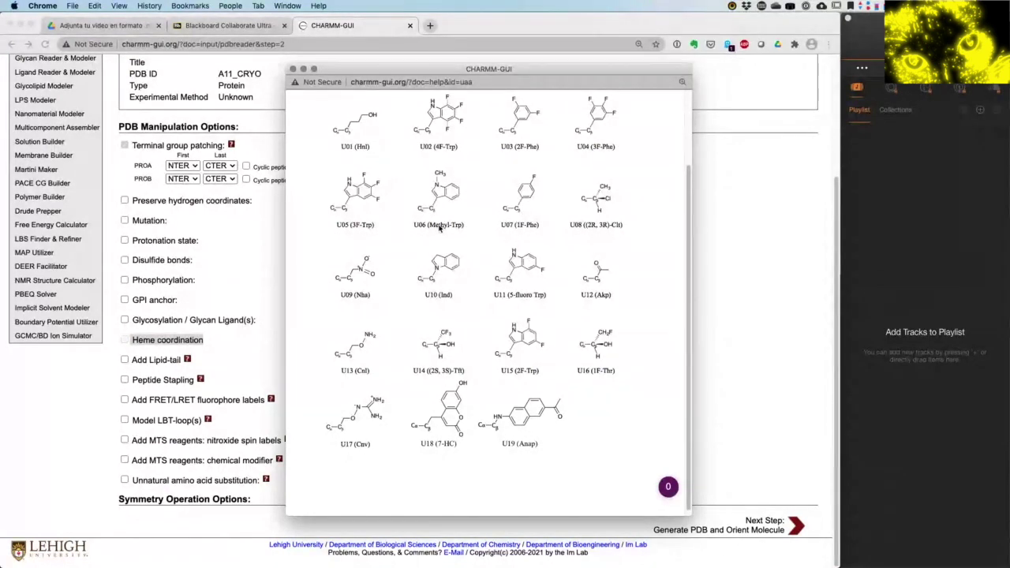
left_click(293, 70)
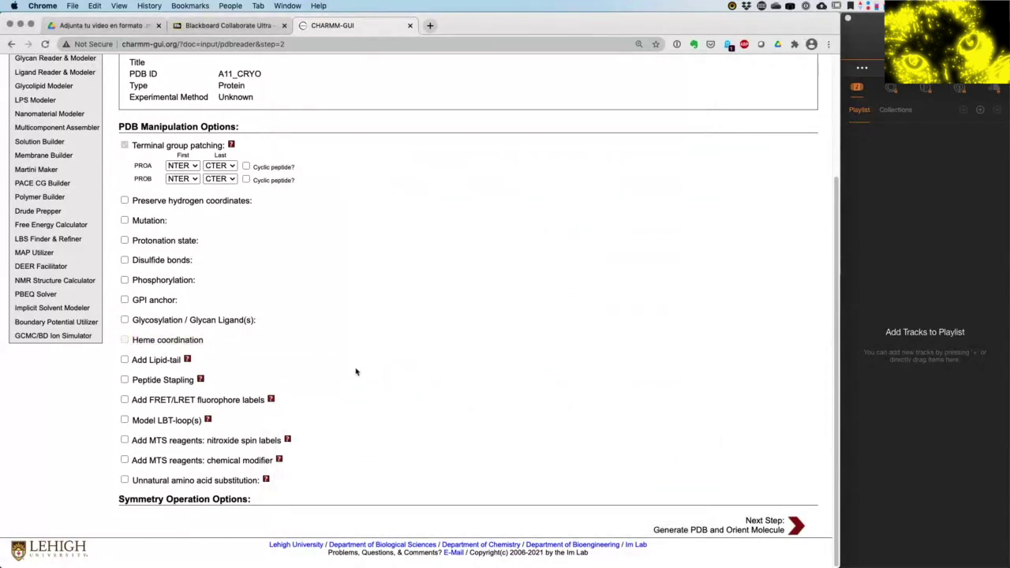
key("super+equal")
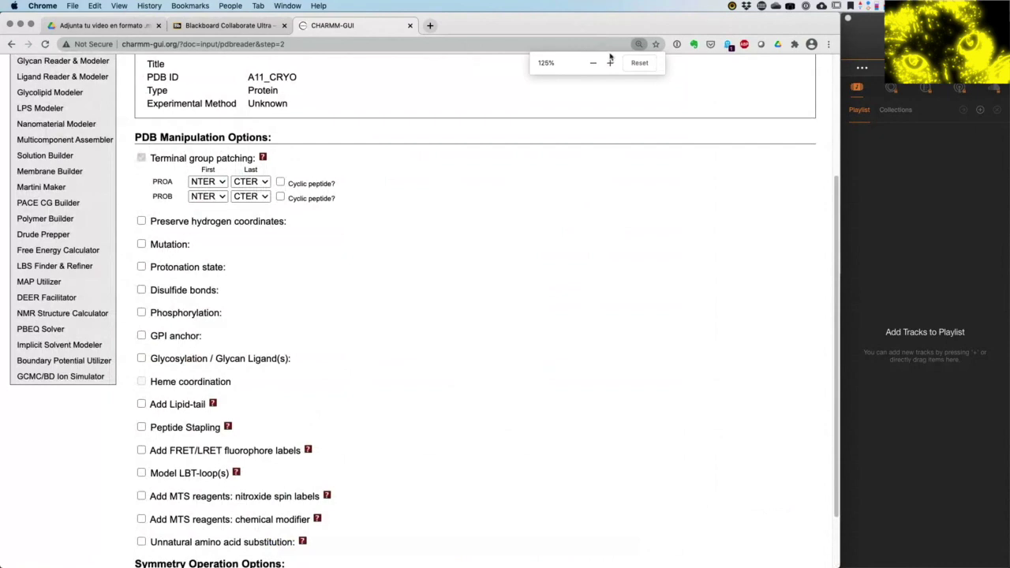
- Enlarge the page further and look over the PDB manipulation options from terminal group patching to unnatural amino acid substitution
left_click(610, 62)
scroll(633, 221, "down", 2)
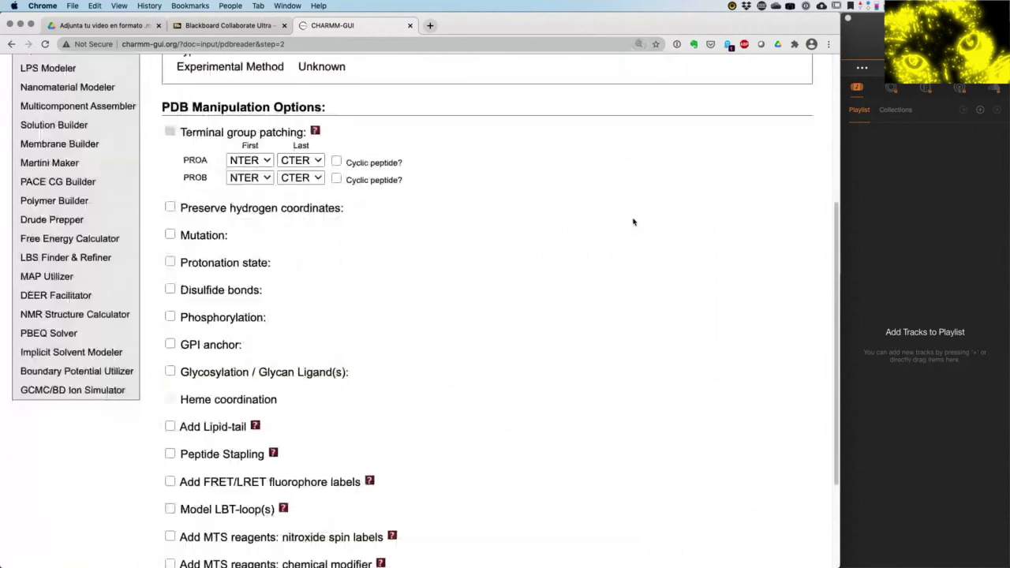
scroll(633, 221, "down", 3)
scroll(633, 222, "up", 2)
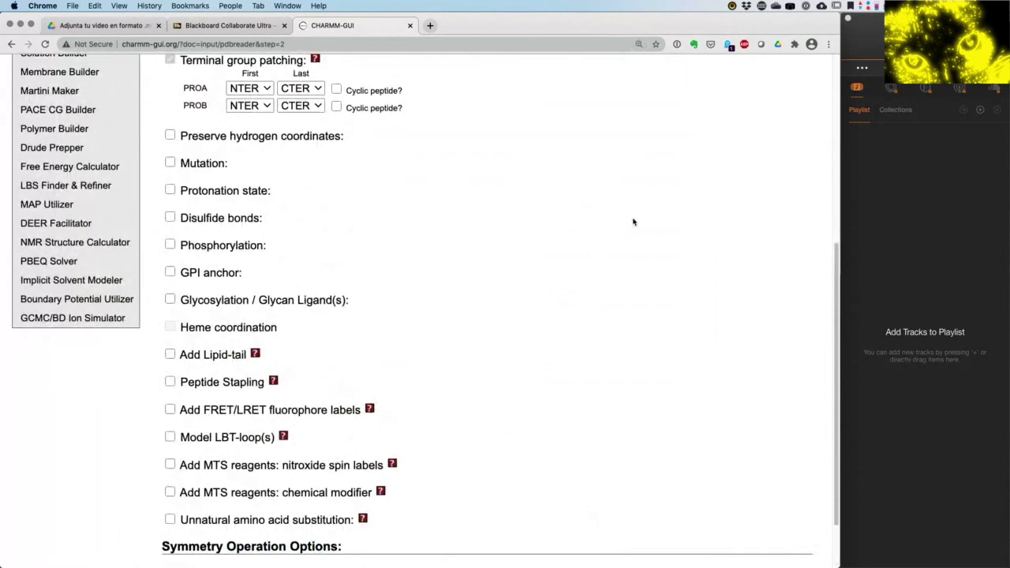
scroll(633, 221, "up", 3)
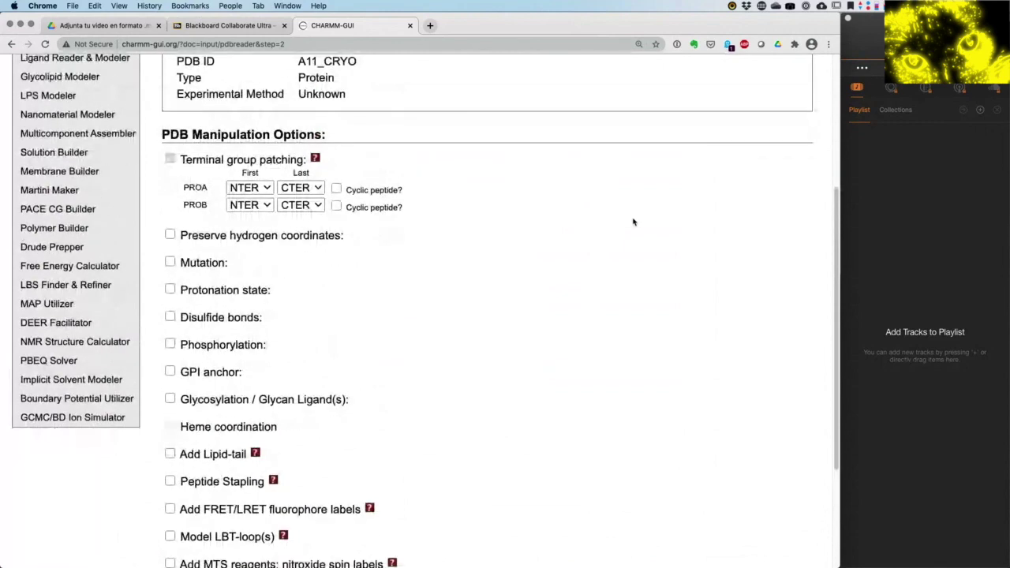
scroll(633, 222, "down", 5)
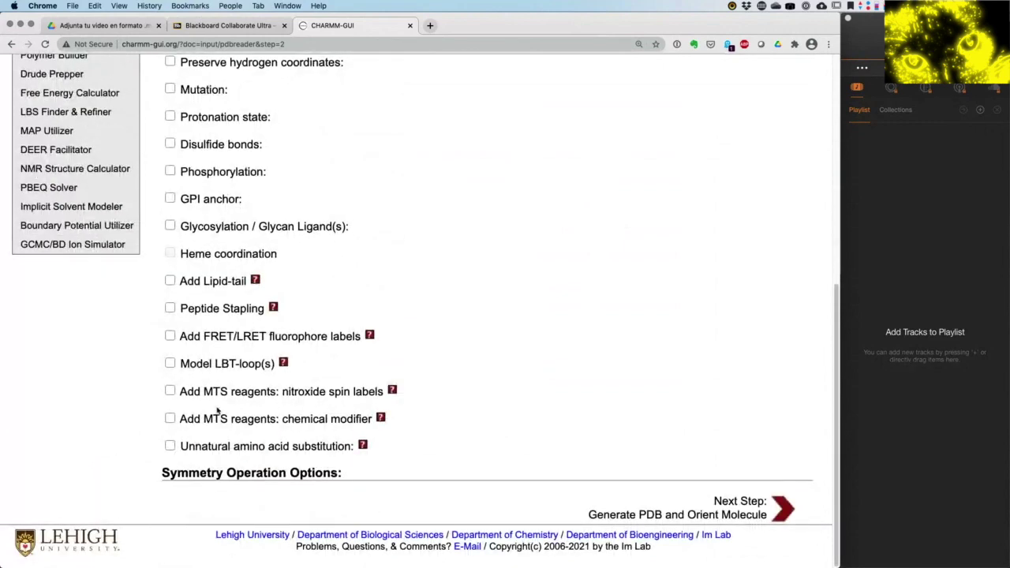
scroll(251, 300, "up", 8)
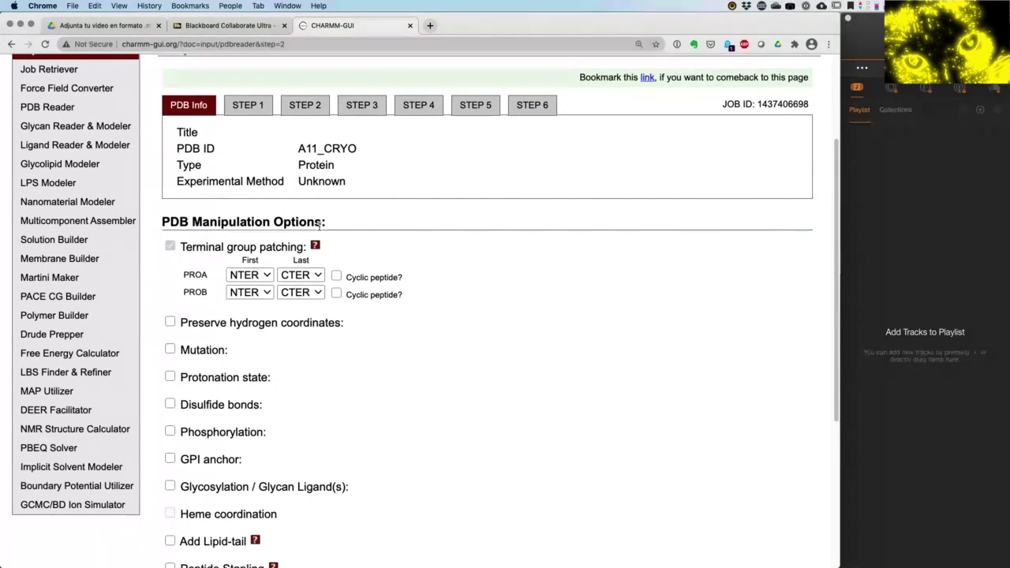
scroll(362, 372, "down", 7)
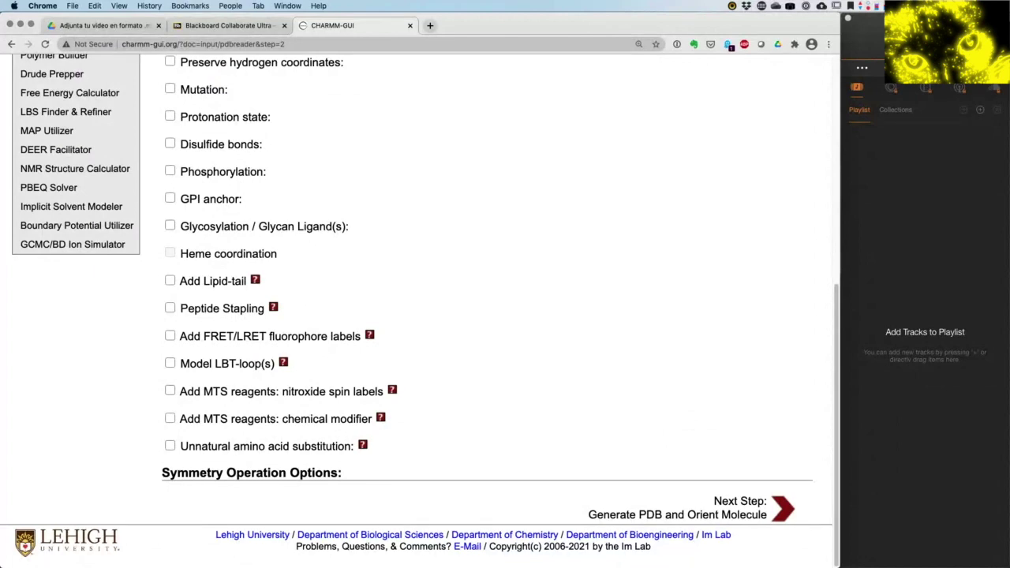
- Run the PDB generation and molecule orientation with the manipulation options as they are, and highlight the job ID in the output monitor
left_click(796, 512)
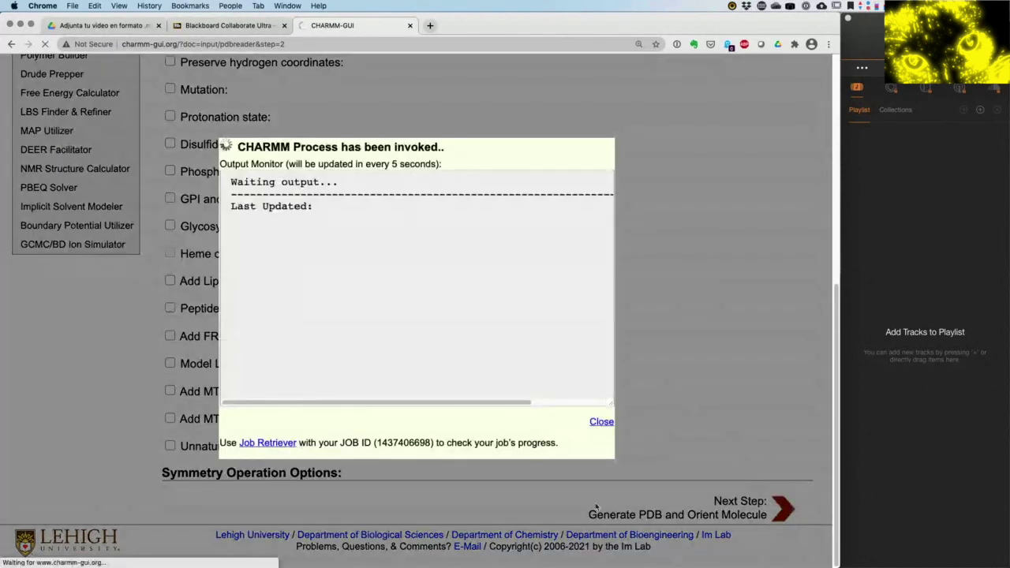
left_click_drag(432, 443, 342, 442)
left_click(430, 446)
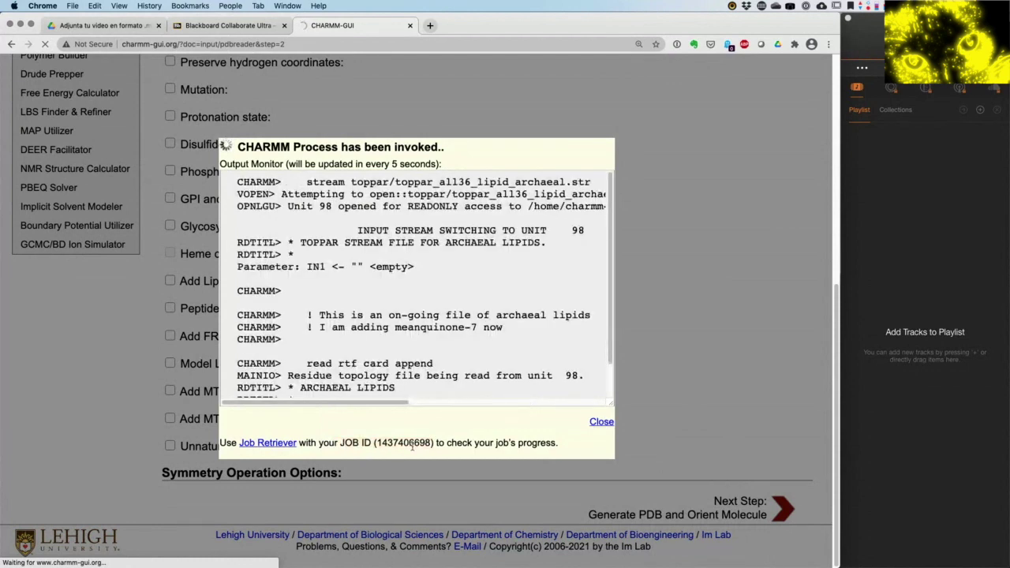
double_click(412, 444)
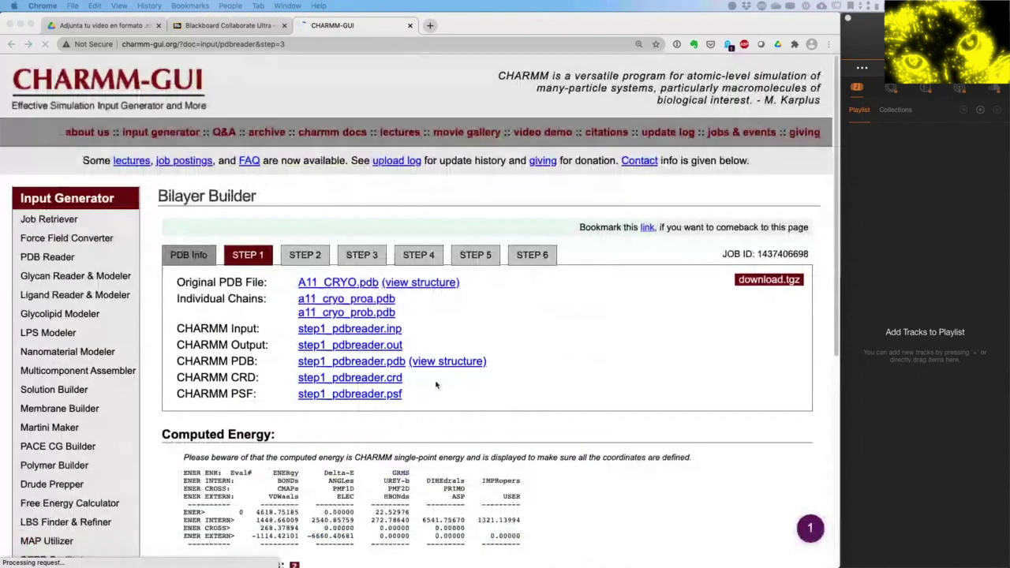
- Go through the Step 1 output files and computed energy to the orientation options, and choose Use PPM Server
scroll(401, 458, "down", 1)
scroll(401, 457, "down", 3)
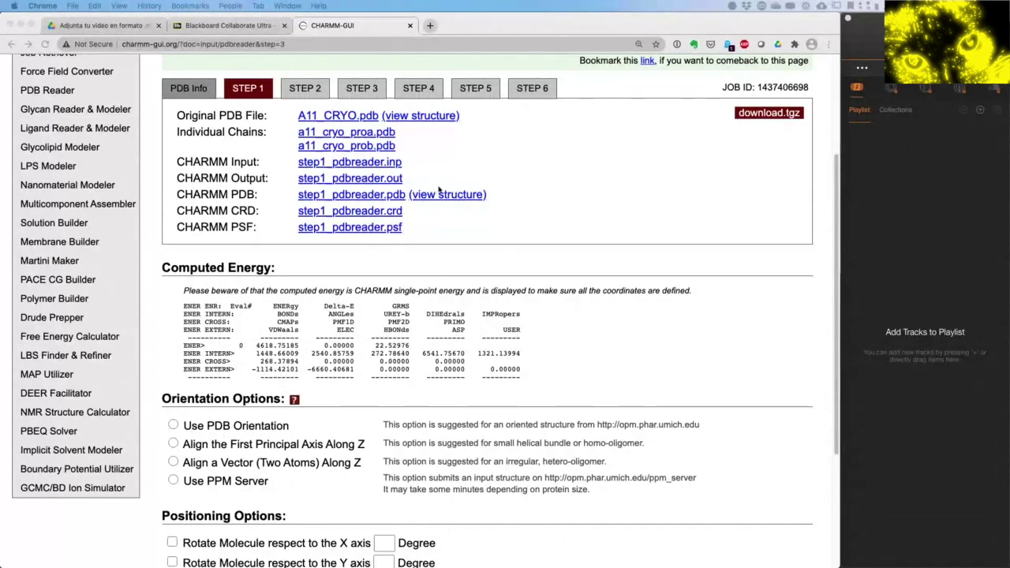
scroll(394, 316, "down", 5)
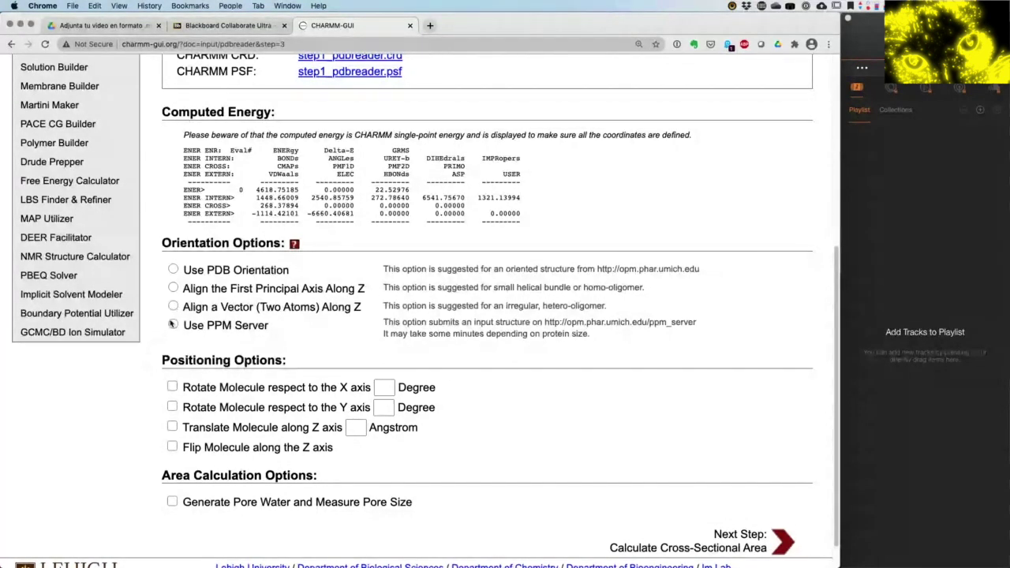
left_click(174, 326)
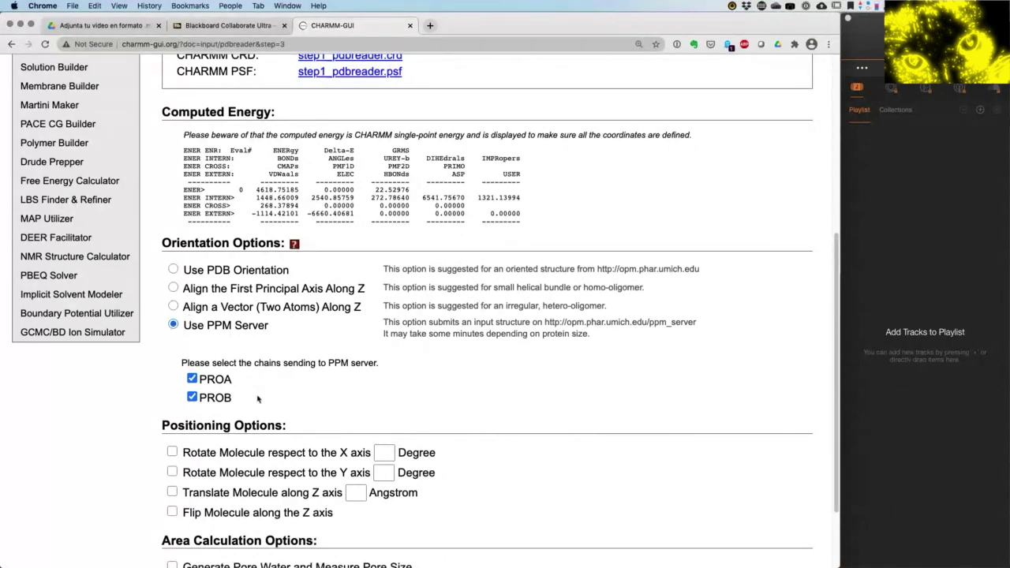
- Enable pore water generation and pore size measurement using protein geometry, and run the cross-sectional area calculation
scroll(225, 392, "down", 3)
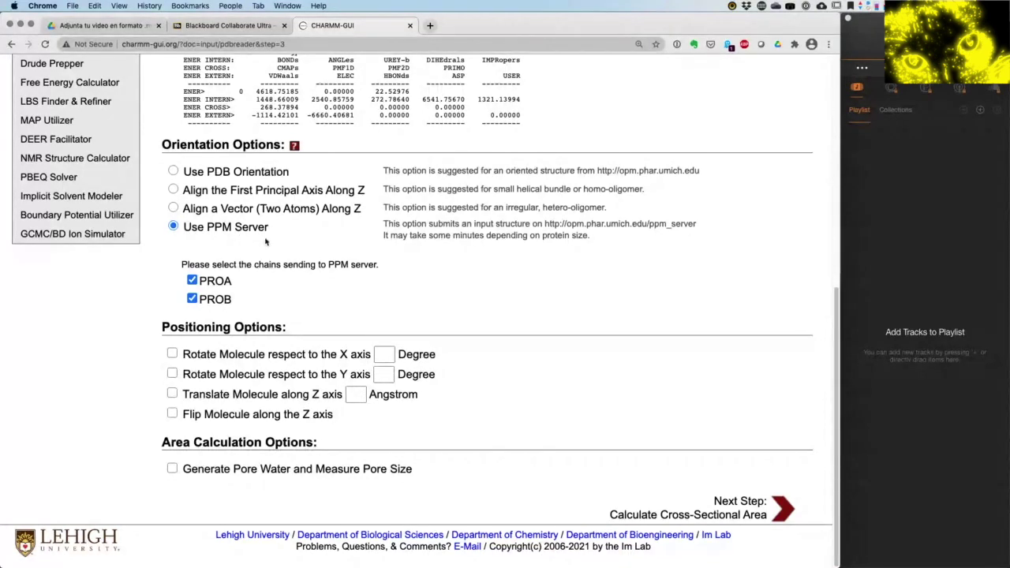
left_click(172, 468)
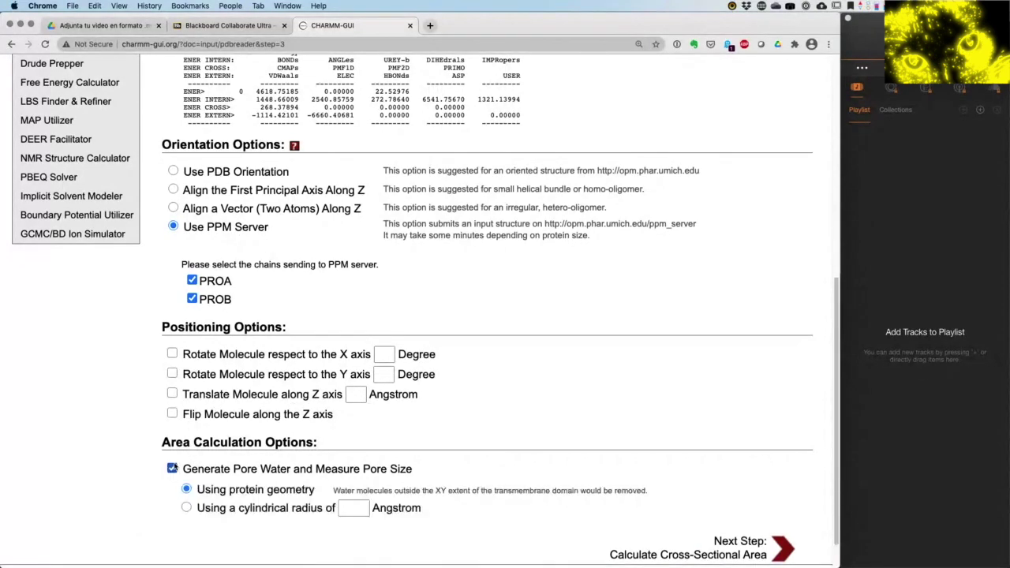
scroll(192, 468, "down", 2)
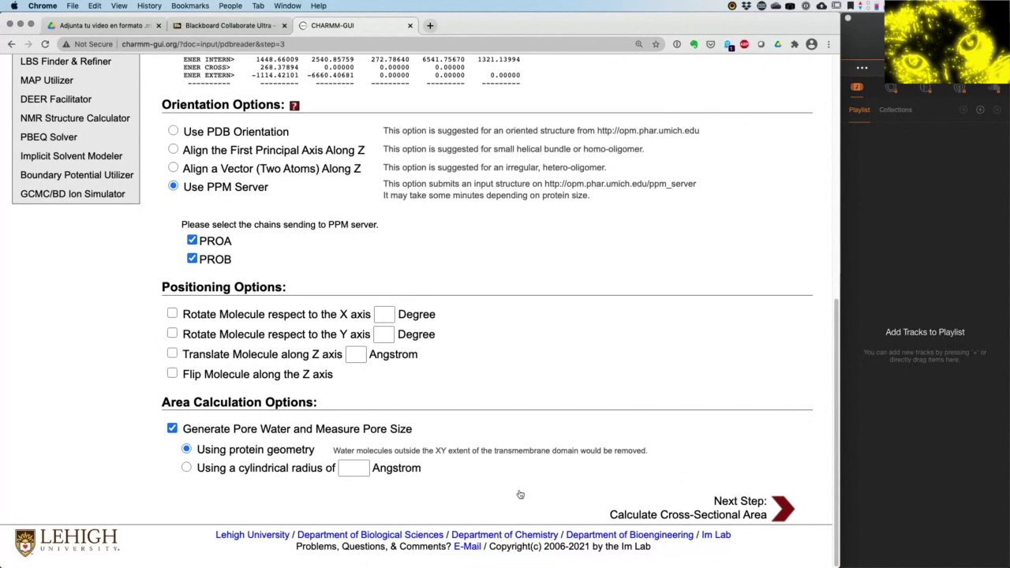
left_click(791, 514)
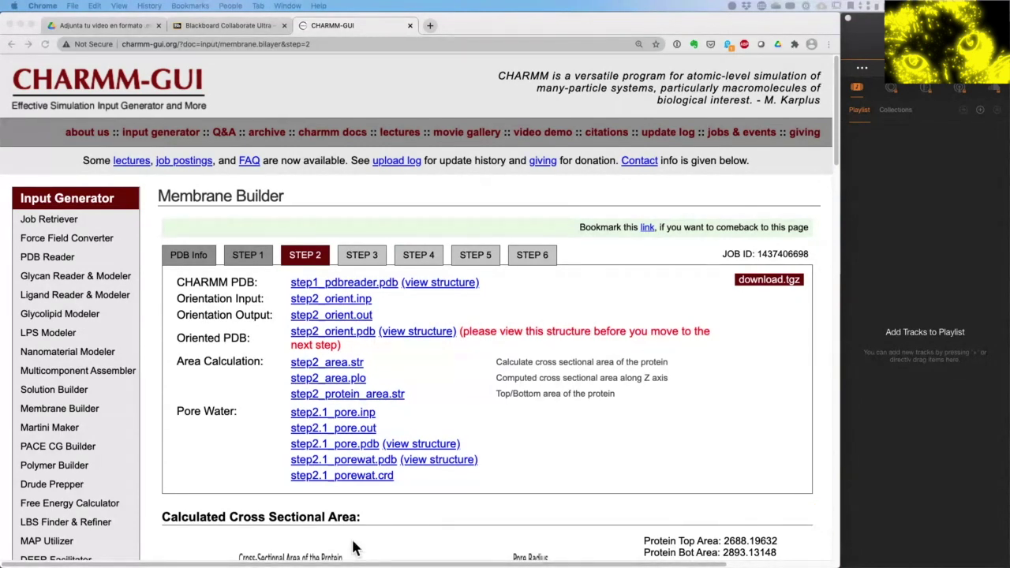
- Examine the cross-sectional area and pore radius plots, the protein extents and the protein projection option
scroll(353, 548, "down", 2)
scroll(353, 542, "down", 10)
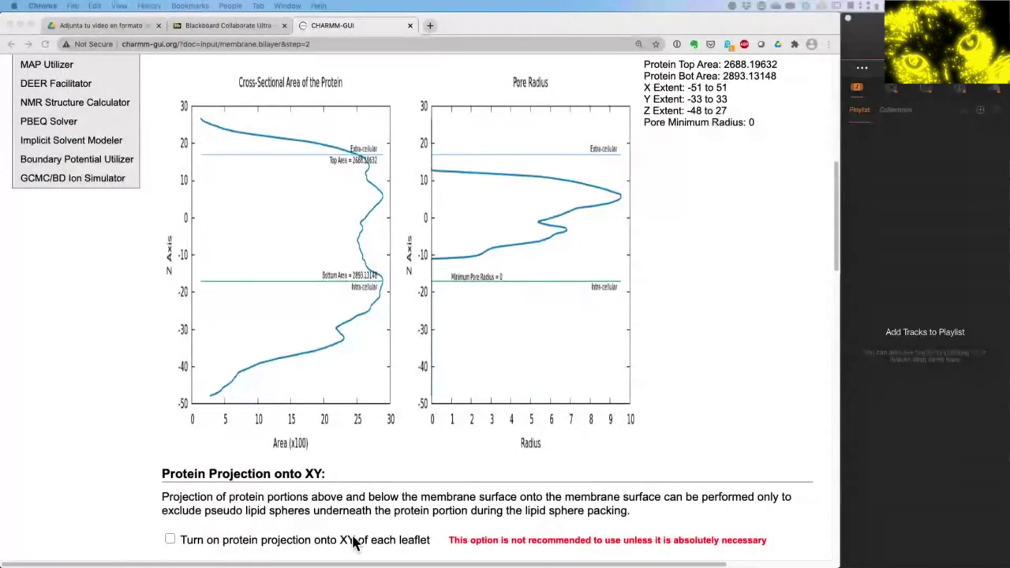
scroll(353, 411, "up", 2)
scroll(352, 411, "up", 2)
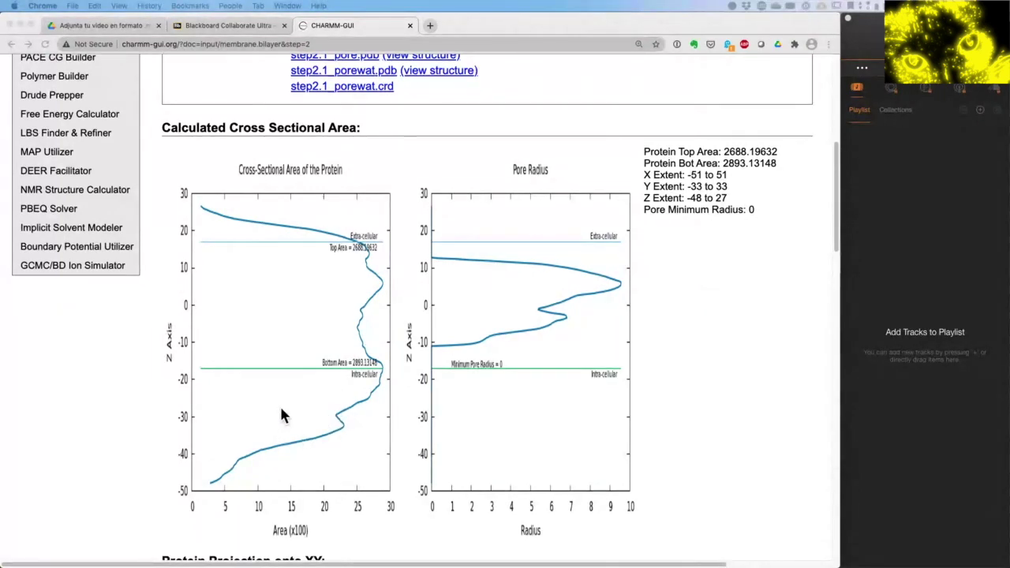
scroll(284, 416, "up", 3)
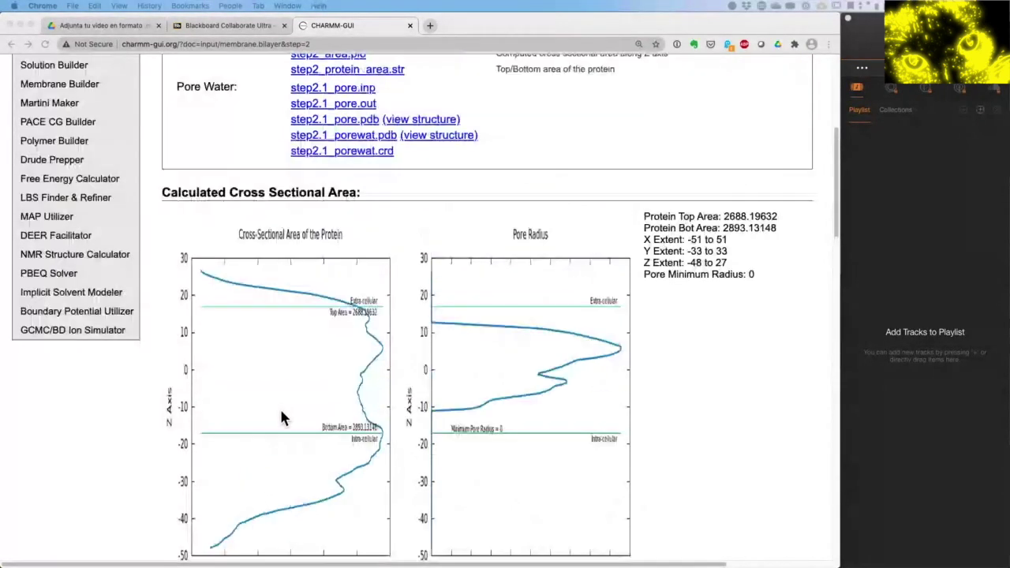
scroll(281, 410, "down", 5)
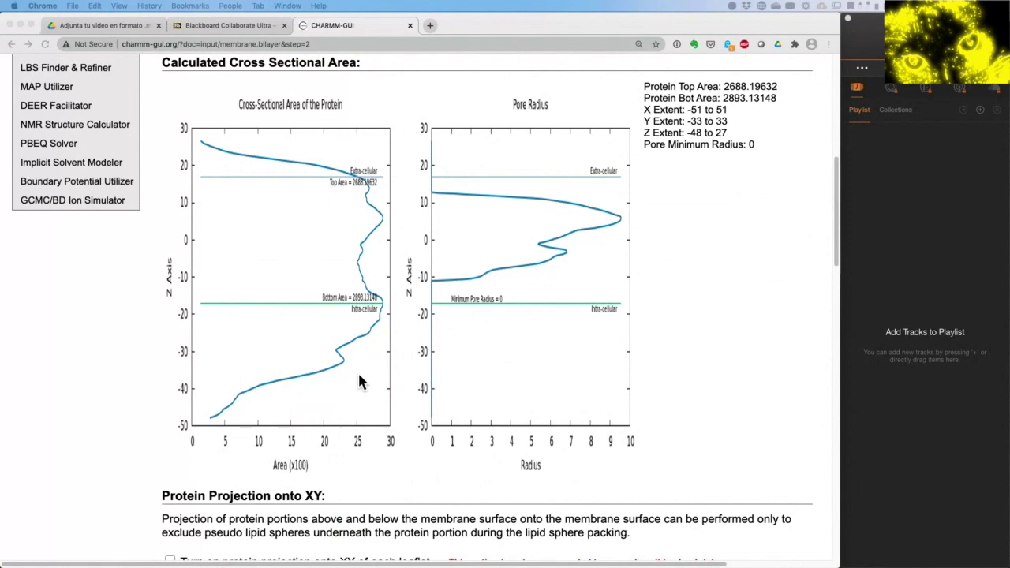
scroll(359, 382, "down", 1)
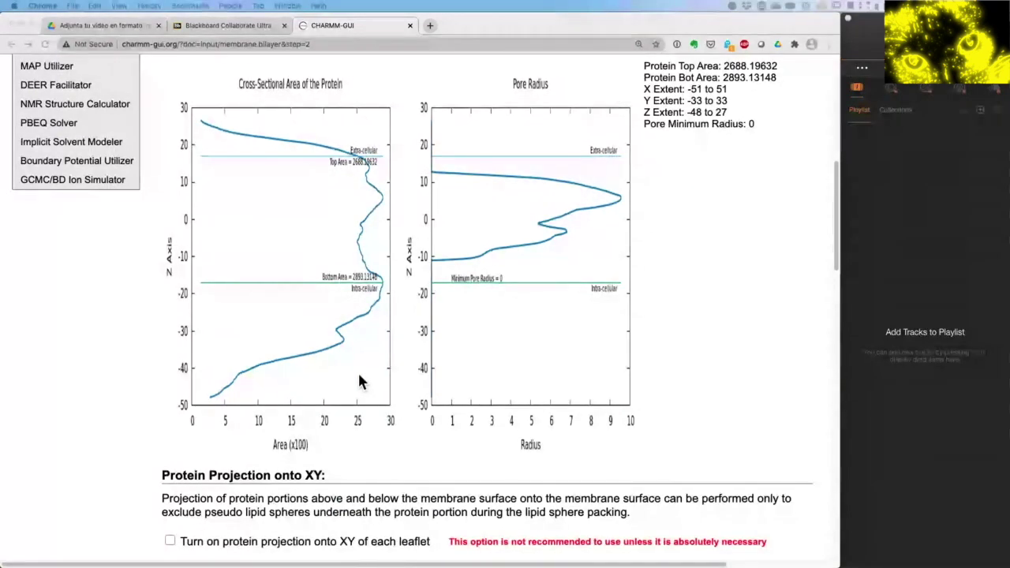
scroll(359, 382, "down", 5)
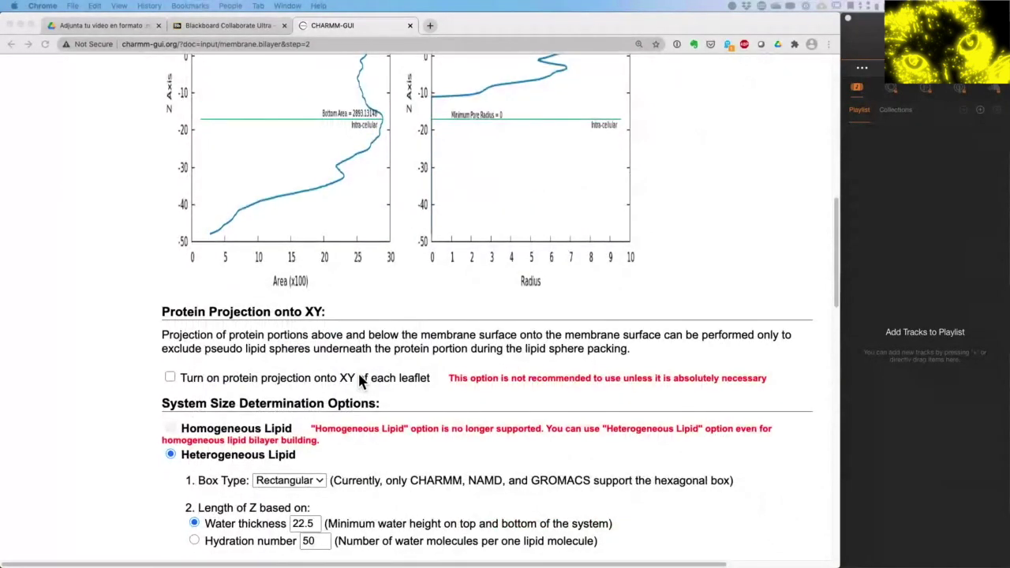
- Base the XY length on numbers of lipid components and collapse the Sterols group in the lipid table
scroll(359, 381, "down", 10)
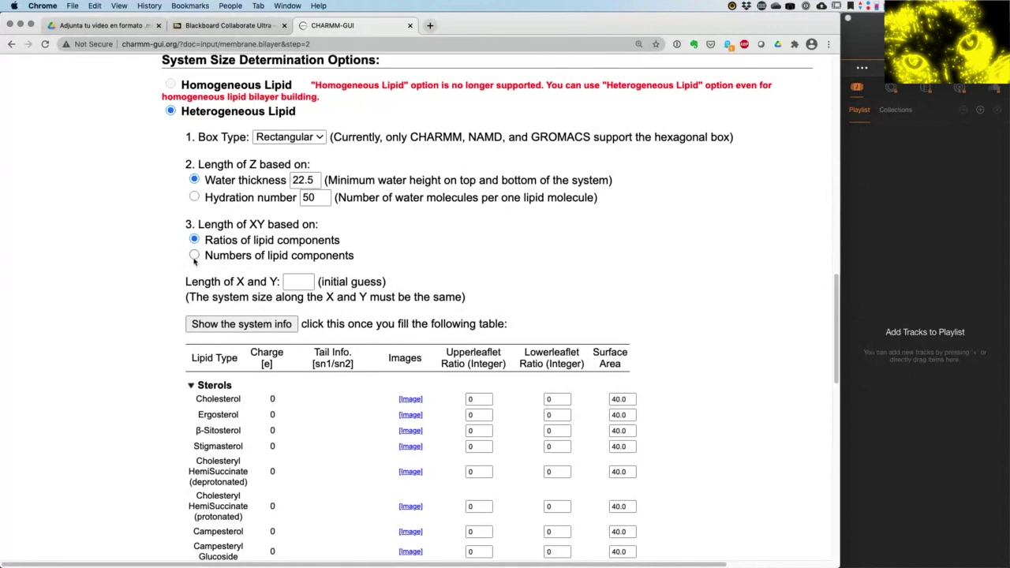
left_click(194, 256)
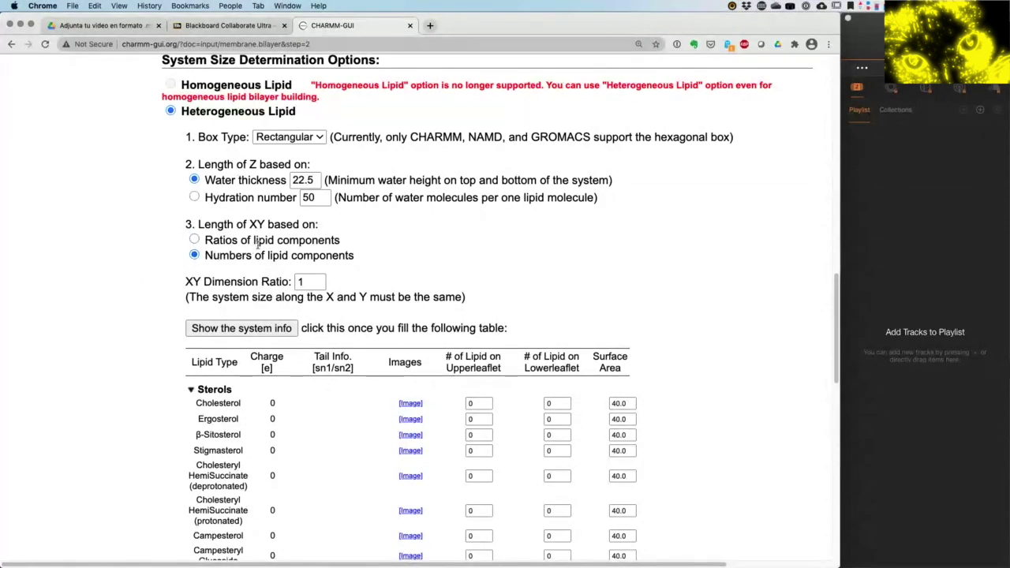
scroll(258, 244, "down", 5)
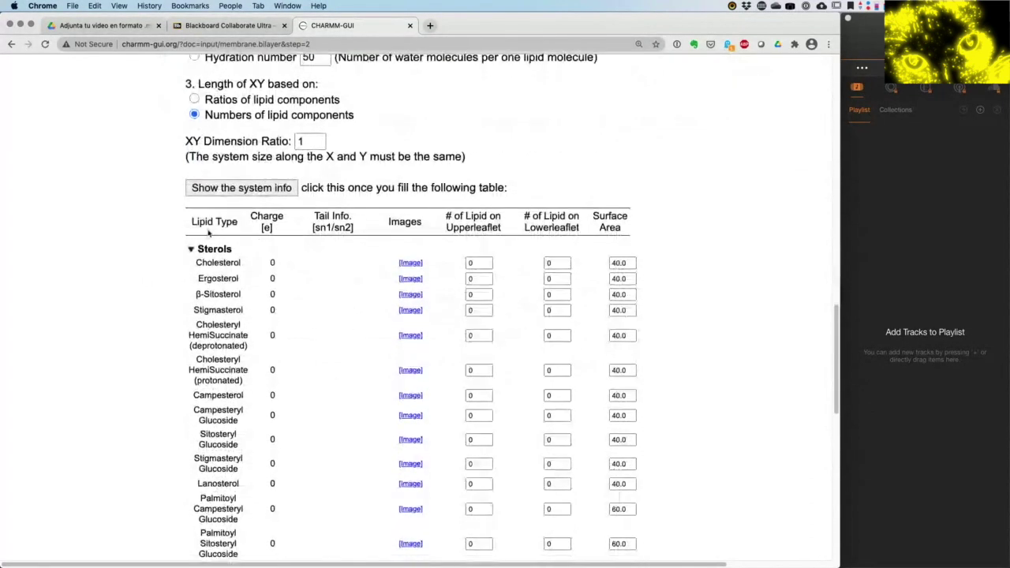
left_click(191, 250)
scroll(522, 281, "down", 3)
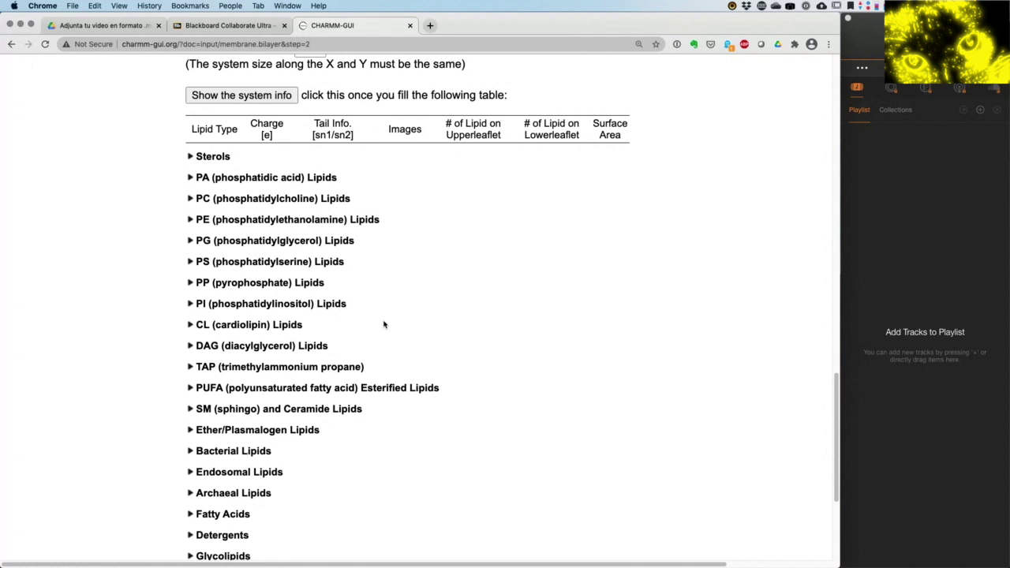
- Expand the PC (phosphatidylcholine) lipids group and highlight the POPC entry
left_click(190, 203)
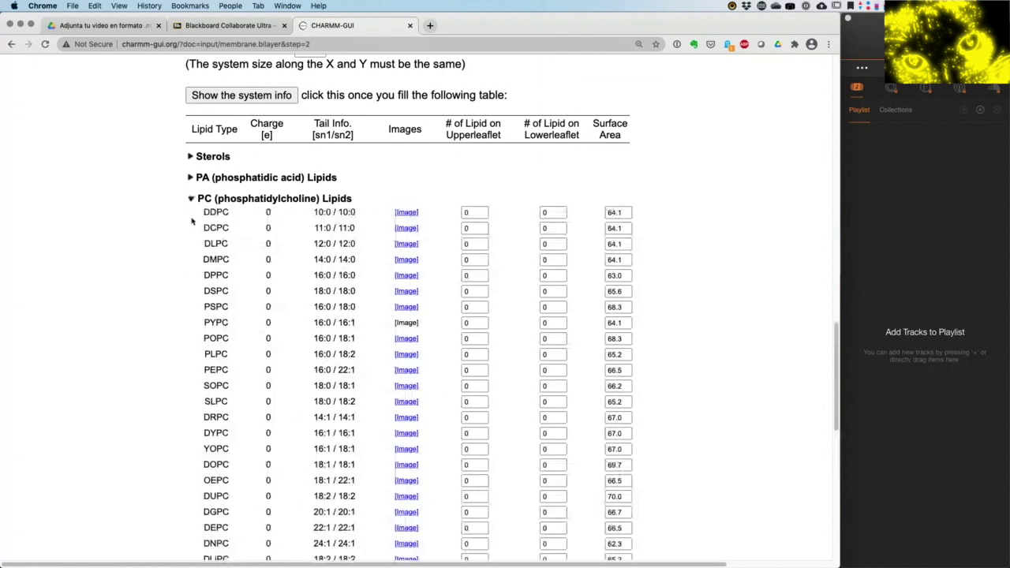
left_click(191, 200)
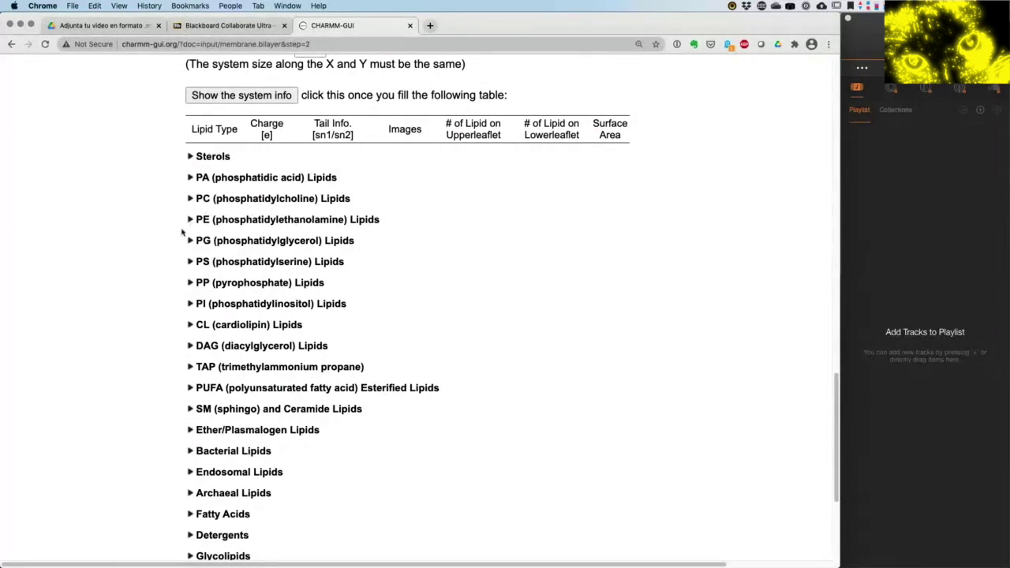
left_click(190, 199)
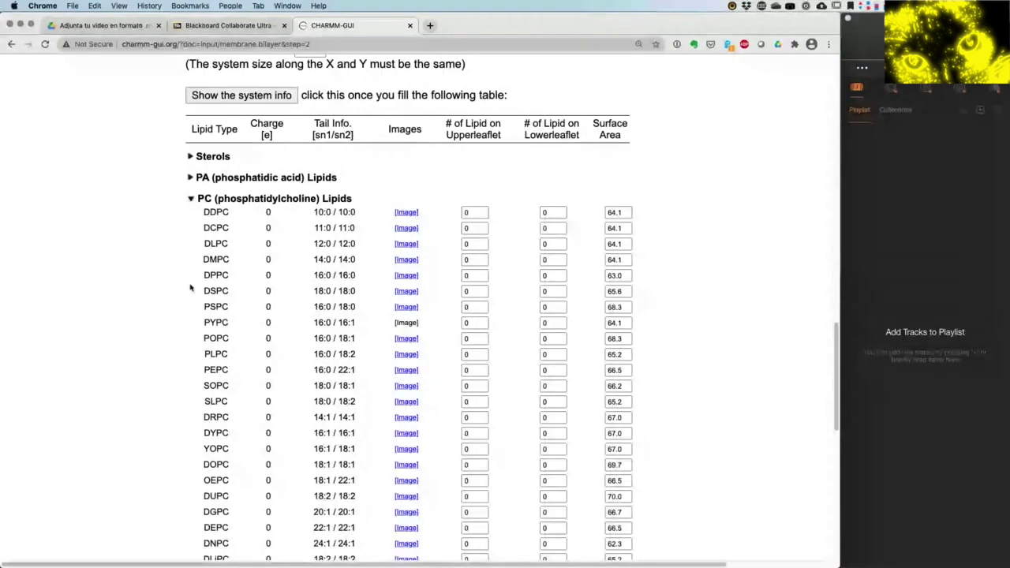
scroll(190, 288, "down", 1)
scroll(190, 288, "down", 3)
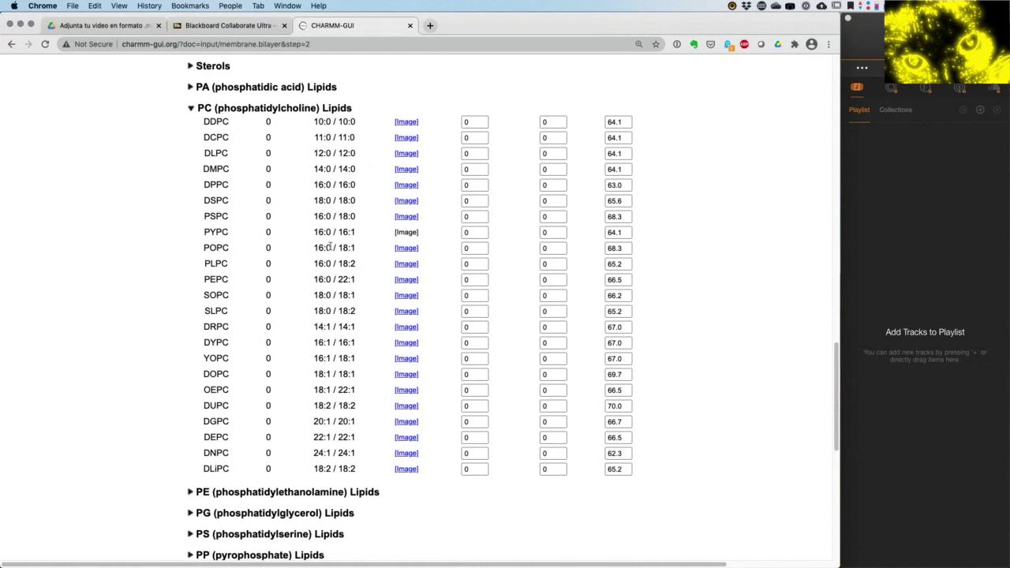
left_click_drag(203, 249, 229, 248)
scroll(470, 174, "up", 1)
scroll(470, 175, "up", 1)
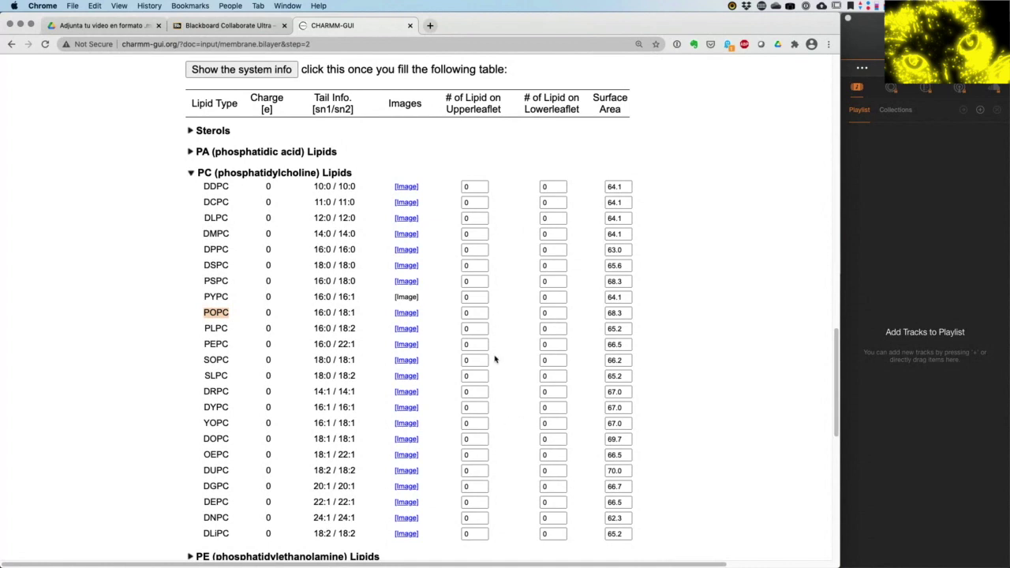
- Set the number of POPC lipids to 70 on both the upper and the lower leaflet
left_click(471, 313)
key("BackSpace")
type("60")
key("BackSpace")
key("BackSpace")
type("70")
key("Tab")
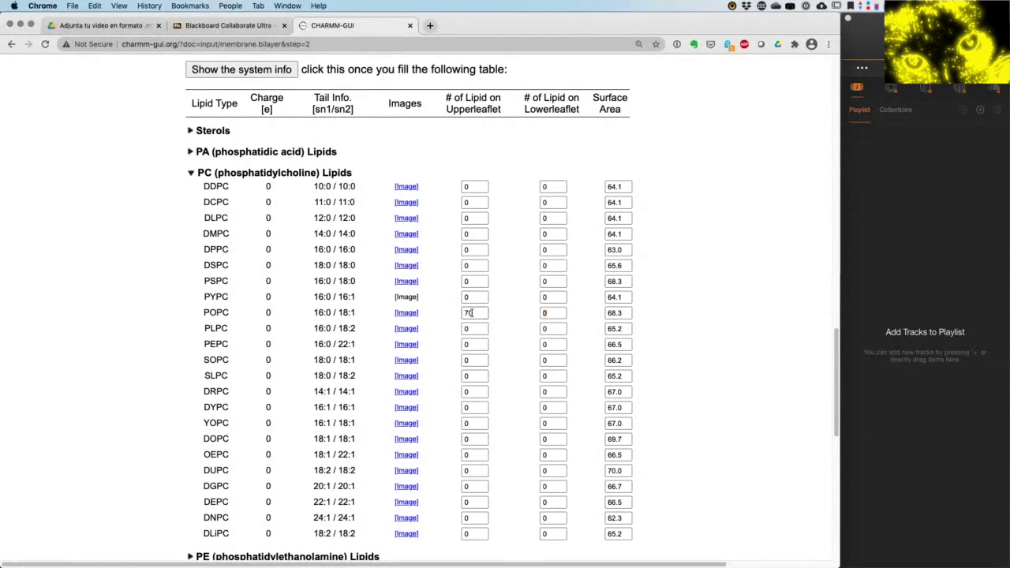
key("Right")
type("70")
key("Tab")
- Expand the PE (phosphatidylethanolamine) lipids group and set the number of POPE lipids to 70 on both leaflets
scroll(476, 323, "down", 1)
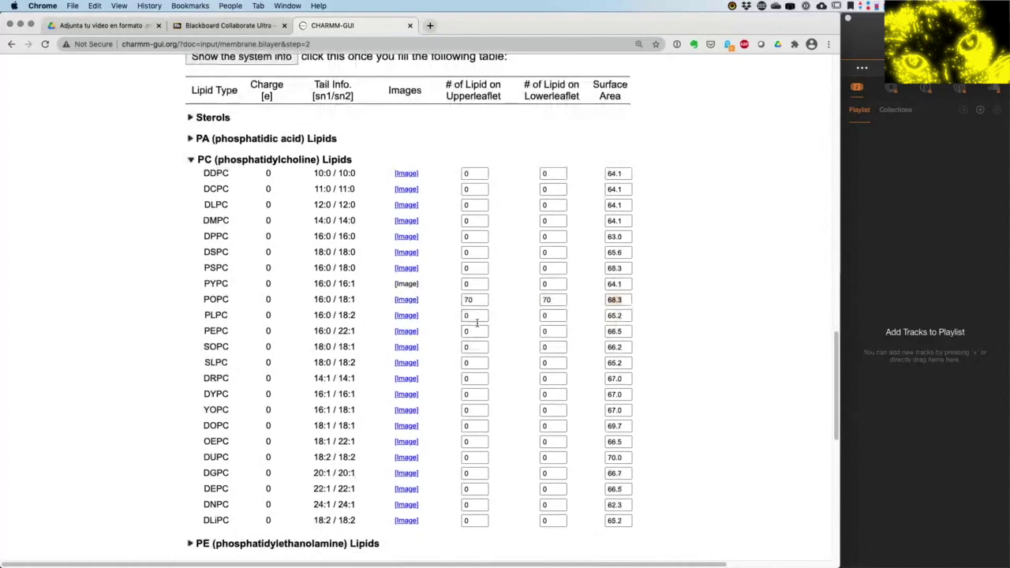
scroll(477, 323, "down", 5)
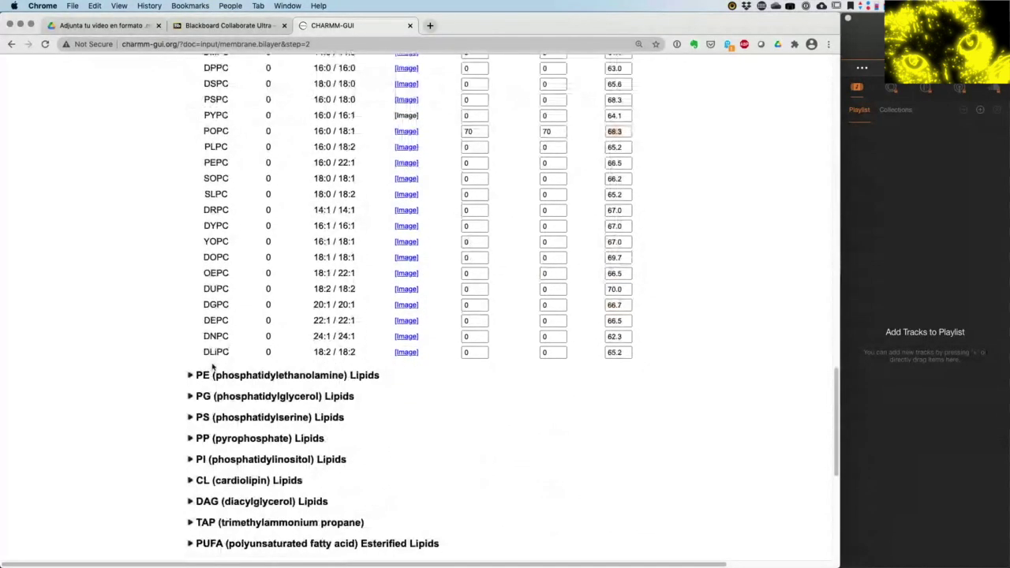
left_click(190, 375)
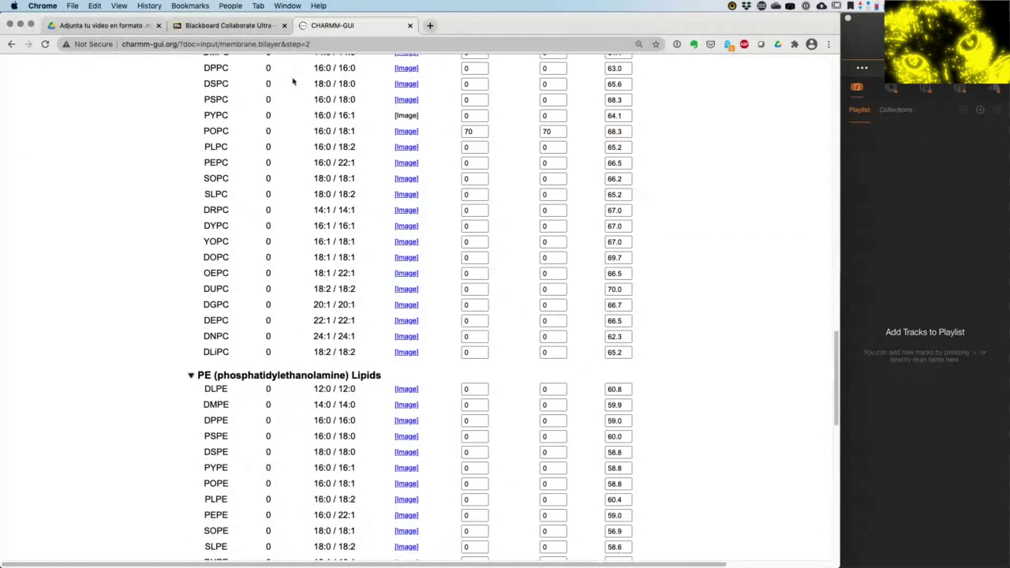
scroll(312, 304, "down", 2)
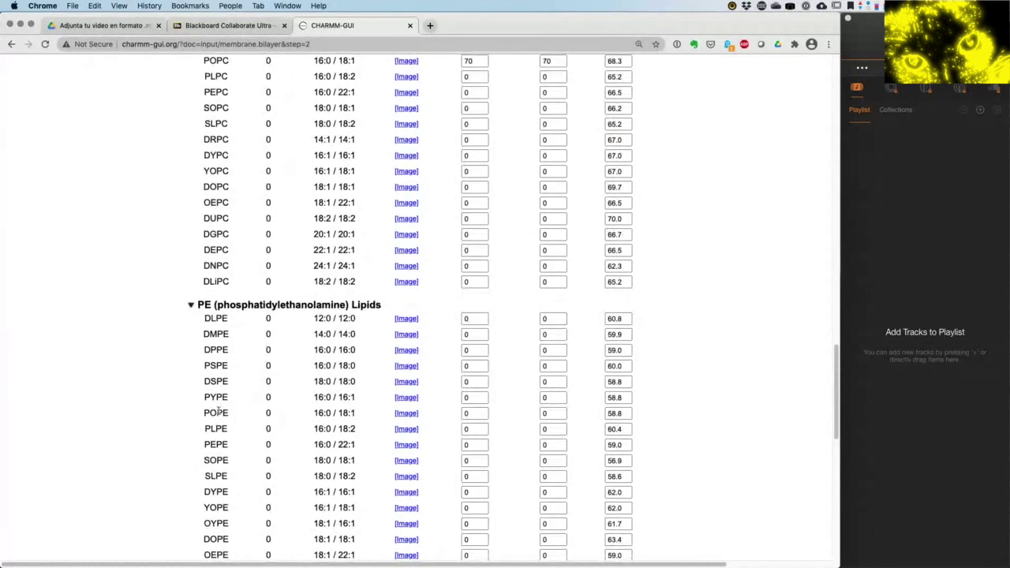
double_click(465, 413)
type("70")
scroll(465, 412, "down", 2)
scroll(465, 412, "down", 7)
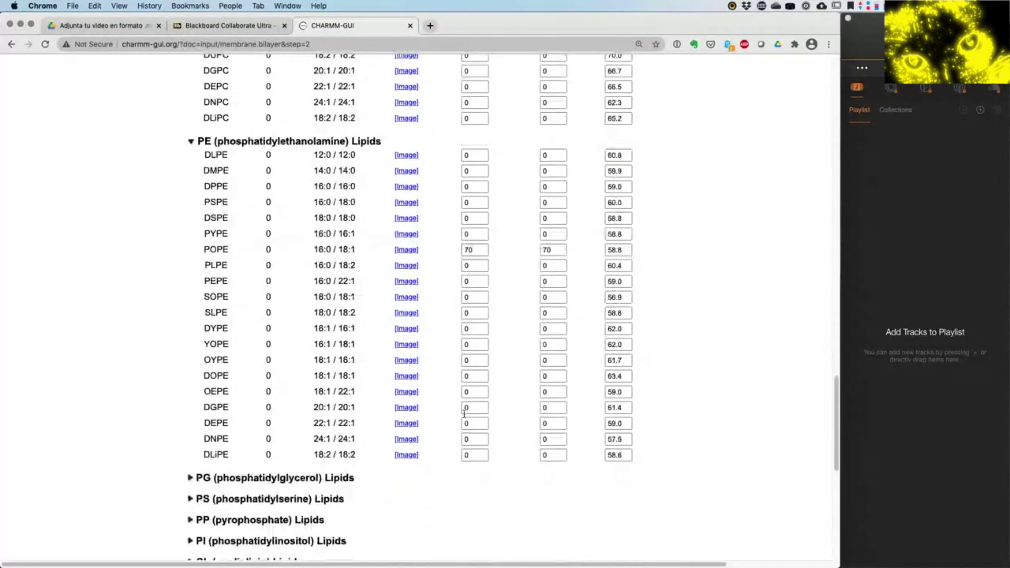
scroll(464, 414, "down", 9)
- Show the system info for the entered lipid numbers and examine the calculated XY system size and the note on leaflet balance
scroll(465, 416, "up", 20)
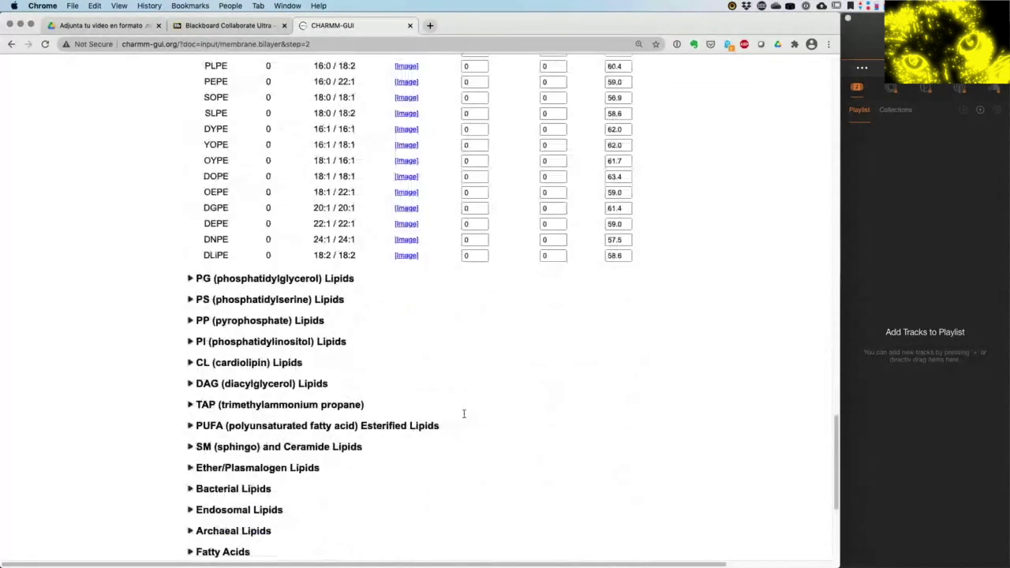
scroll(465, 418, "up", 1)
scroll(465, 418, "down", 6)
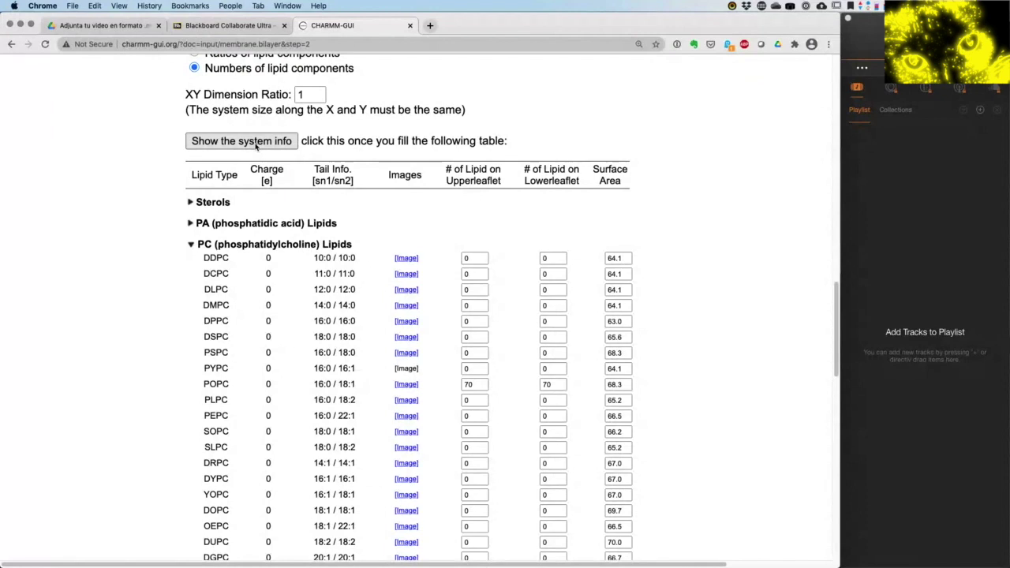
left_click(256, 146)
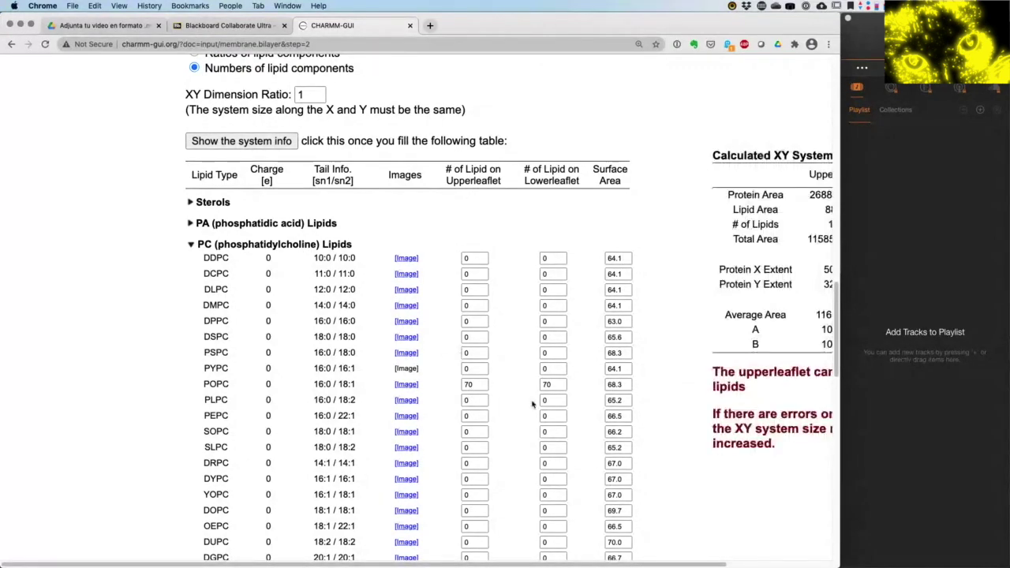
scroll(534, 403, "right", 3)
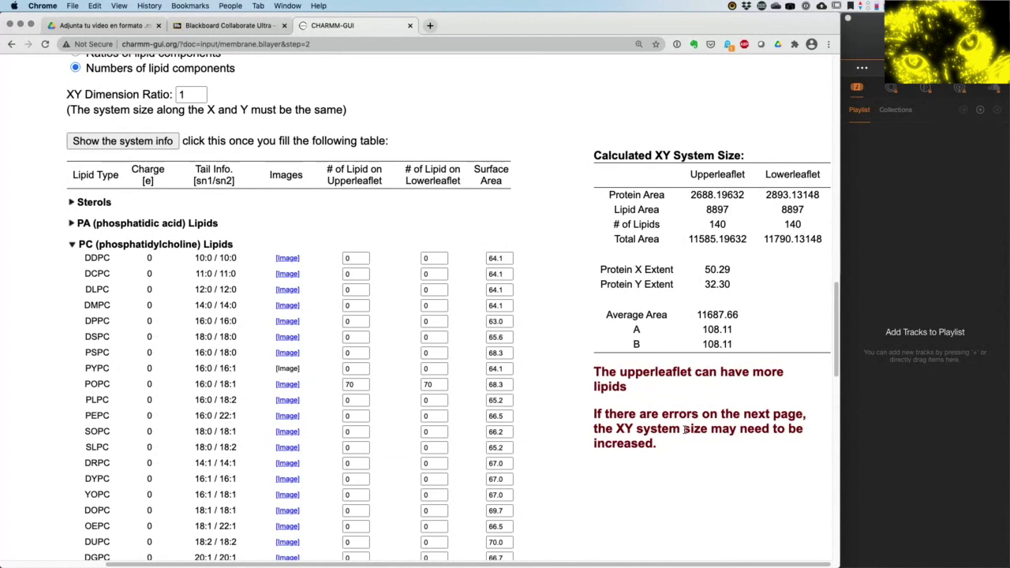
left_click_drag(693, 376, 616, 374)
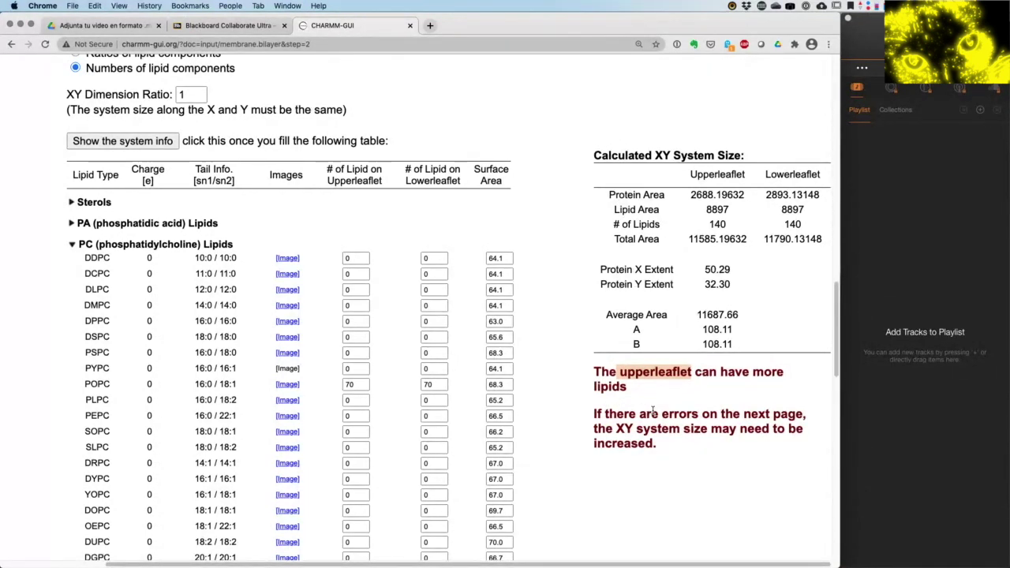
- Set the number of POPC lipids to 75 on both leaflets and recalculate the system info
scroll(653, 410, "down", 5)
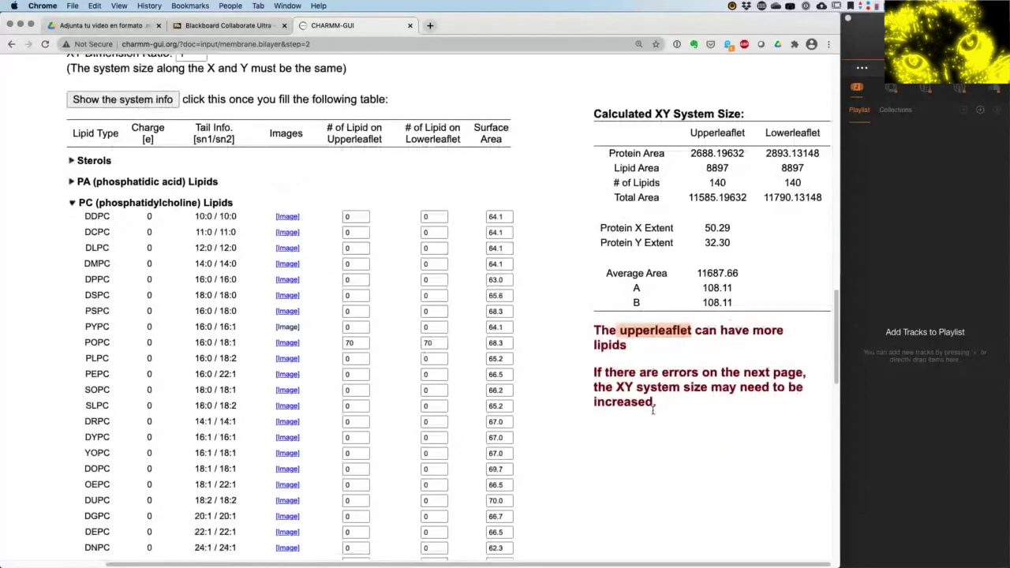
scroll(653, 413, "up", 3)
double_click(353, 280)
type("75")
left_click(438, 278)
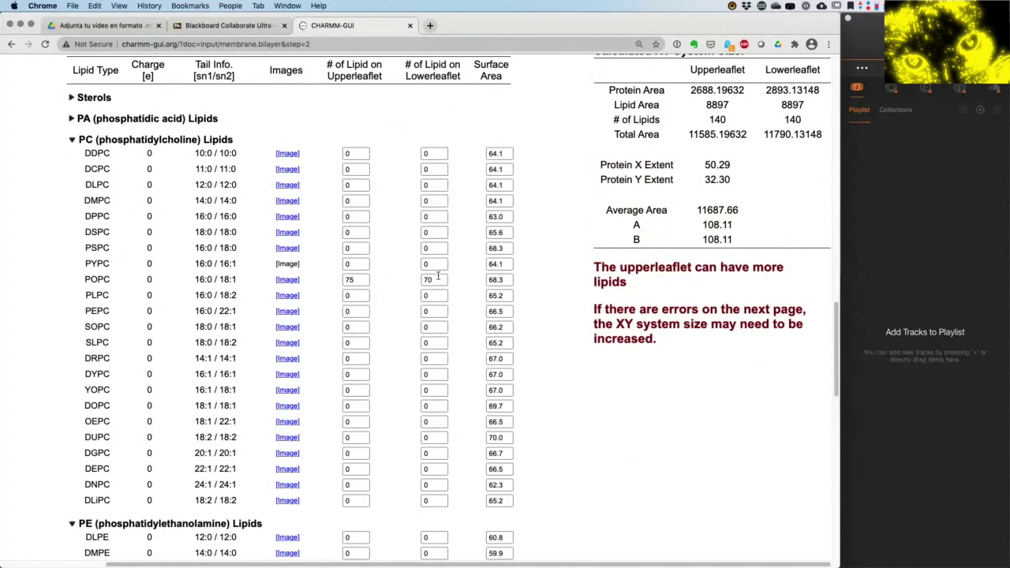
key("Tab")
scroll(316, 237, "up", 3)
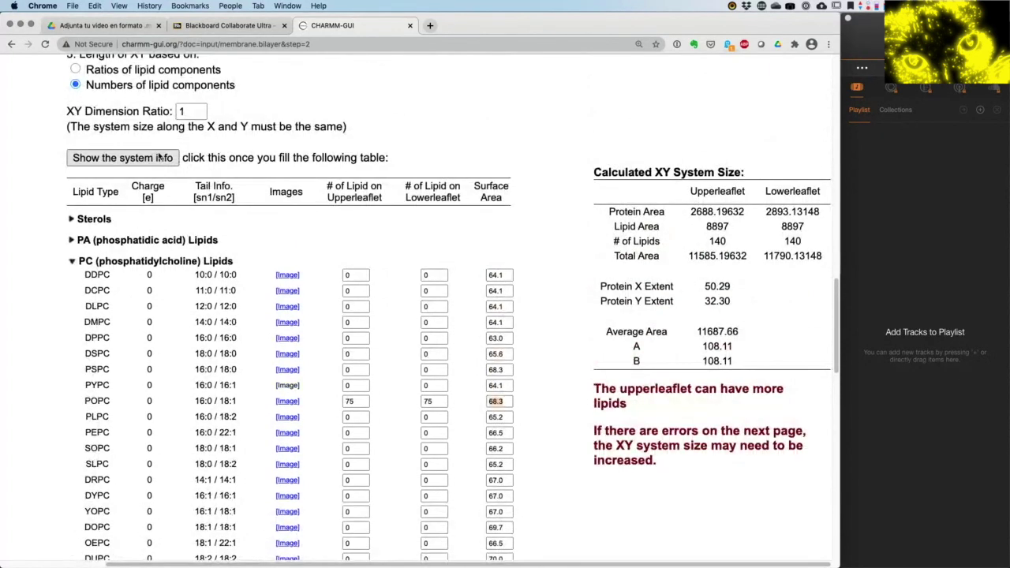
left_click(161, 157)
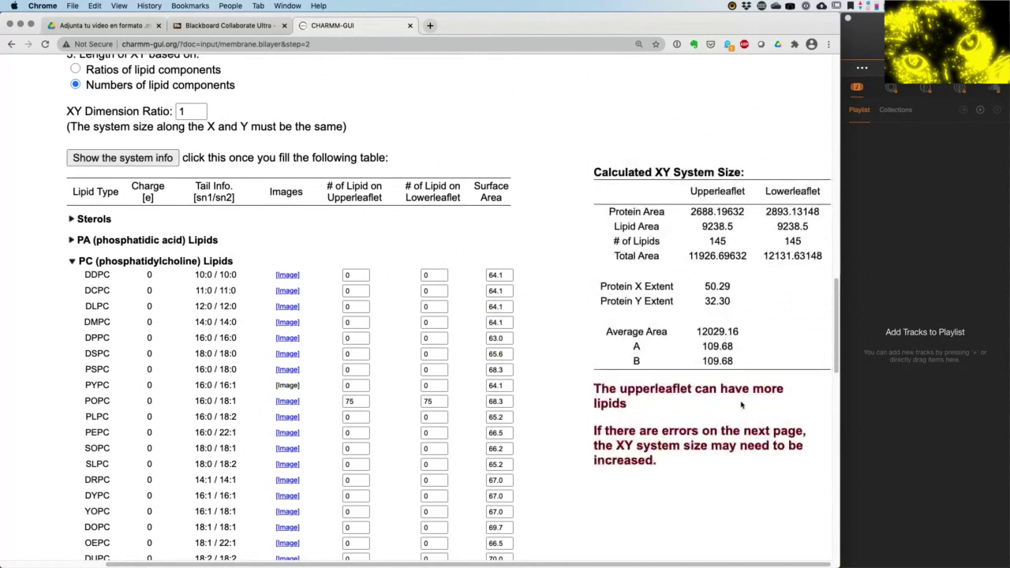
- Set the number of POPC lipids to 78 on both leaflets and recalculate the system info
scroll(647, 439, "down", 3)
left_click(357, 300)
key("BackSpace")
type("8")
left_click(437, 298)
key("BackSpace")
type("8")
key("Tab")
scroll(408, 205, "up", 1)
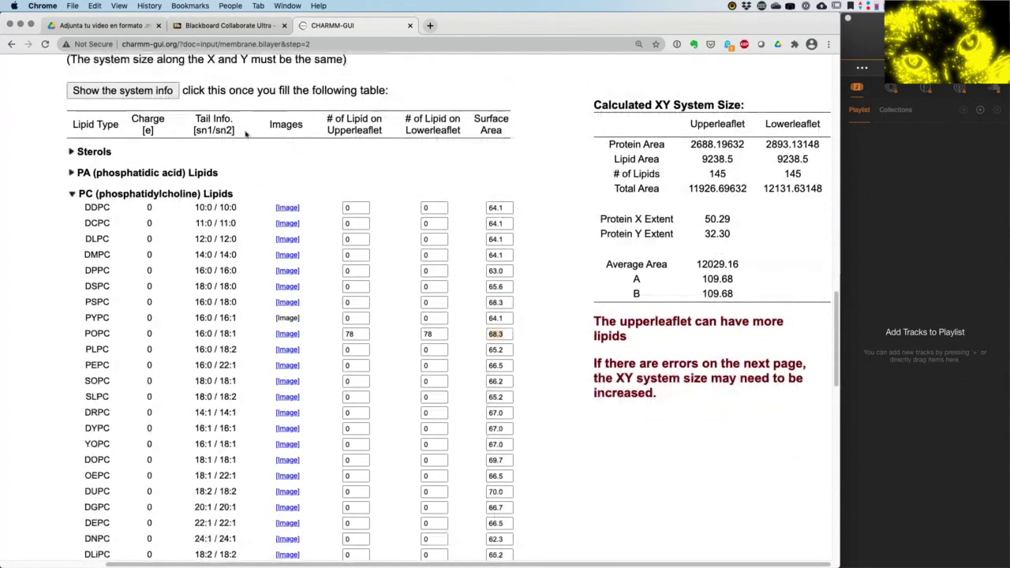
left_click(148, 93)
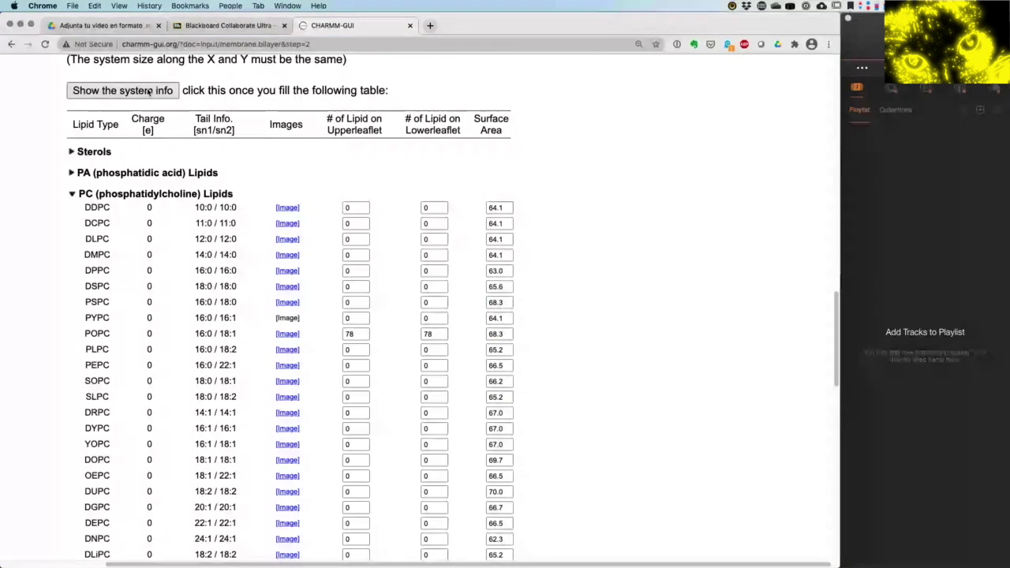
- Set the number of POPC lipids to 80 on both leaflets and recalculate the system info
double_click(354, 334)
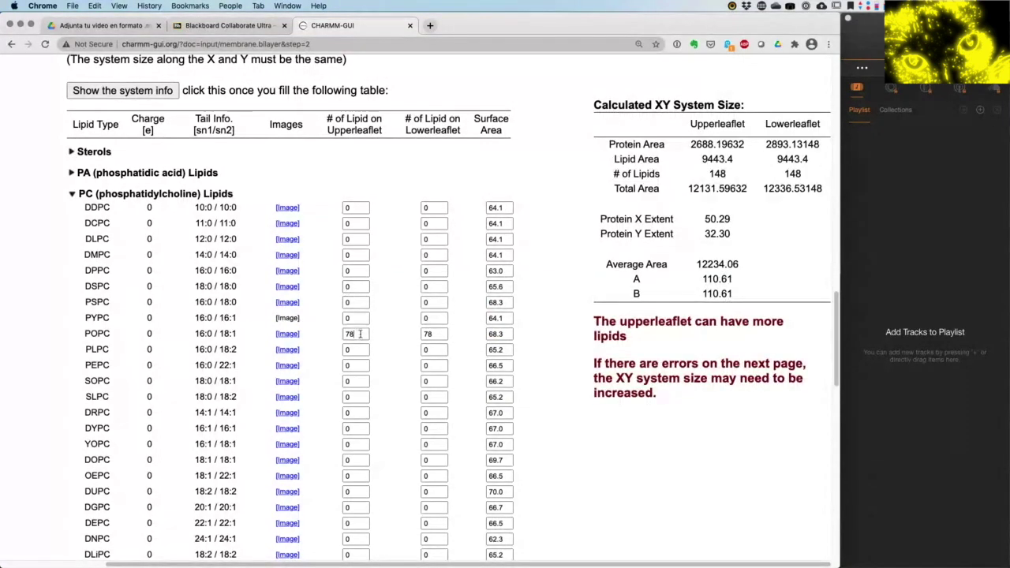
type("80")
double_click(436, 333)
type("8")
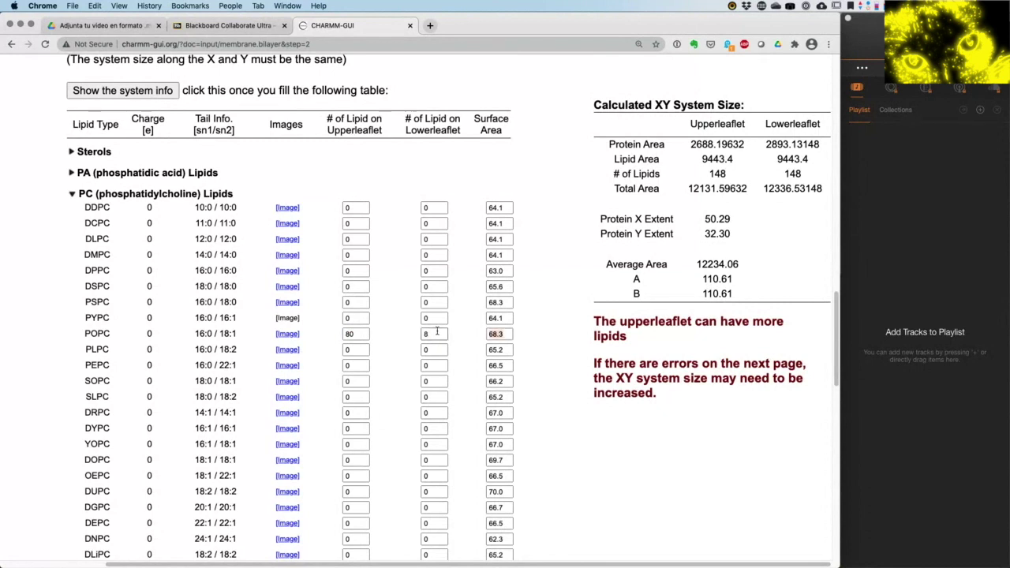
type("0")
key("Tab")
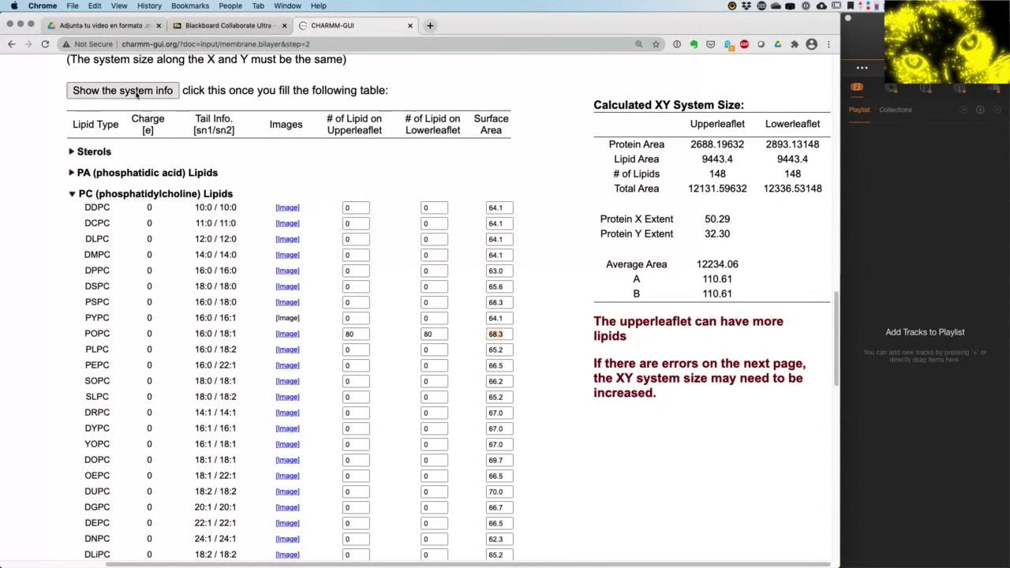
left_click(136, 94)
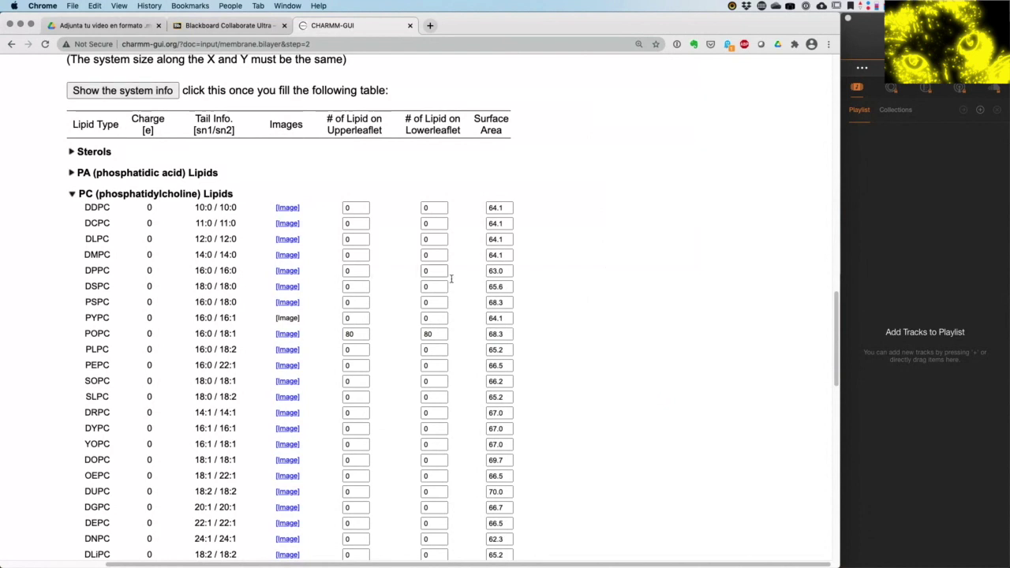
- Set the number of POPC lipids to 85 on both leaflets and recalculate the system info
left_click(363, 333)
key("BackSpace")
type("5")
left_click(435, 335)
key("BackSpace")
type("5")
key("Tab")
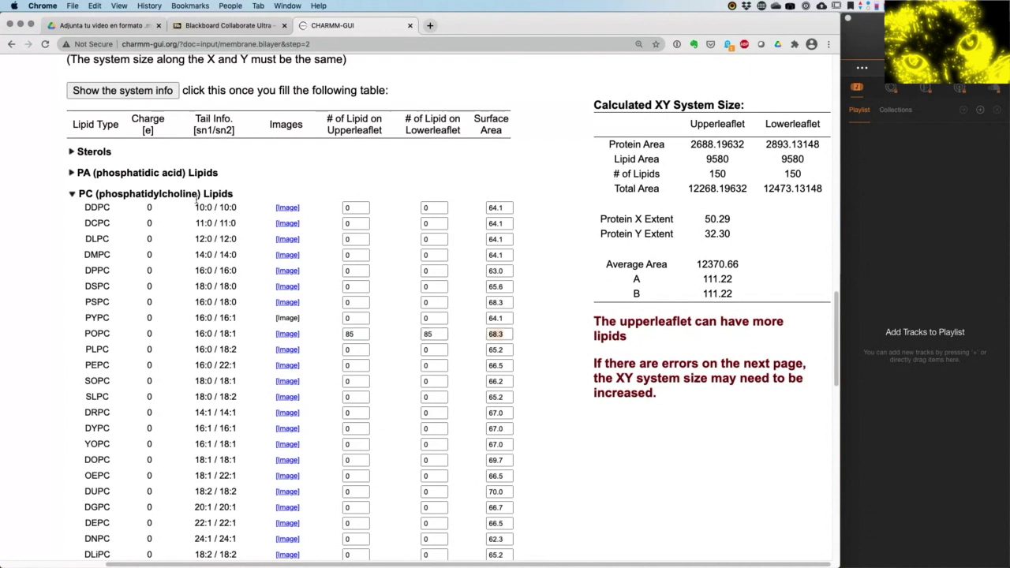
left_click(150, 91)
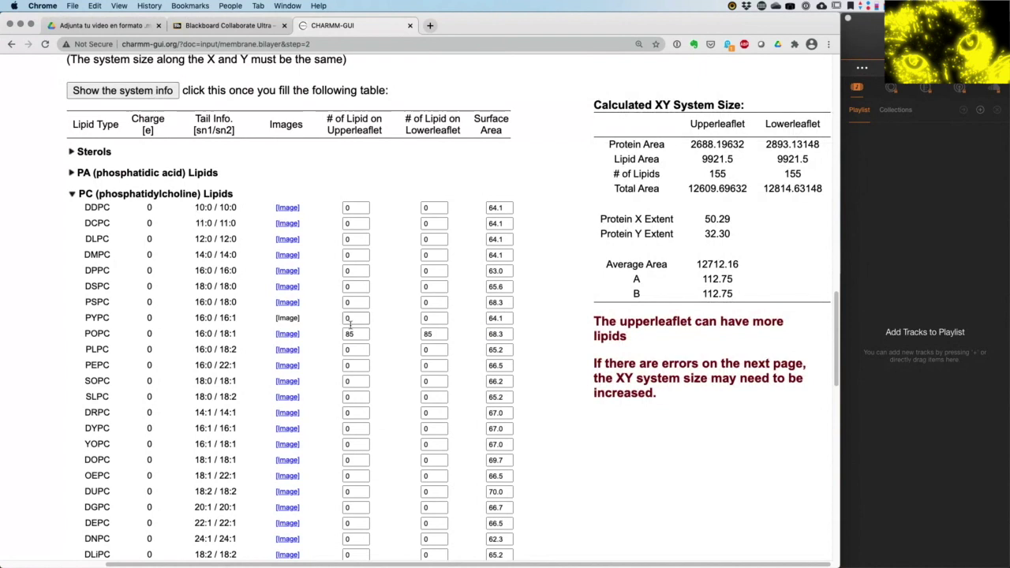
- Set the number of POPC lipids to 90 on the upper leaflet and 70 on the lower leaflet
left_click_drag(356, 332, 334, 337)
type("90")
key("Tab")
scroll(334, 337, "down", 4)
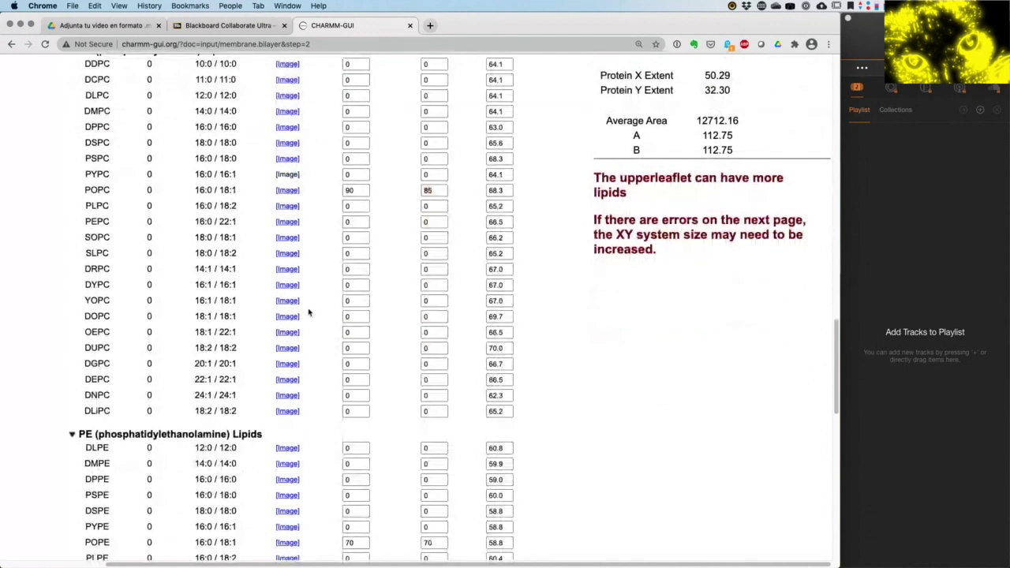
type("70")
scroll(308, 313, "up", 3)
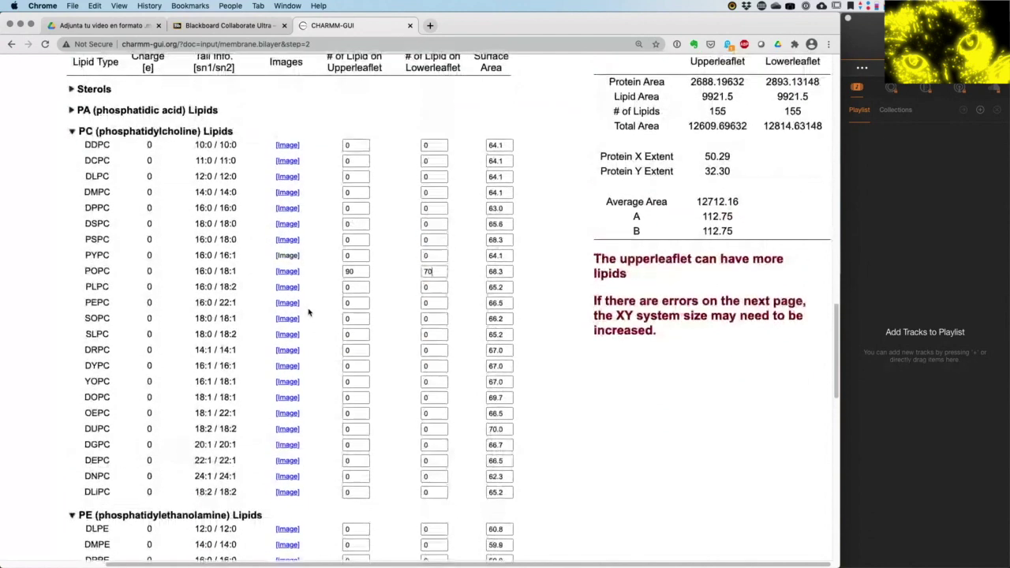
- Set the number of POPC lipids on the upper leaflet to 80 and recalculate the system info
left_click(358, 286)
key("BackSpace")
key("BackSpace")
type("80")
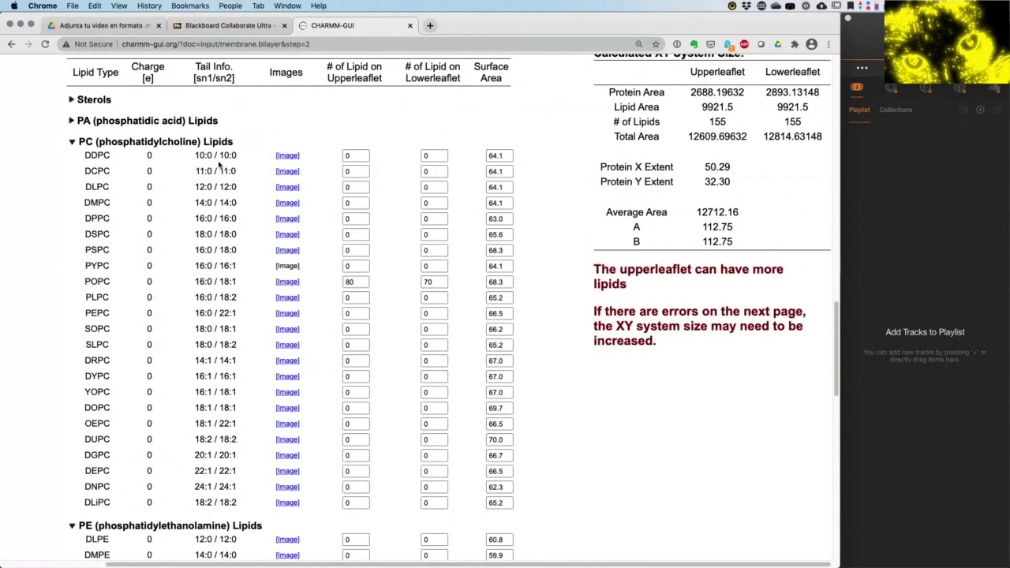
scroll(217, 162, "up", 2)
left_click(370, 315)
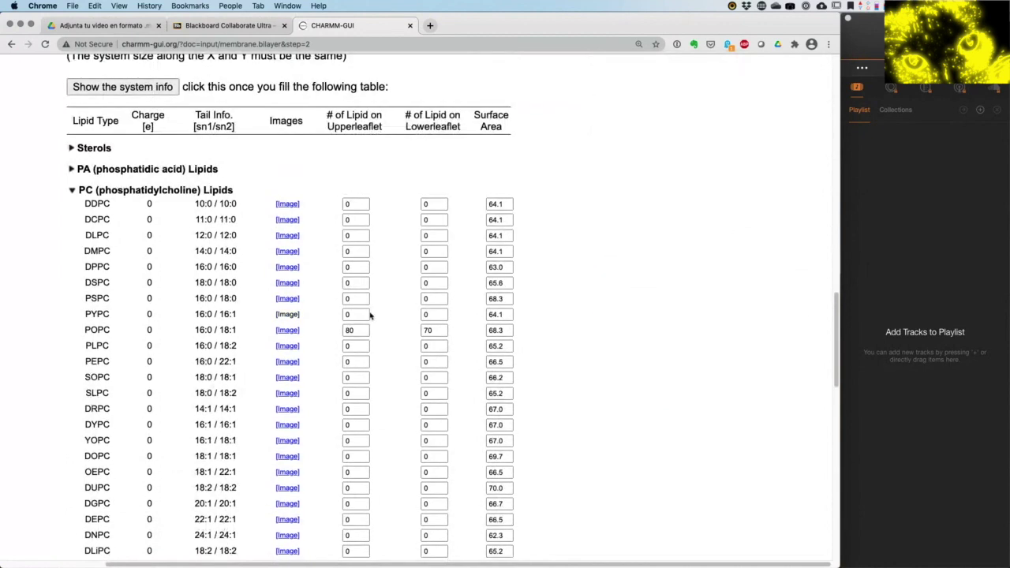
- Set the number of POPC lipids on the lower leaflet to 75 and recalculate the system info
left_click(433, 330)
key("BackSpace")
type("5")
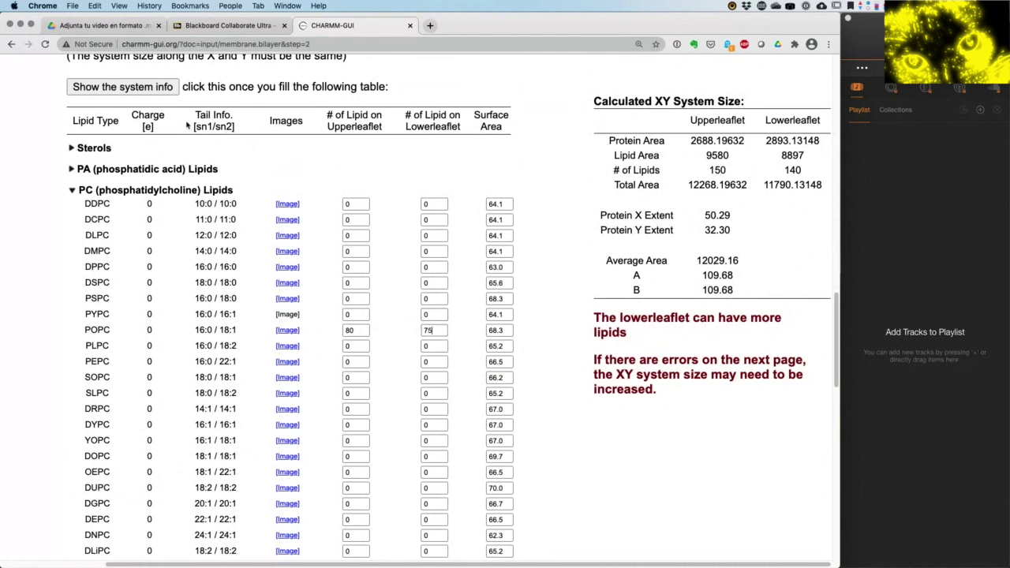
left_click(148, 94)
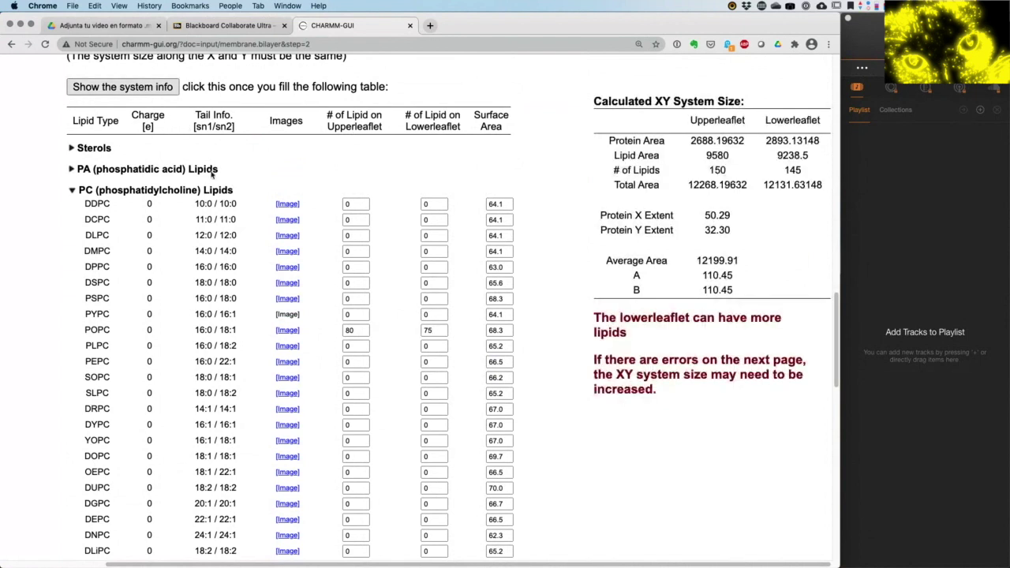
- Set the number of POPC lipids on the lower leaflet to 77 and recalculate the system info
left_click(438, 331)
key("BackSpace")
type("7")
key("Tab")
left_click(147, 89)
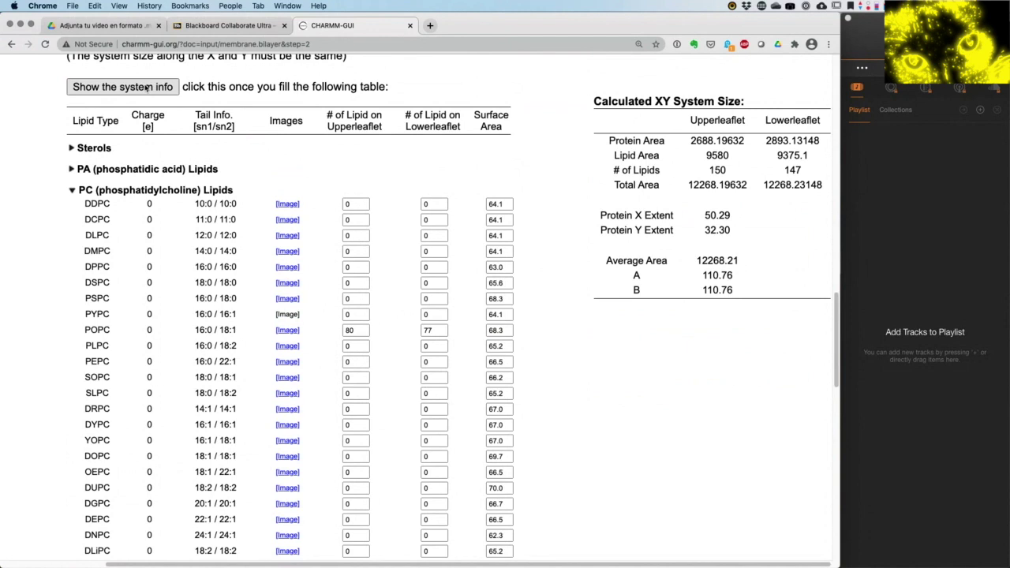
- Review the calculated XY system size, the remaining lipid groups and the surface area note at the end of the page
scroll(681, 291, "up", 2)
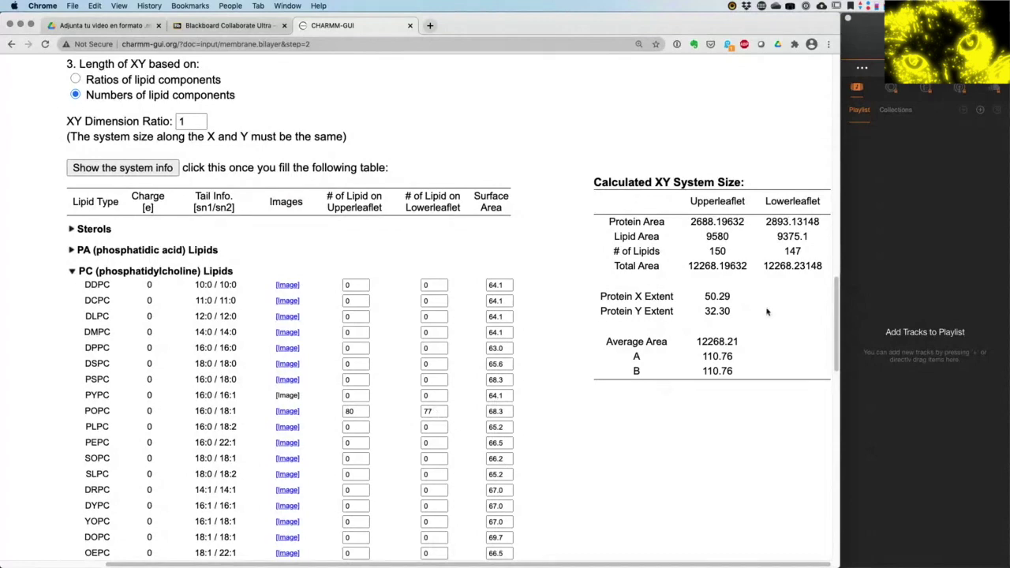
scroll(742, 326, "down", 3)
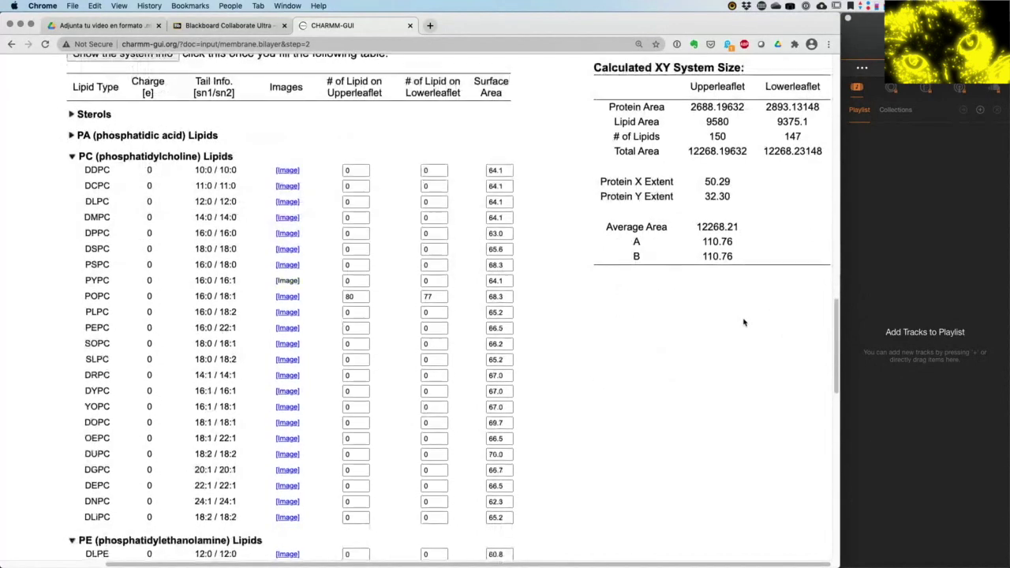
scroll(744, 323, "down", 20)
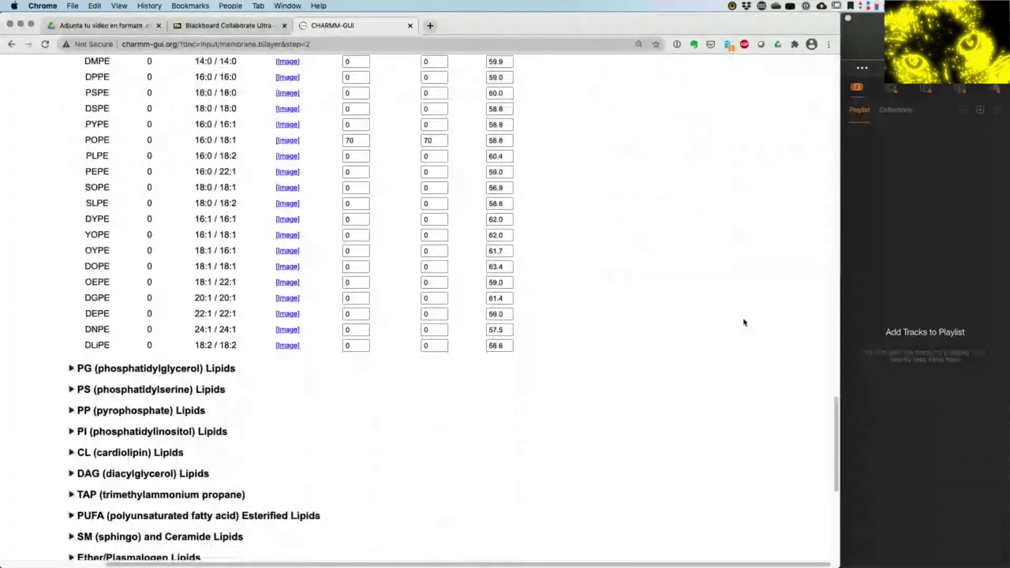
scroll(743, 322, "right", 1)
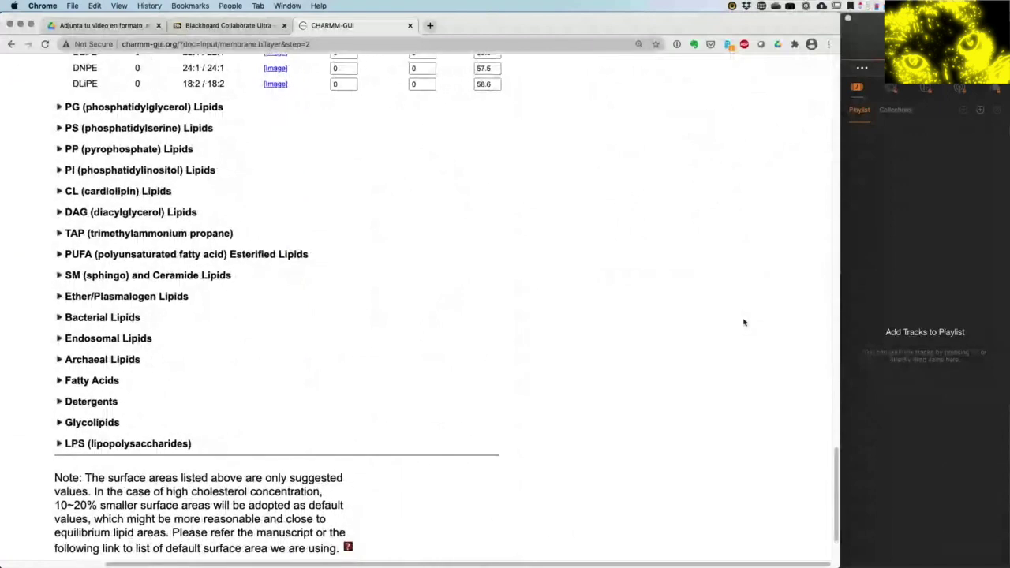
scroll(744, 322, "down", 2)
scroll(744, 322, "left", 1)
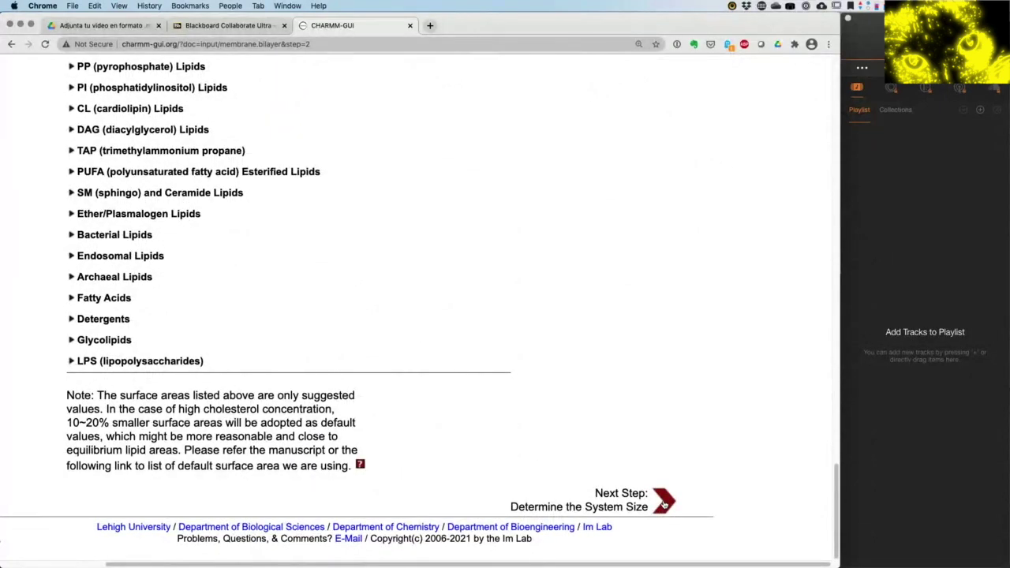
scroll(420, 370, "left", 3)
scroll(420, 370, "up", 1)
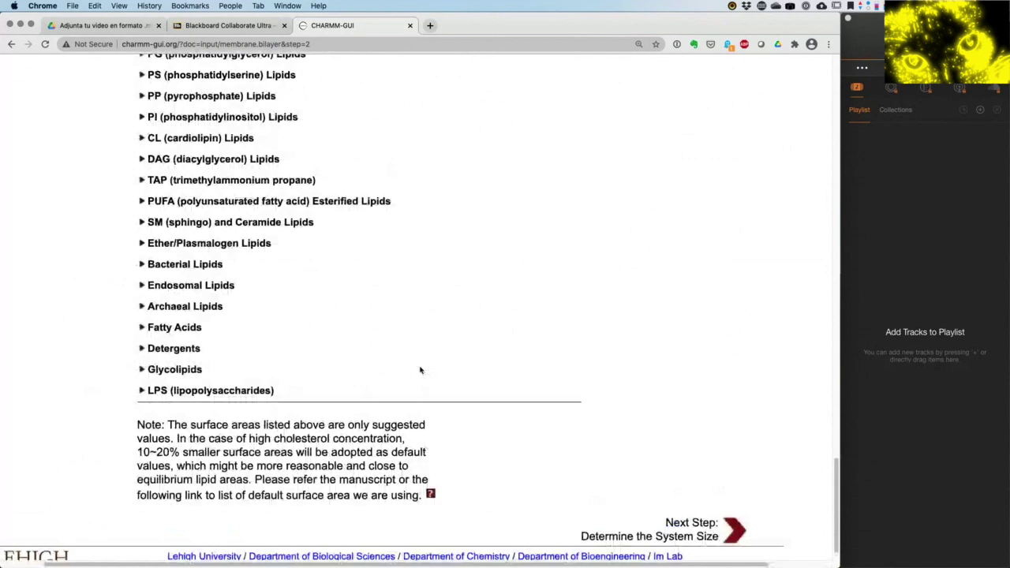
- Check the cardiolipin (CL) lipid list, leave its amounts unchanged, and proceed to determine the system size
scroll(420, 370, "up", 2)
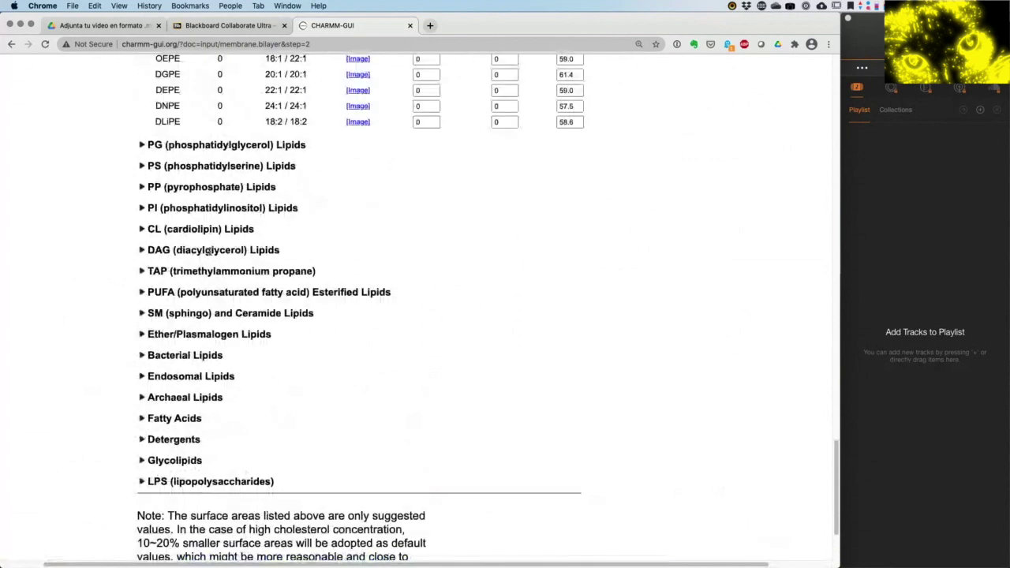
left_click(142, 229)
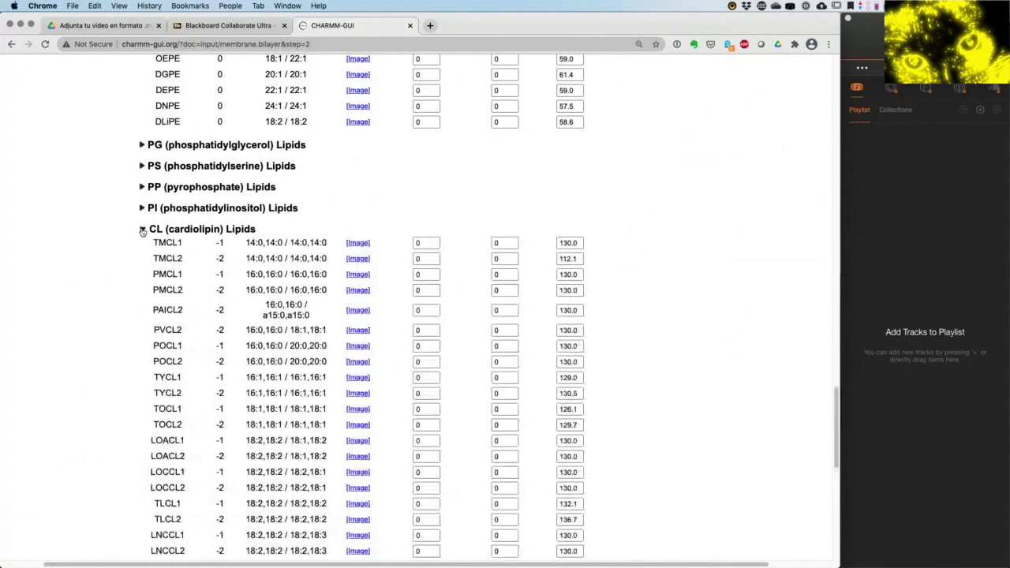
left_click(142, 230)
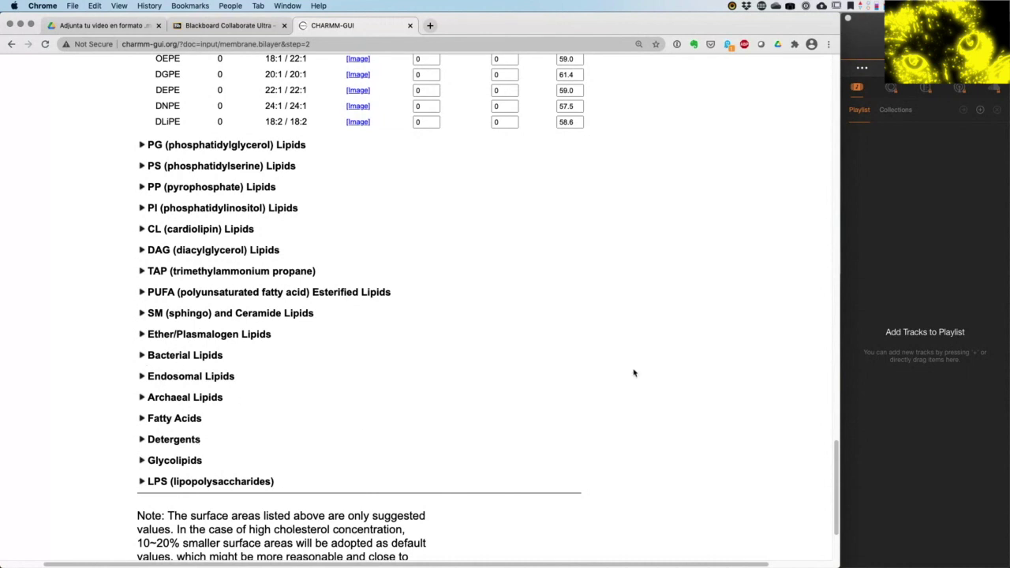
scroll(633, 372, "down", 3)
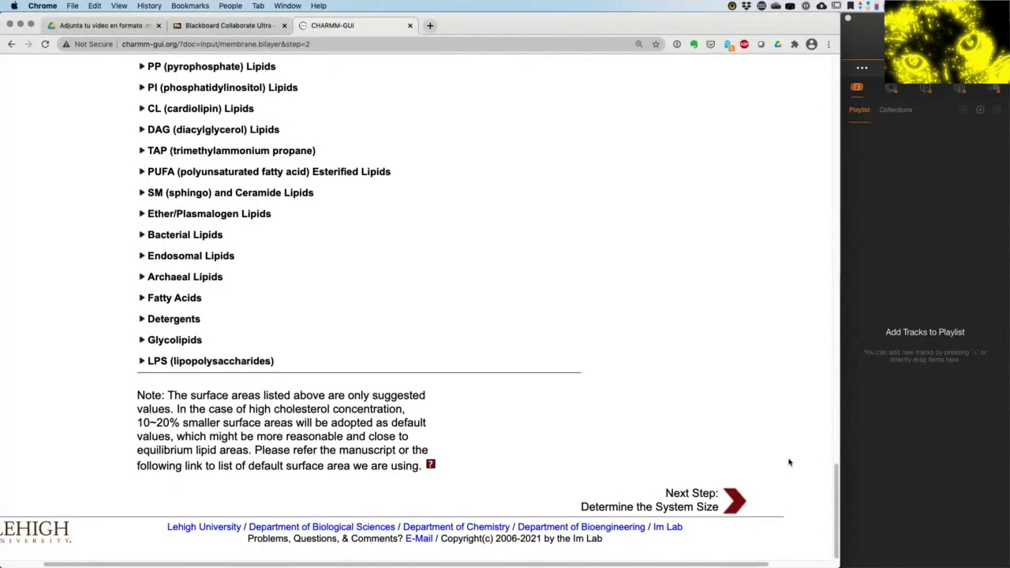
left_click(734, 503)
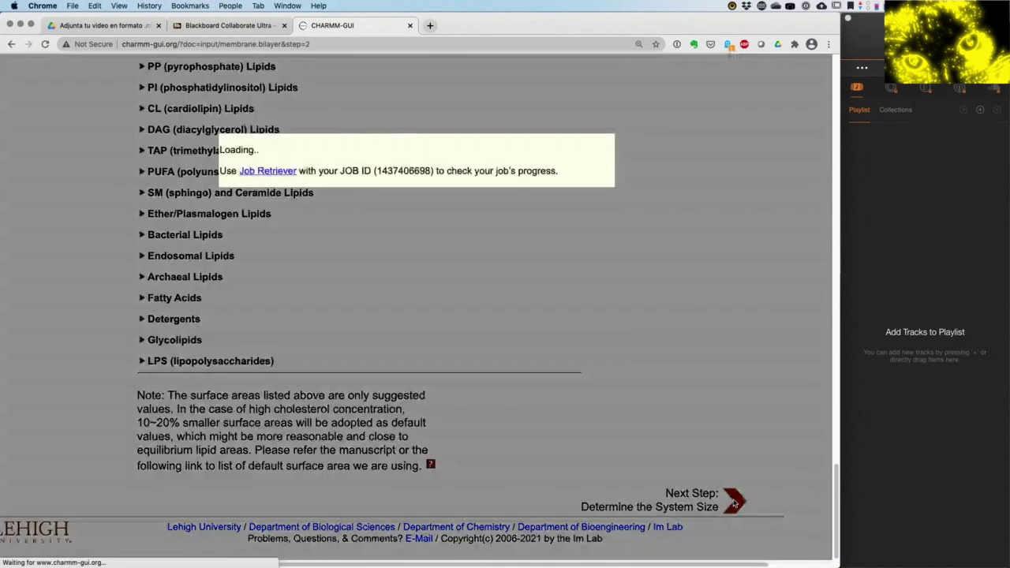
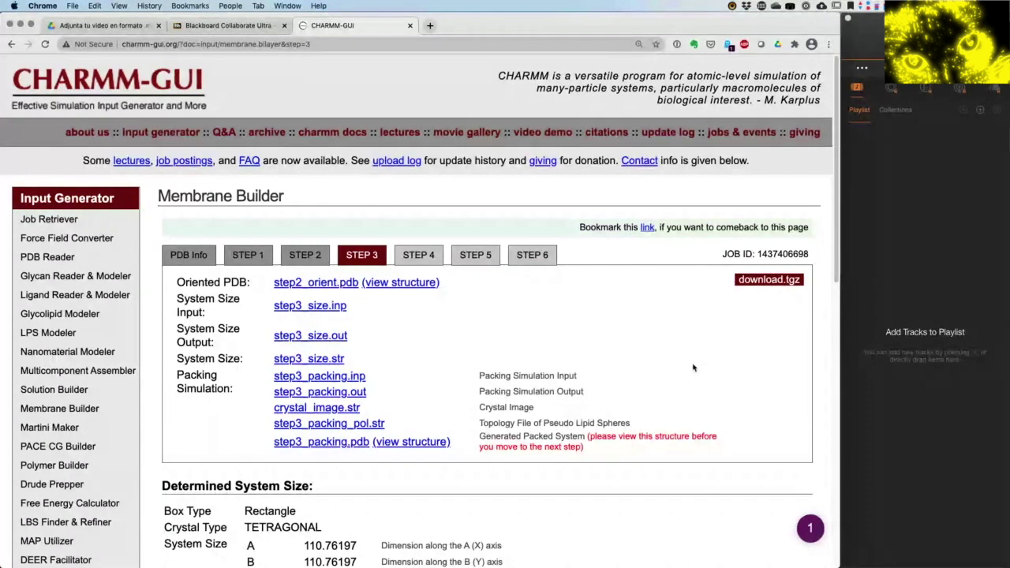
- Download the generated packed system file step3_packing.pdb and close the blank download window
scroll(506, 316, "down", 3)
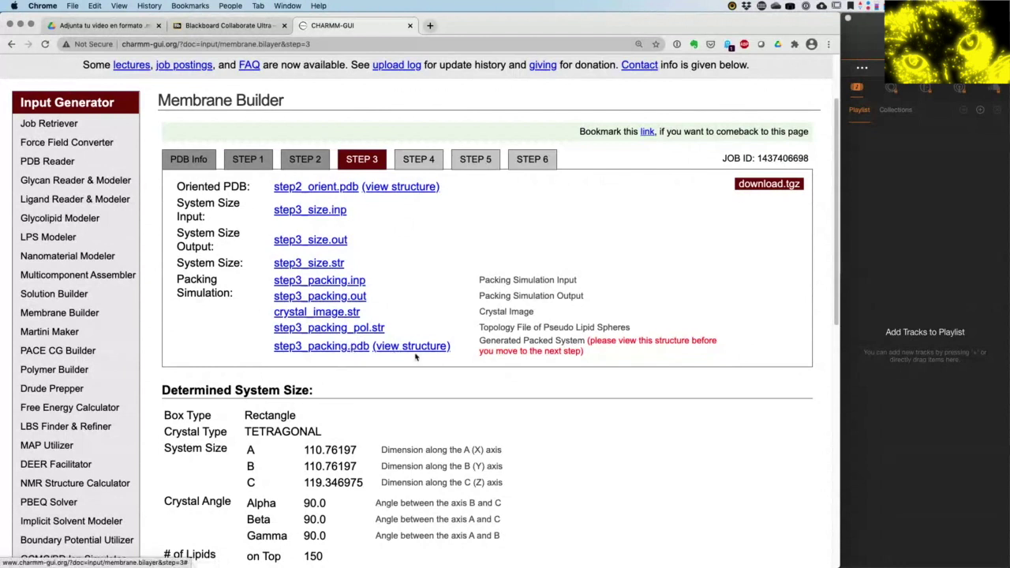
left_click(357, 347)
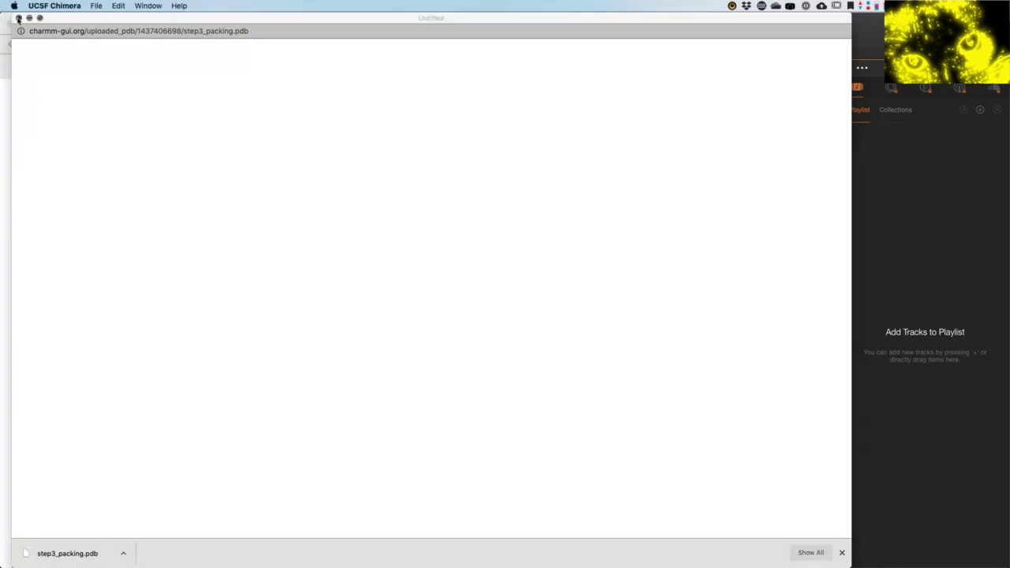
left_click(18, 17)
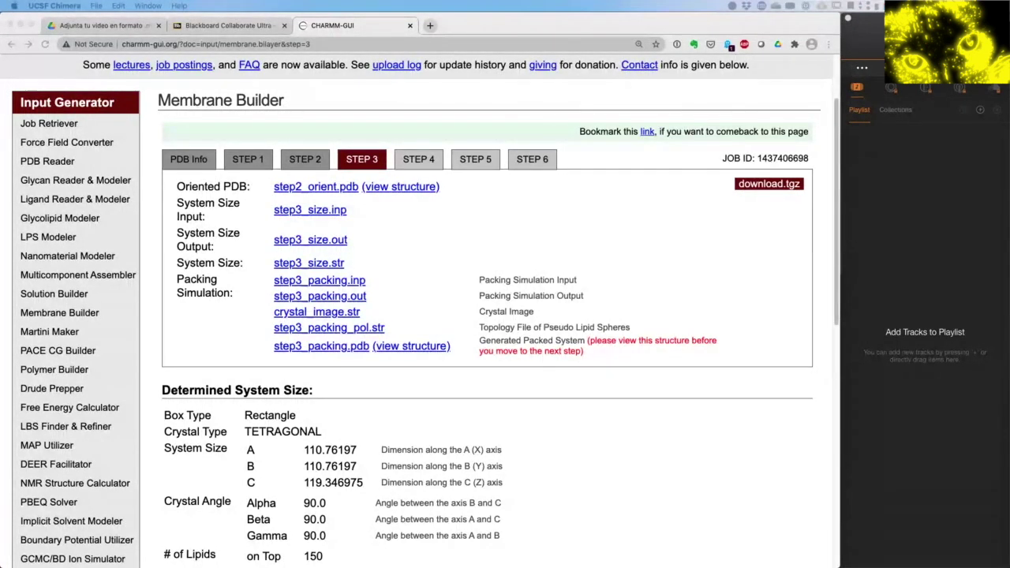
- Switch to UCSF Chimera, open step3_packing.pdb to inspect the packed system, and close the session
left_click_drag(427, 425, 462, 85)
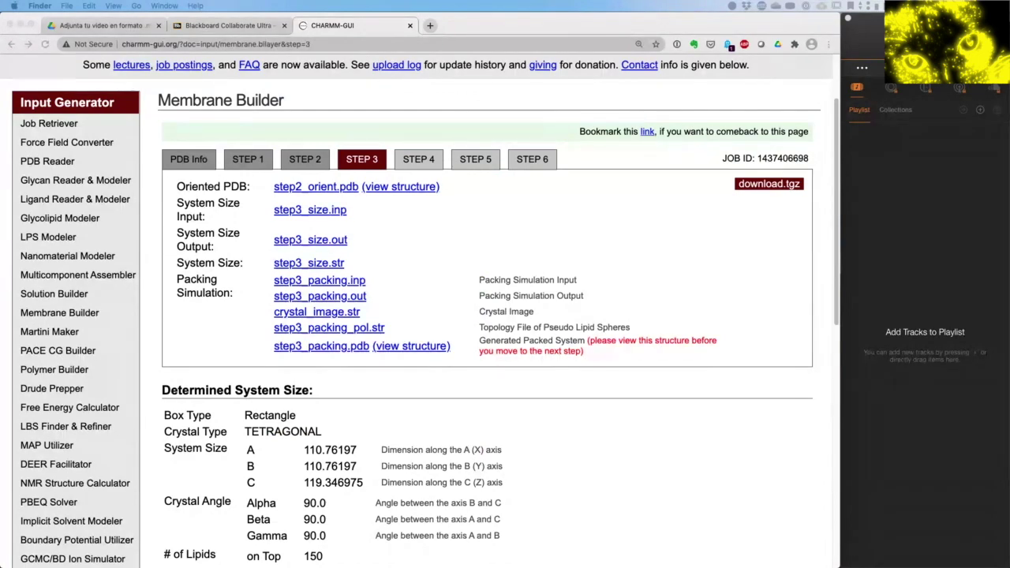
key("ctrl+Up")
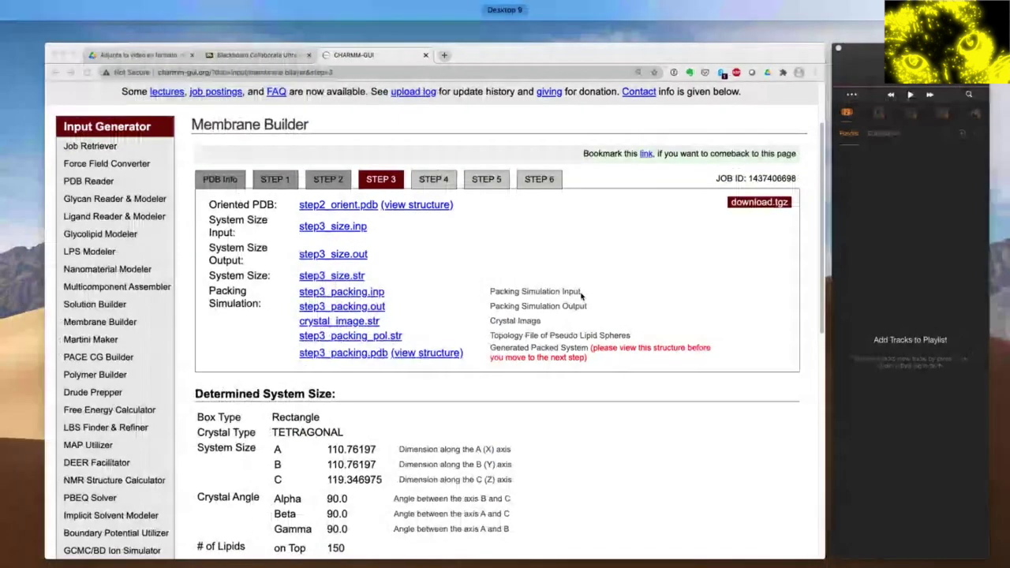
left_click(581, 295)
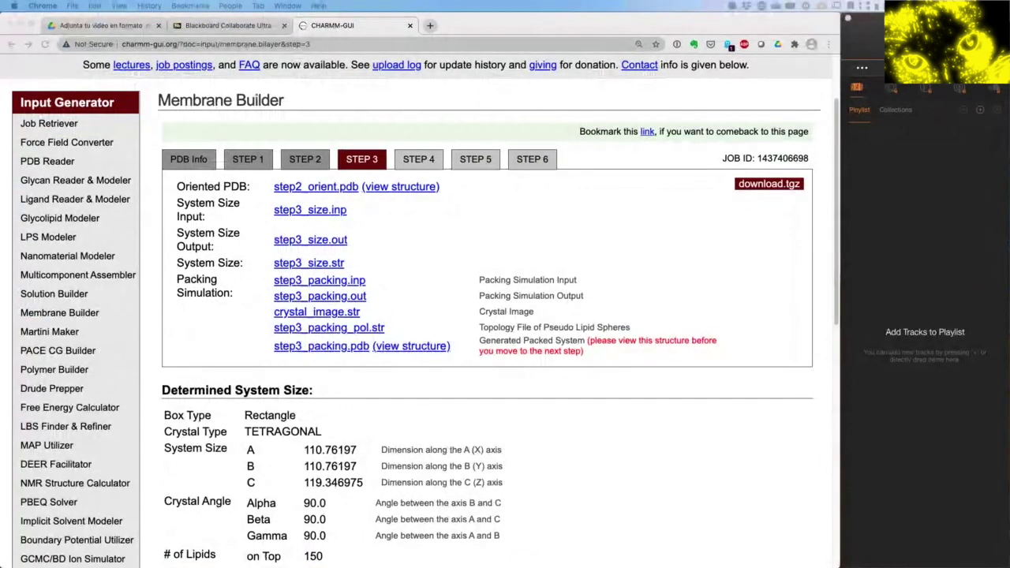
left_click_drag(607, 567, 594, 75)
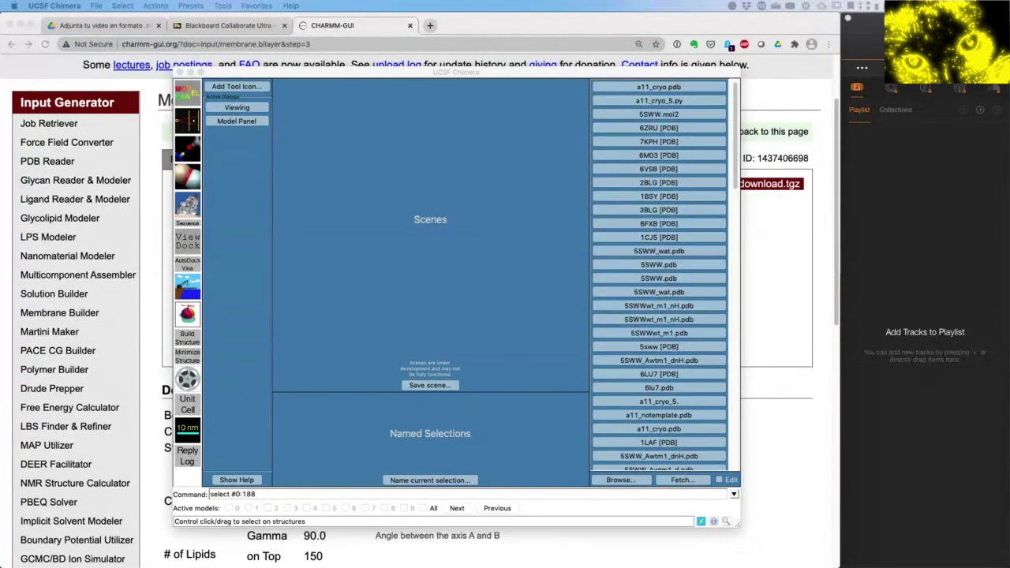
left_click(233, 494)
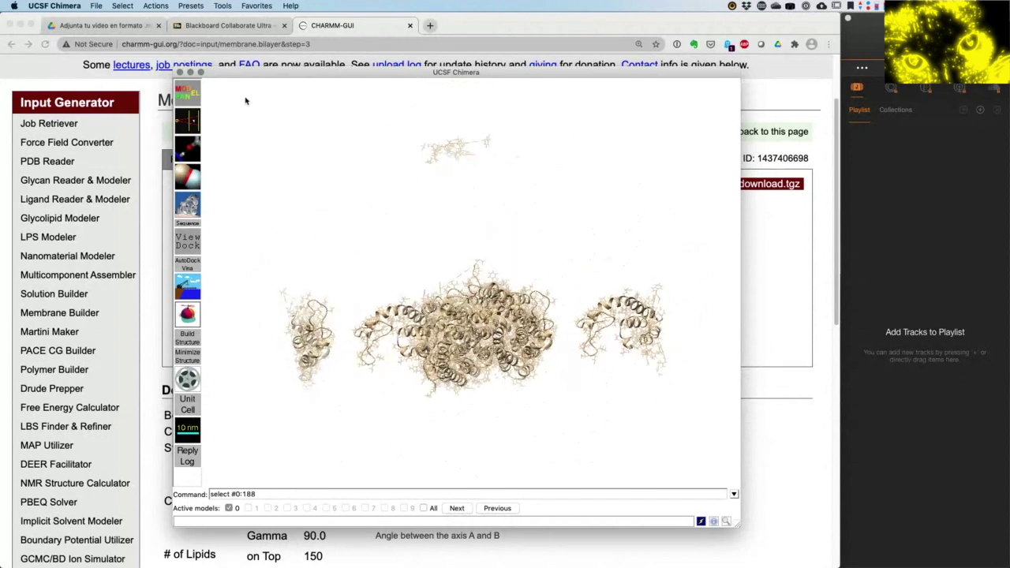
left_click(96, 7)
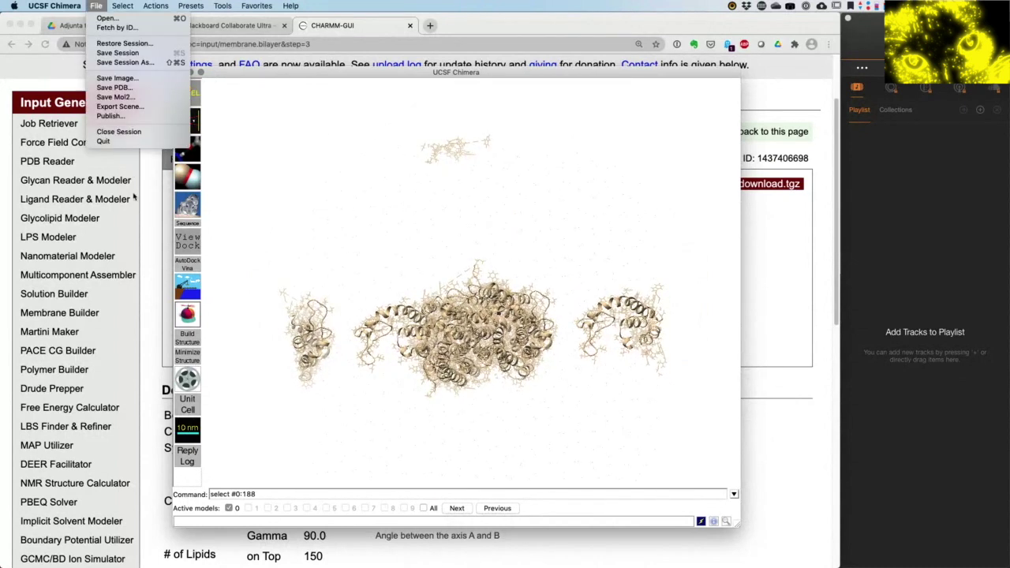
left_click(132, 133)
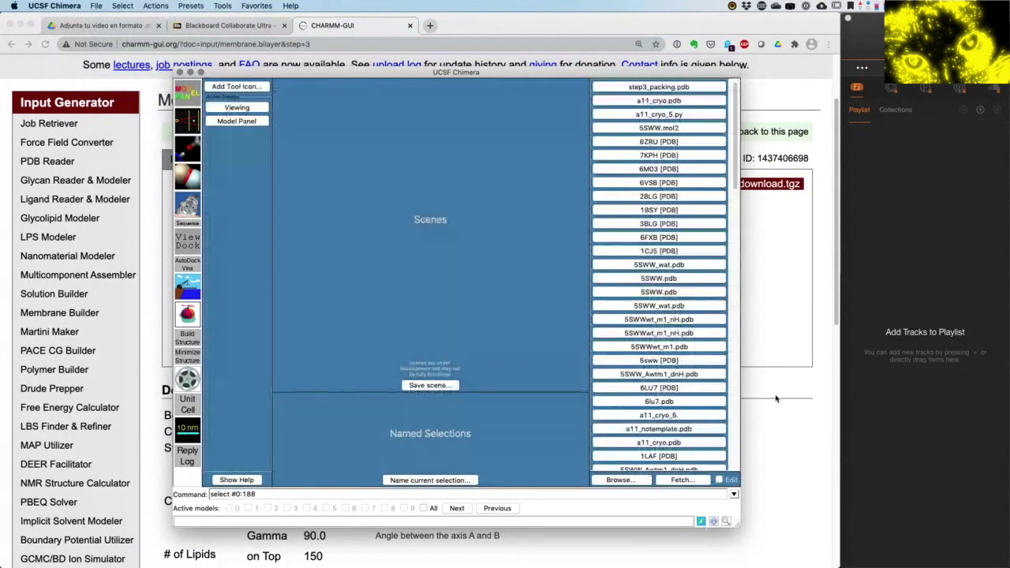
- Review the determined system size and build the components with the replacement method, 0.15 M KCl and Distance ion placing
scroll(440, 326, "down", 4)
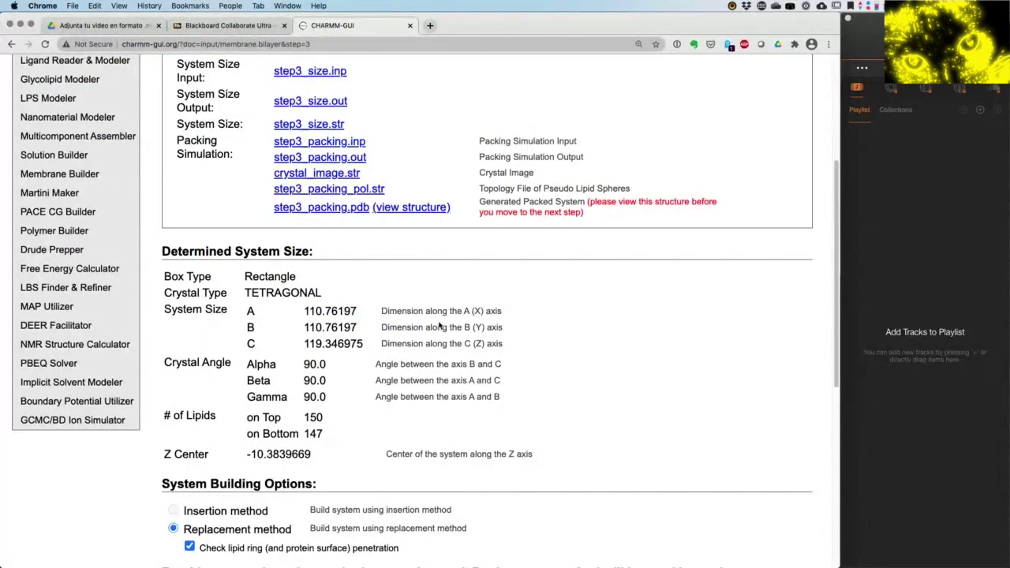
scroll(440, 326, "down", 1)
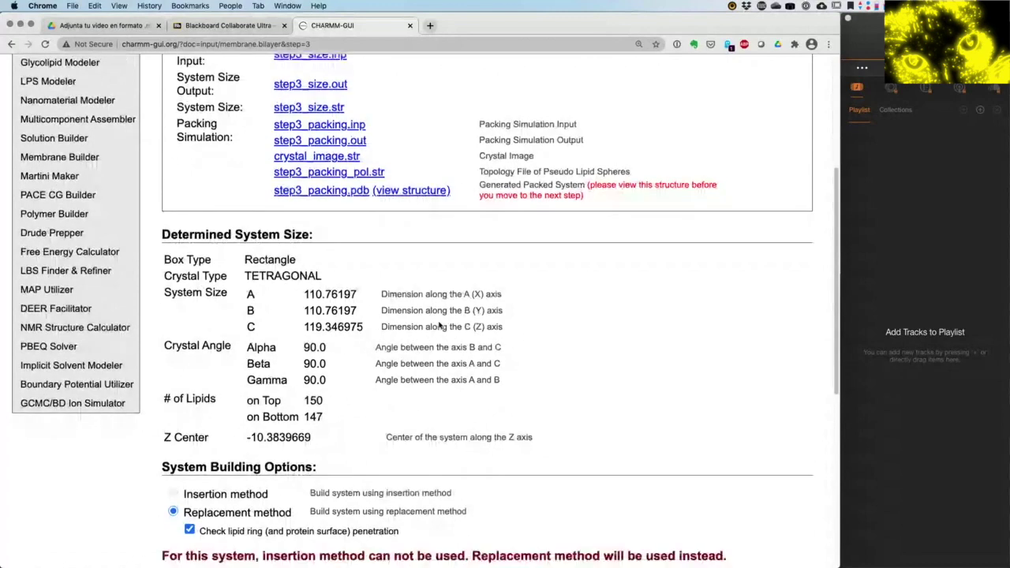
scroll(439, 326, "down", 2)
scroll(440, 326, "down", 5)
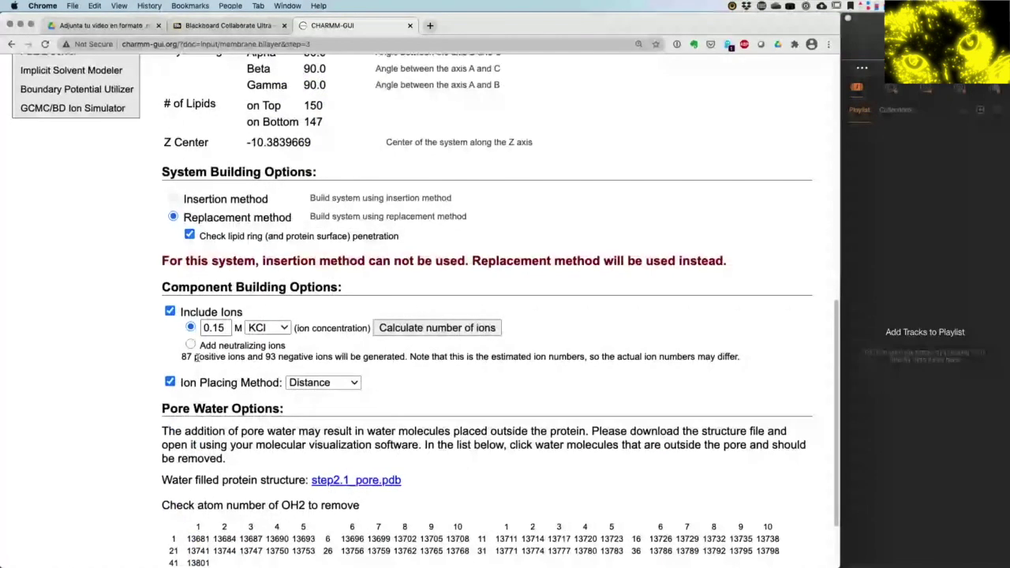
scroll(261, 355, "down", 2)
scroll(260, 355, "down", 1)
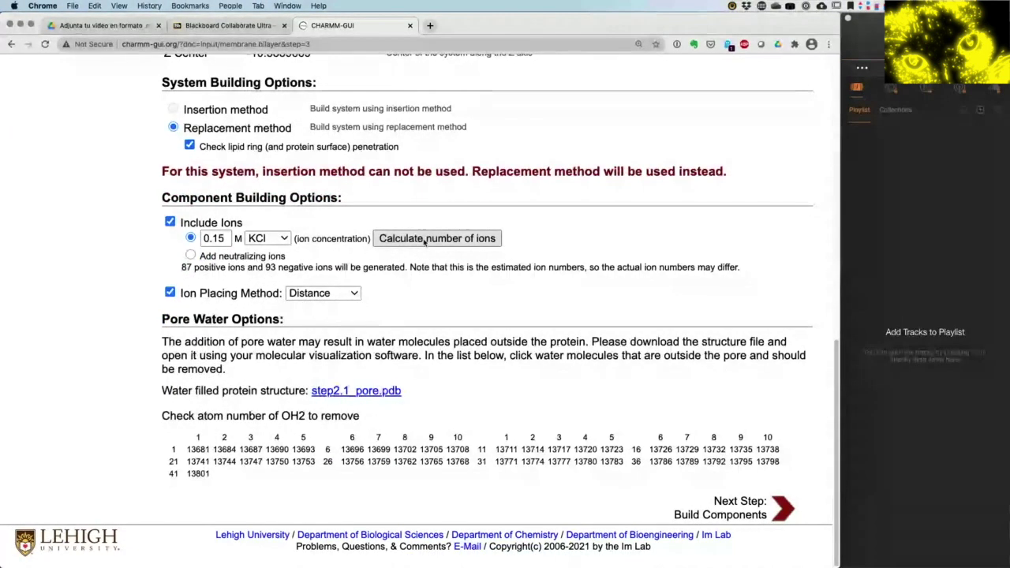
left_click(784, 509)
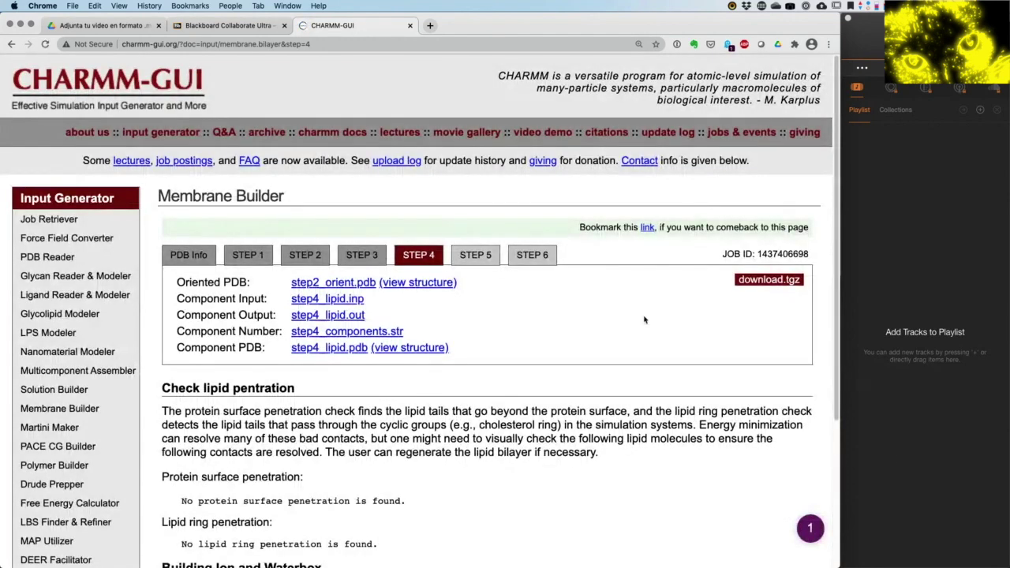
- Try to view the step4_lipid.pdb structure in the online NGL visualization, enlarge its window and close it
scroll(644, 319, "down", 3)
scroll(644, 319, "down", 2)
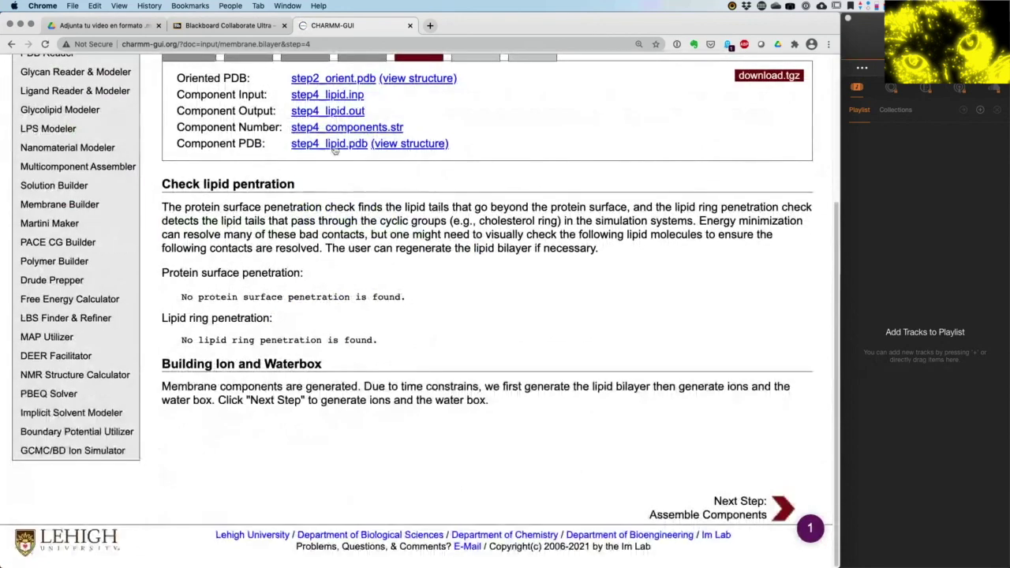
left_click(390, 144)
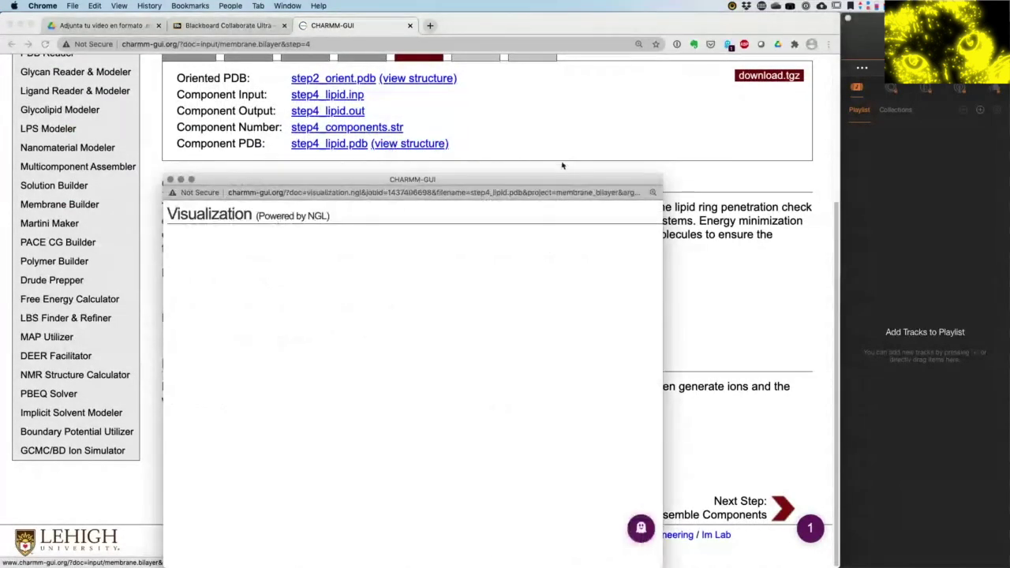
left_click_drag(544, 184, 566, 64)
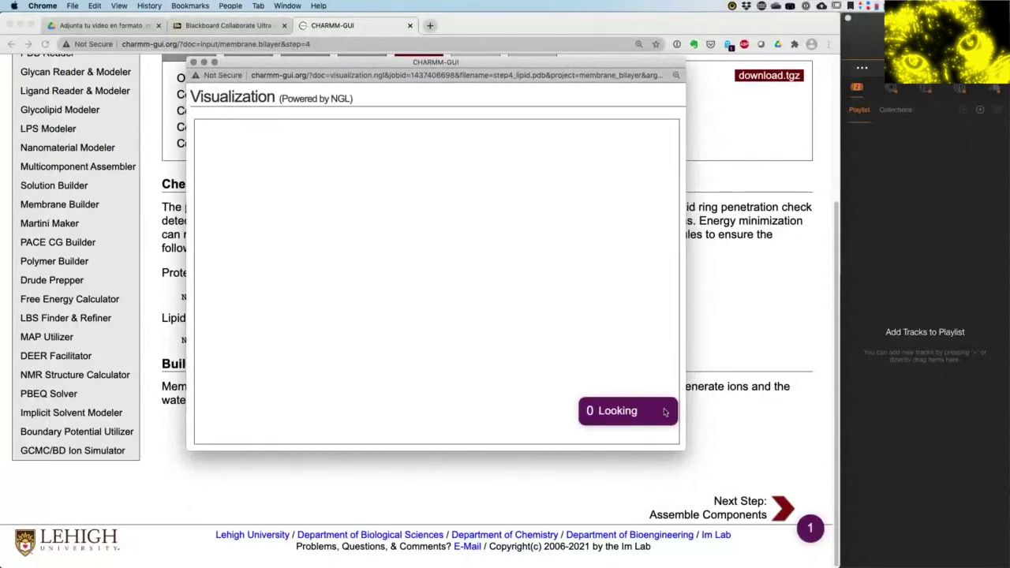
left_click_drag(682, 448, 760, 485)
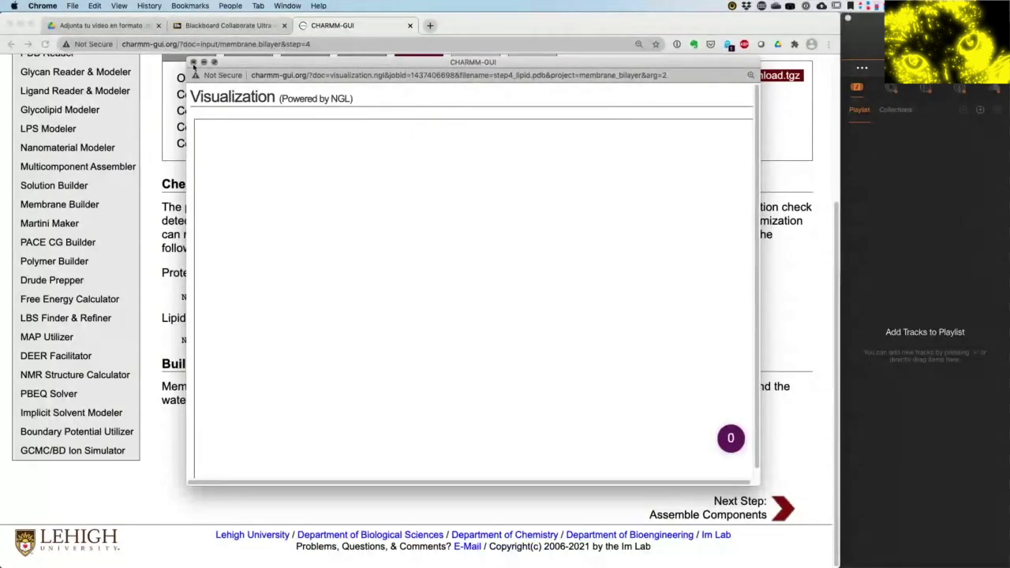
left_click(193, 62)
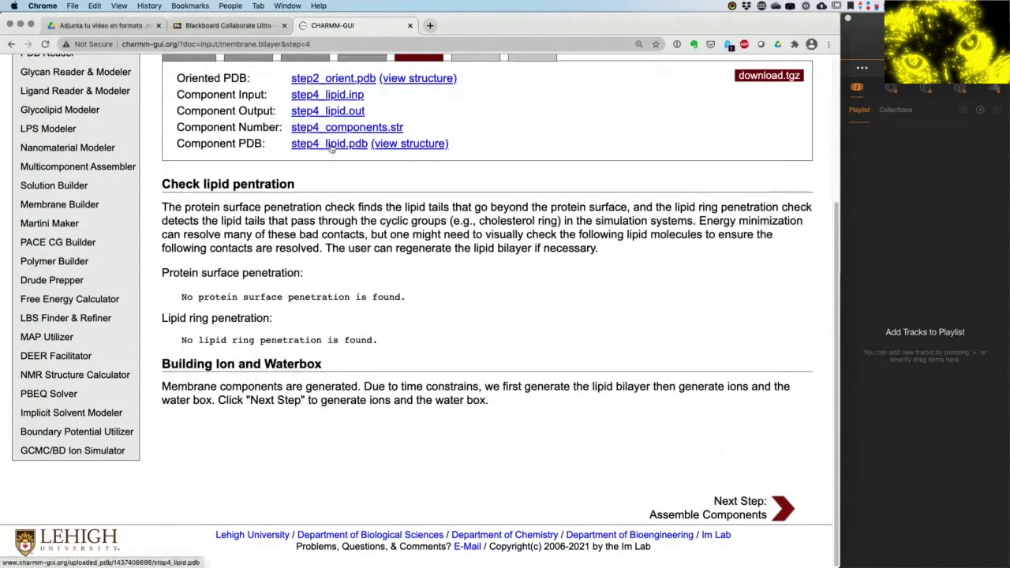
- Download step4_lipid.pdb and open it in UCSF Chimera
left_click(328, 148)
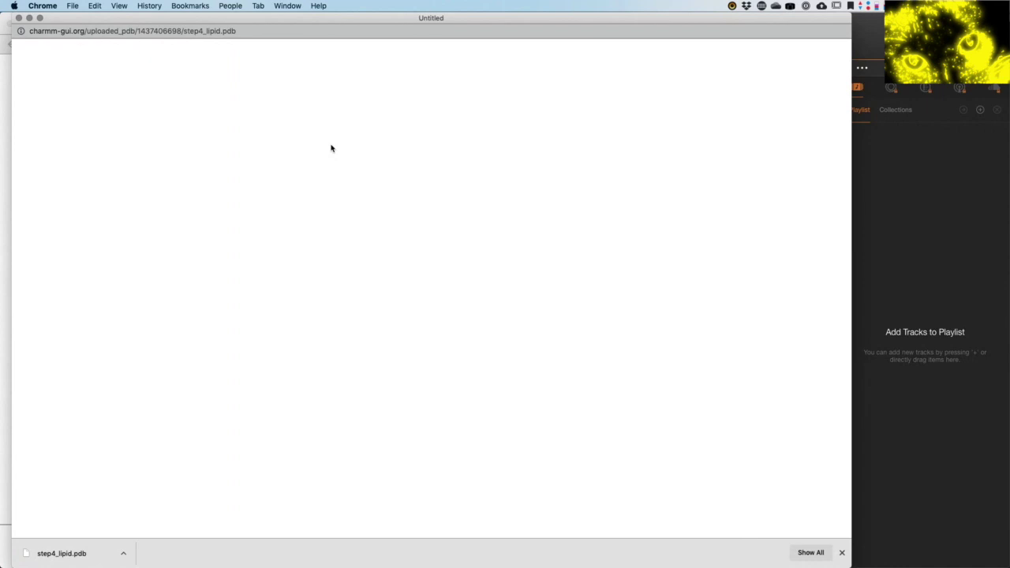
left_click(18, 17)
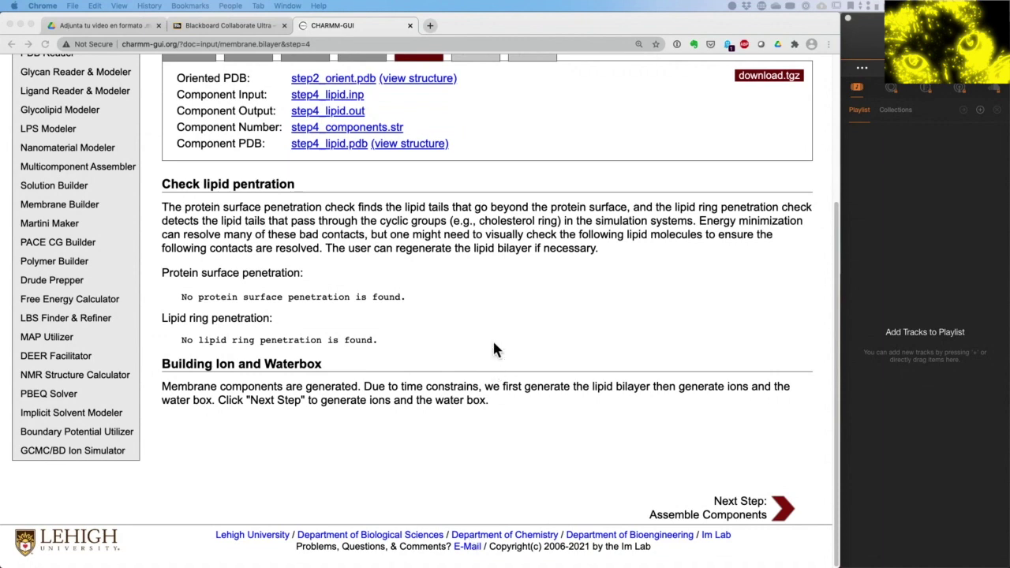
key("ctrl+Up")
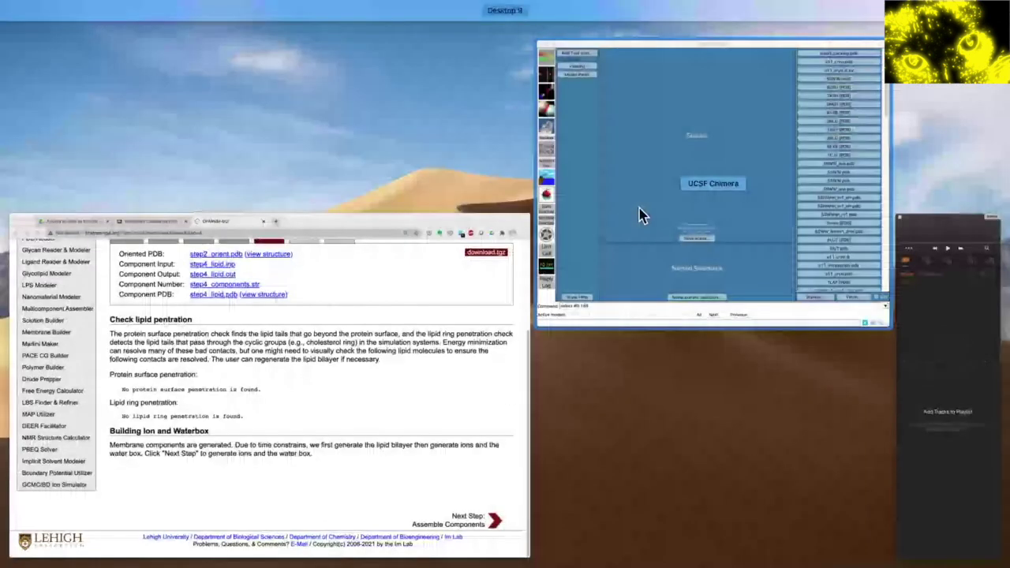
left_click(639, 215)
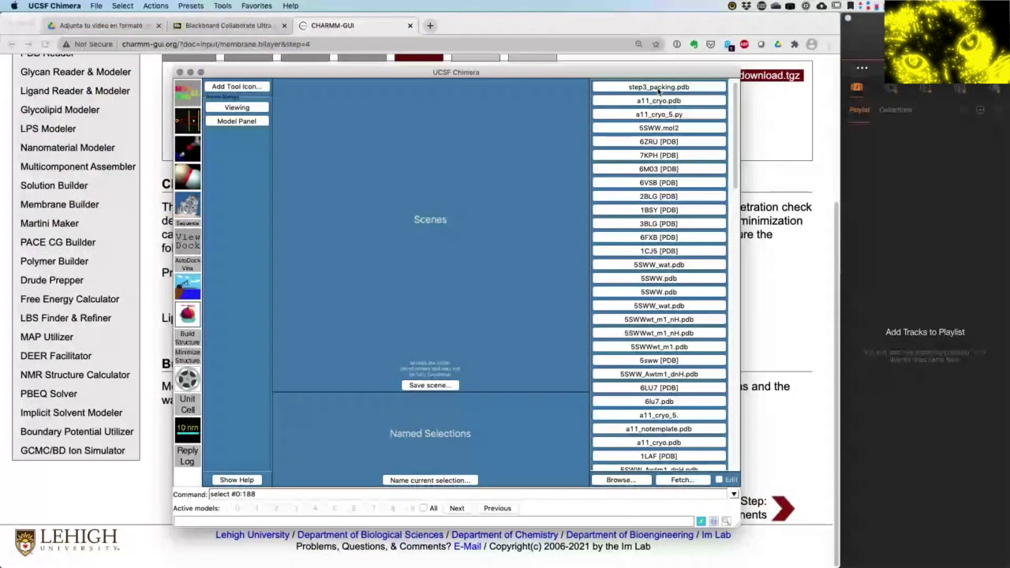
left_click(95, 9)
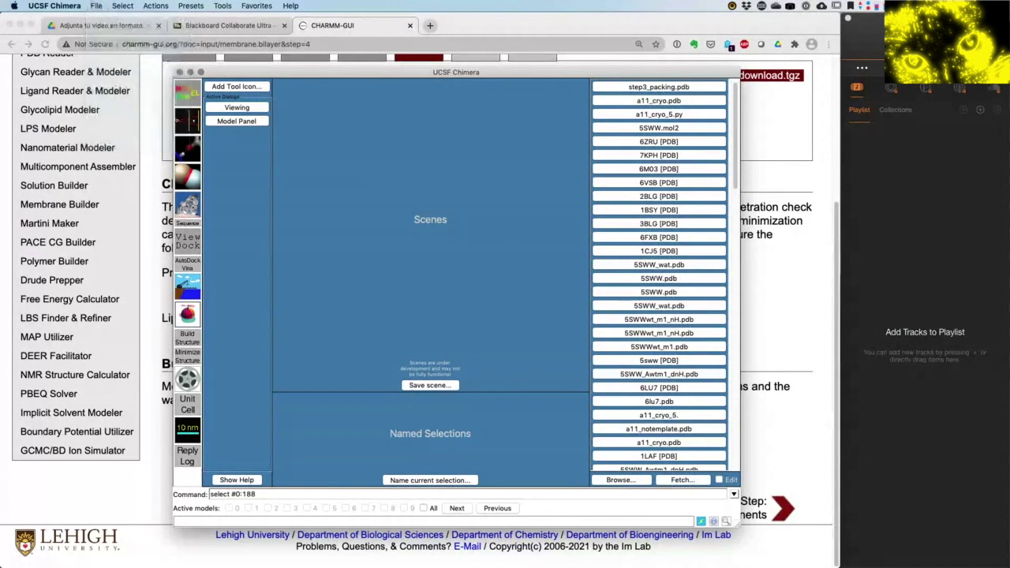
left_click(96, 71)
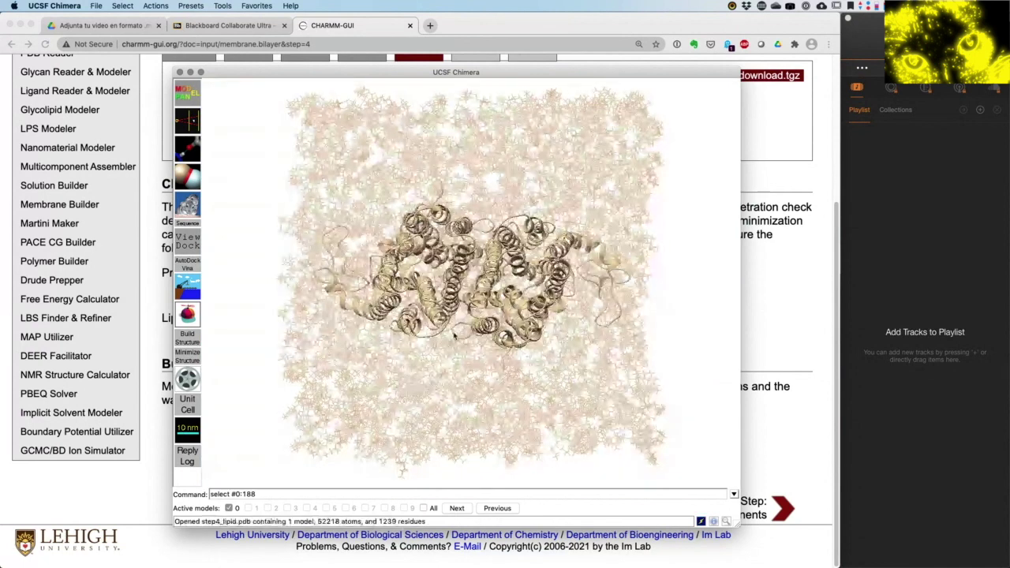
- Examine how the protein sits in the lipid bilayer, rotating the model to a side view
scroll(462, 330, "down", 2)
left_click_drag(462, 330, 598, 411)
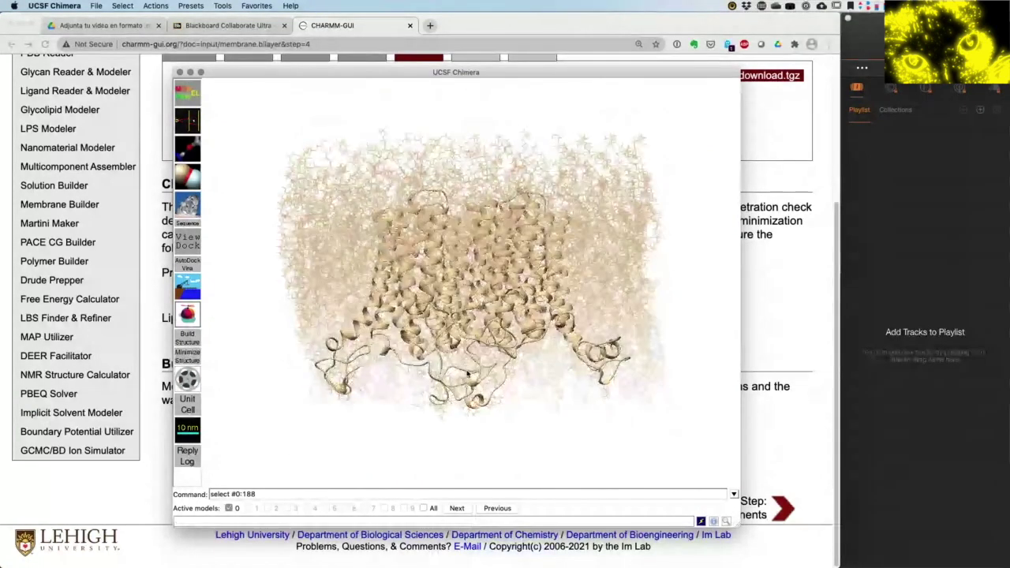
left_click_drag(468, 375, 517, 386)
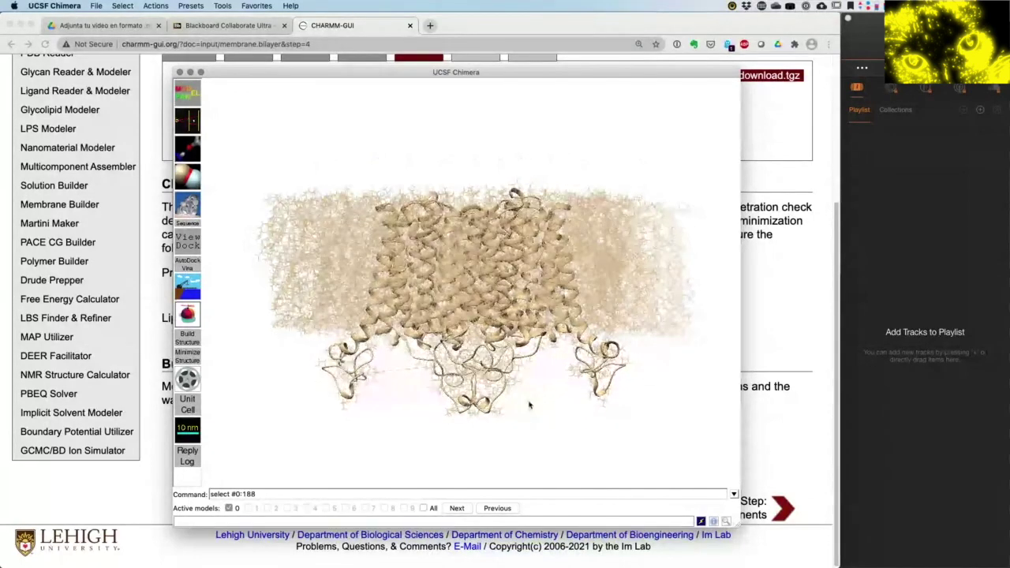
left_click_drag(558, 100, 517, 241)
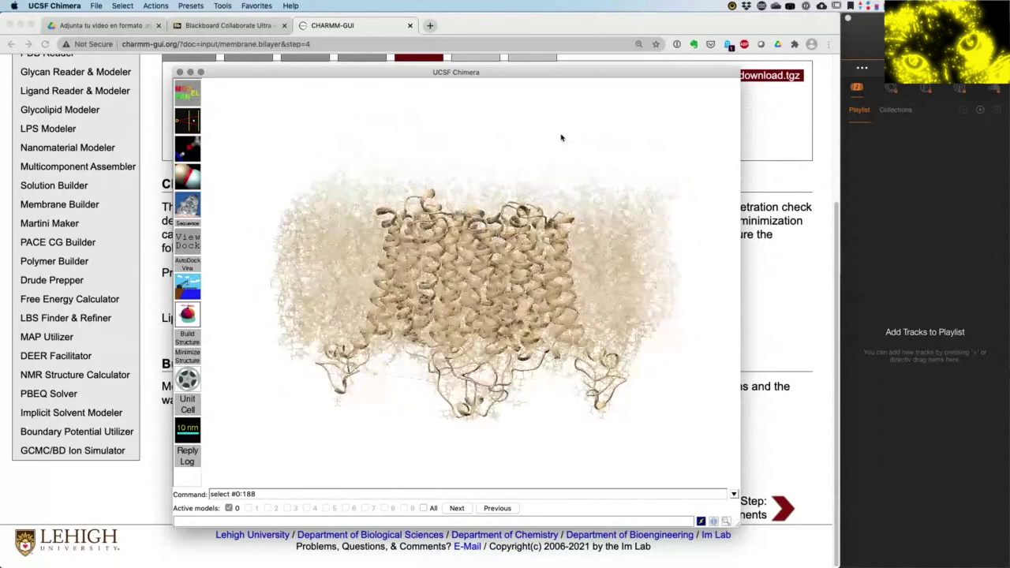
- View the bilayer from above, close the UCSF Chimera session, and generate the ions and water box back in CHARMM-GUI
scroll(562, 138, "up", 5)
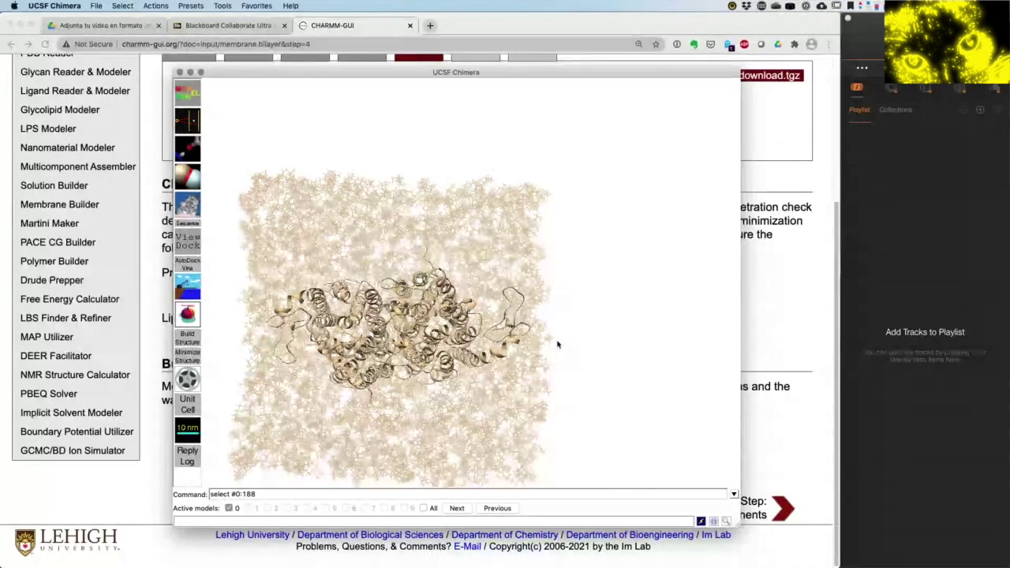
left_click_drag(502, 288, 517, 196)
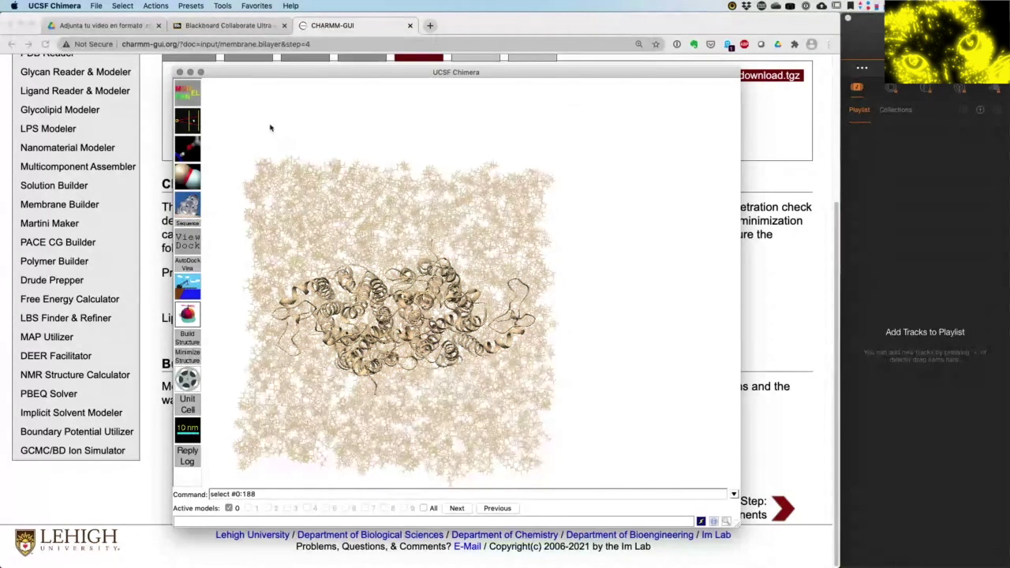
left_click(98, 8)
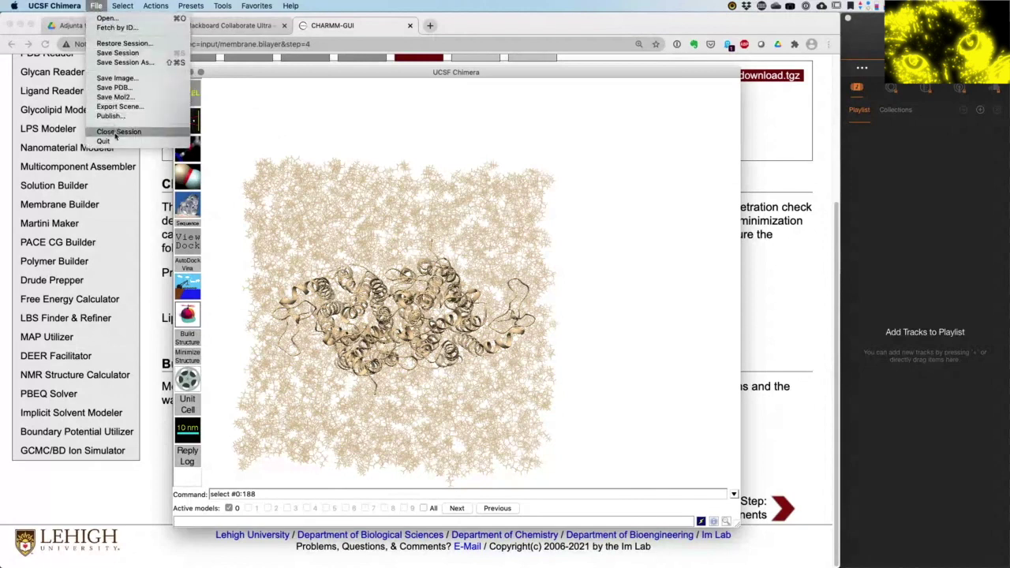
left_click(116, 133)
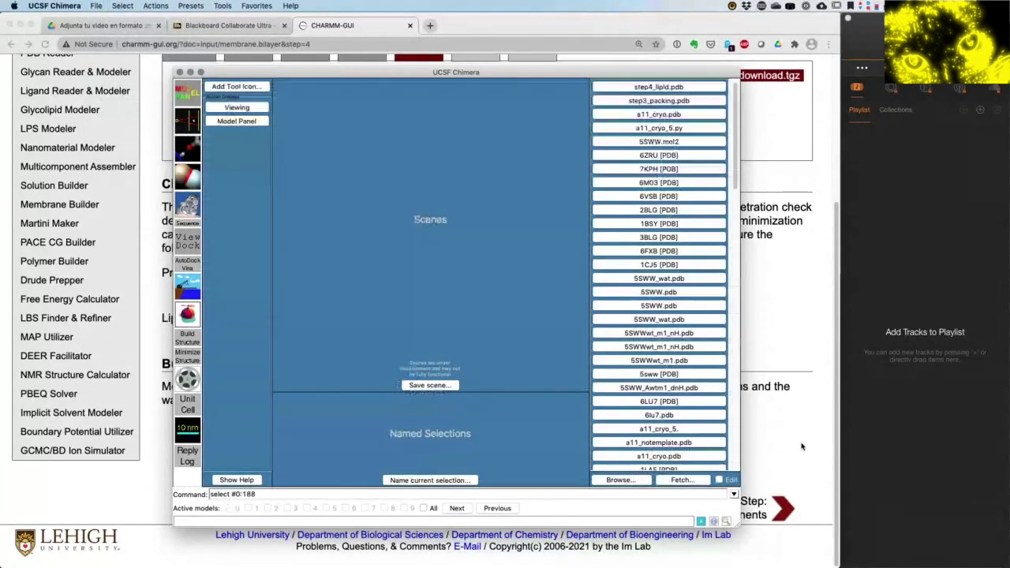
left_click(802, 447)
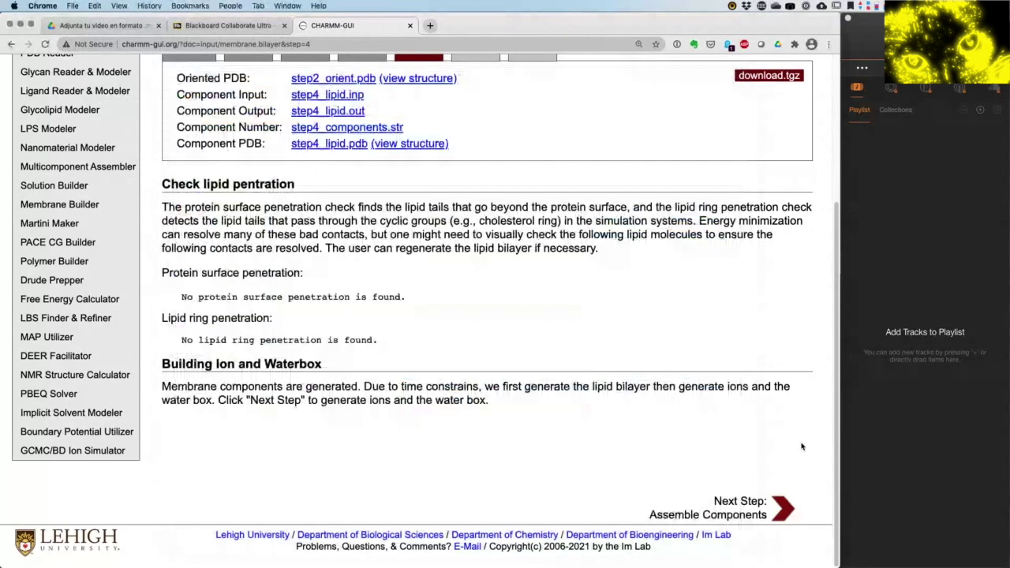
left_click(786, 509)
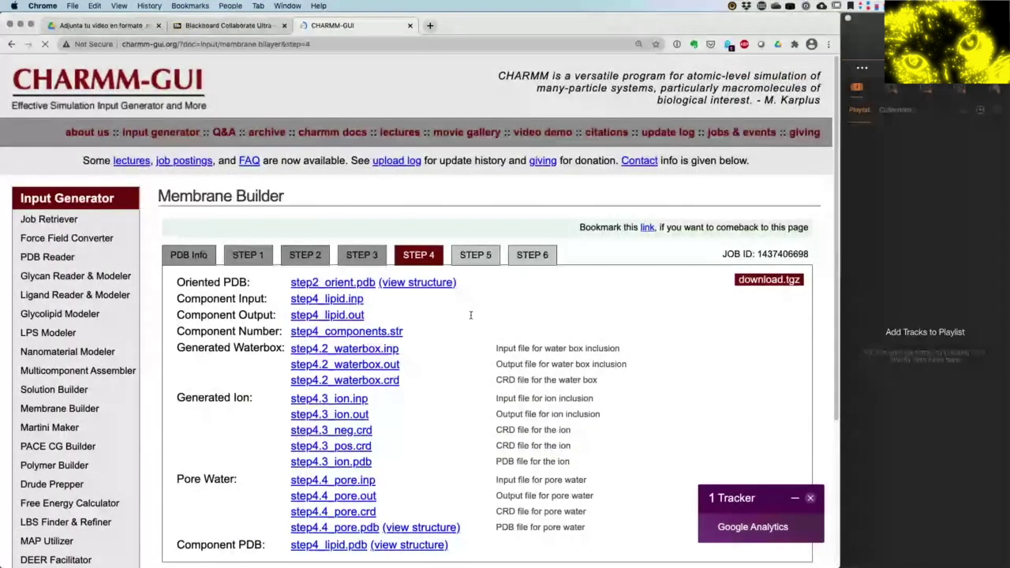
- Dismiss the tracker notice covering the page and assemble the generated membrane components
scroll(353, 364, "down", 5)
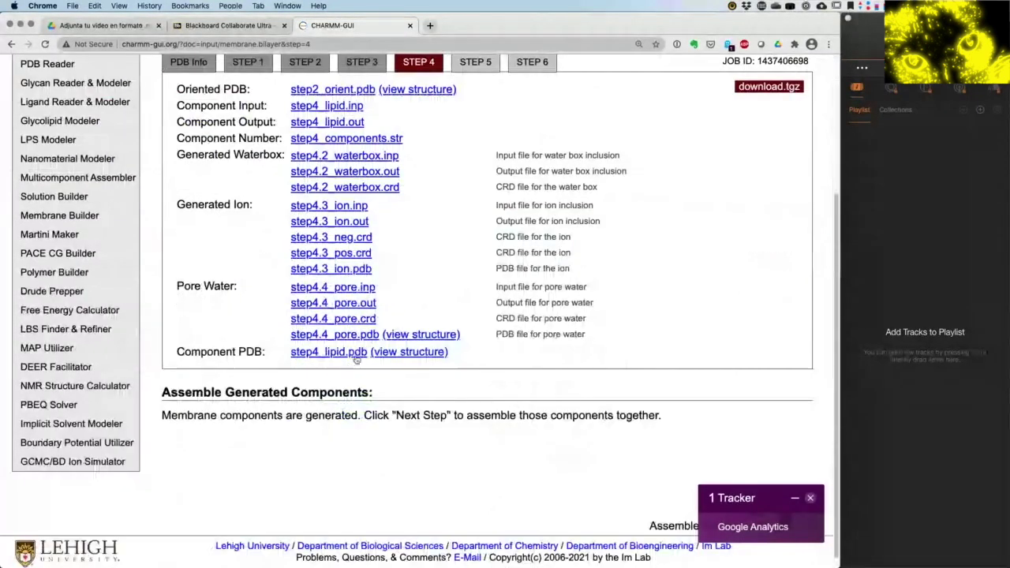
scroll(355, 359, "down", 1)
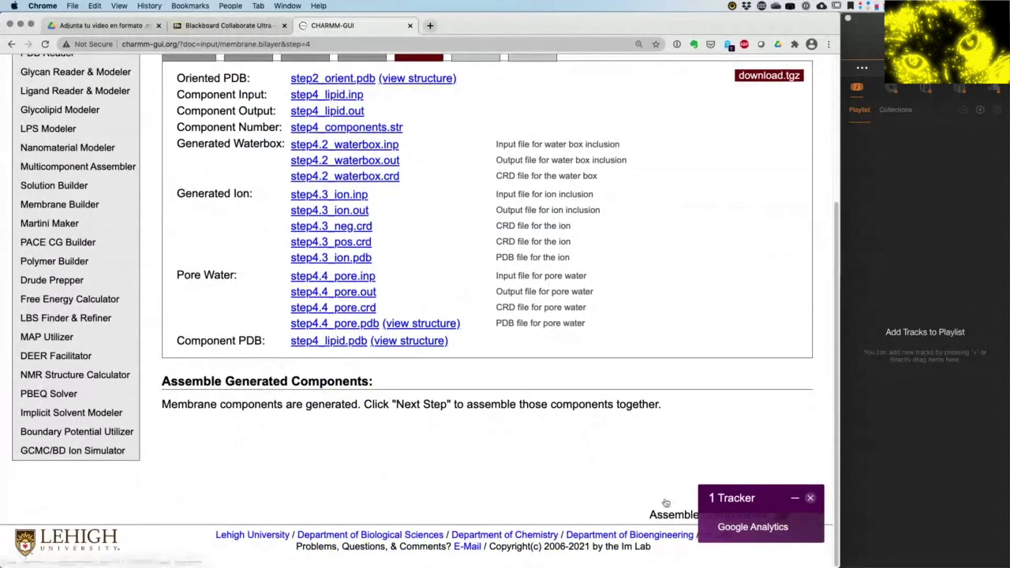
left_click(808, 499)
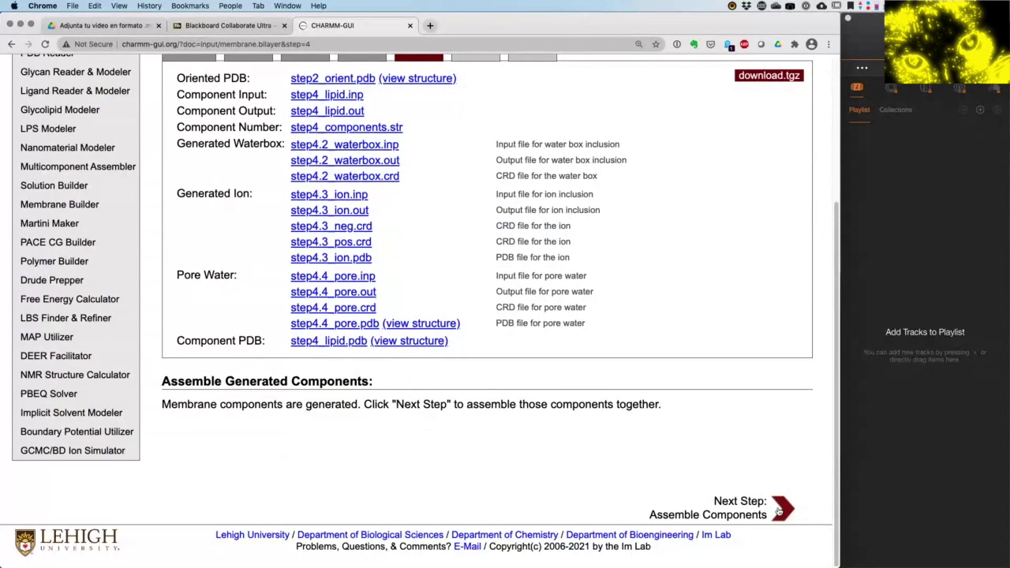
left_click(779, 512)
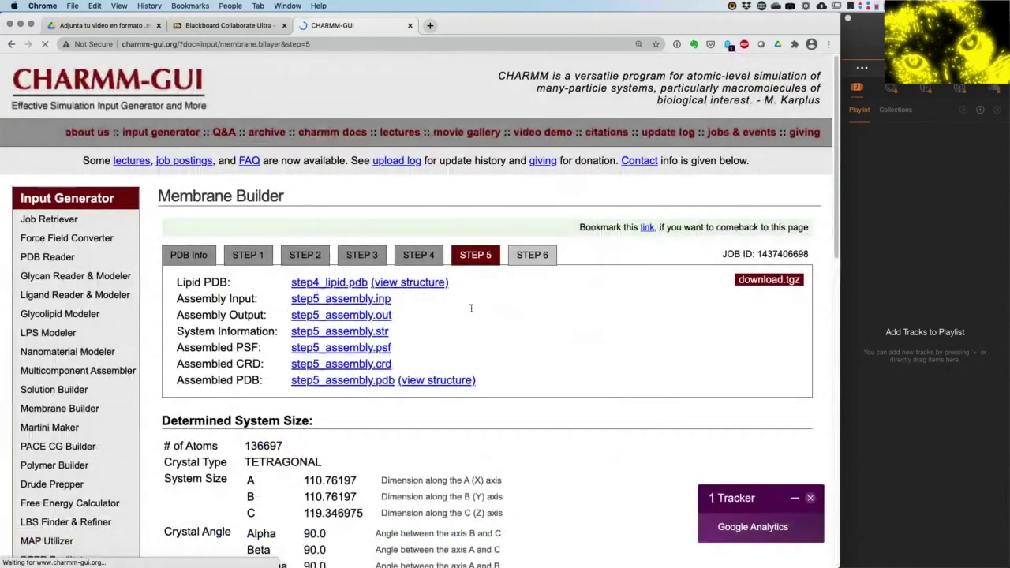
- Review the assembled system's size and choose AMBER as the force field, with AMBER input generation
scroll(472, 308, "down", 1)
scroll(472, 309, "down", 1)
scroll(471, 308, "down", 2)
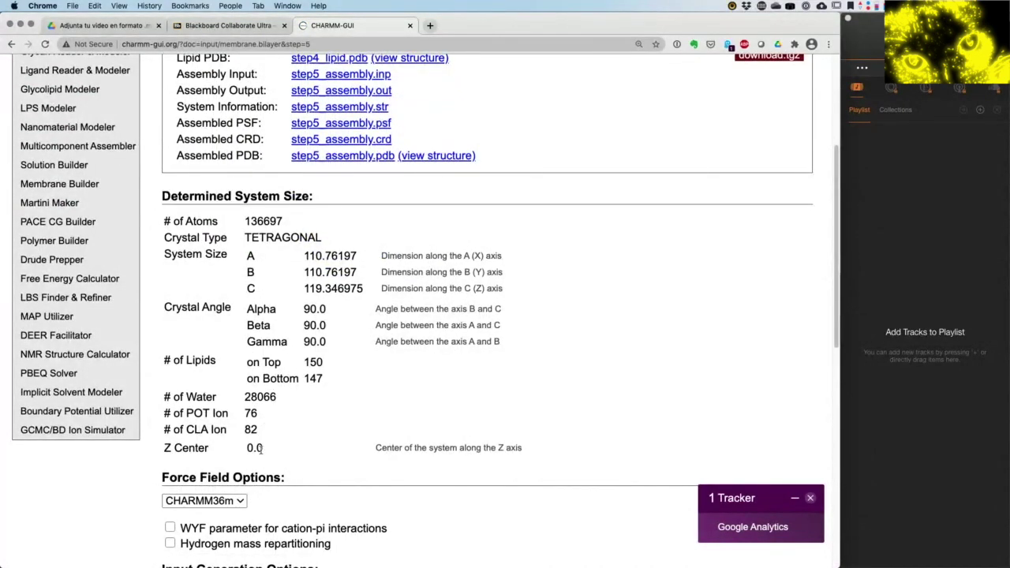
scroll(260, 447, "down", 5)
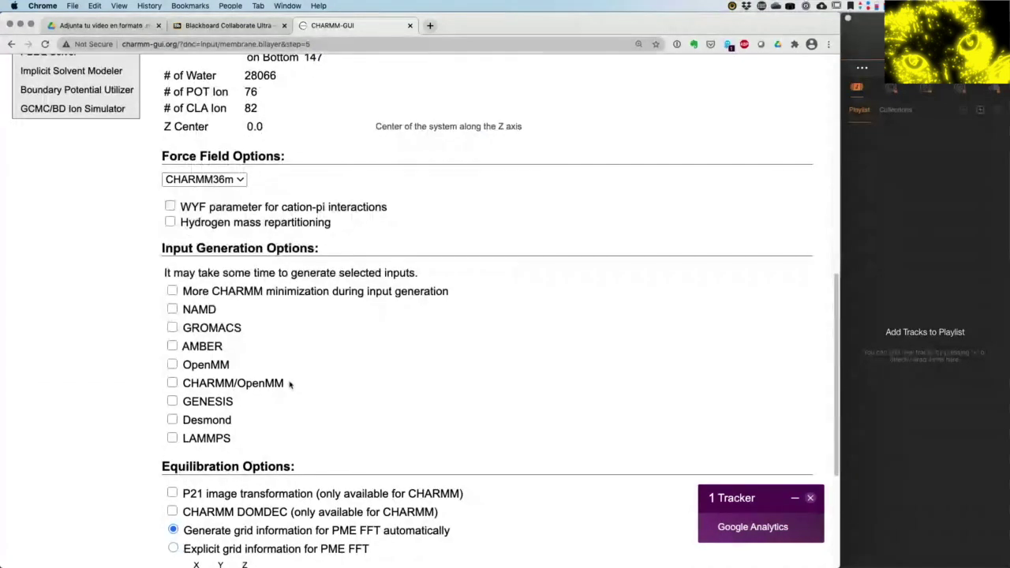
left_click(233, 181)
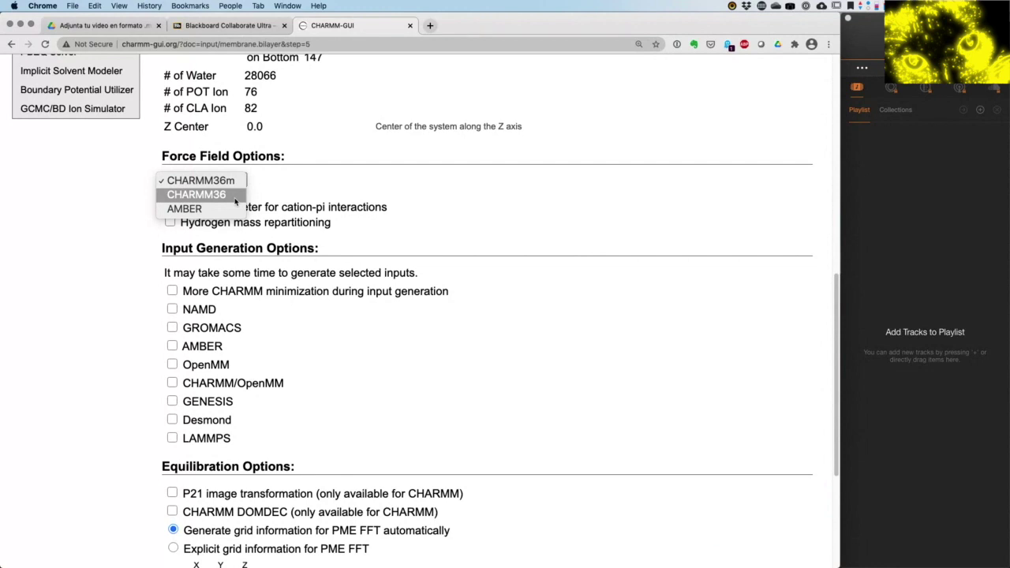
left_click(190, 209)
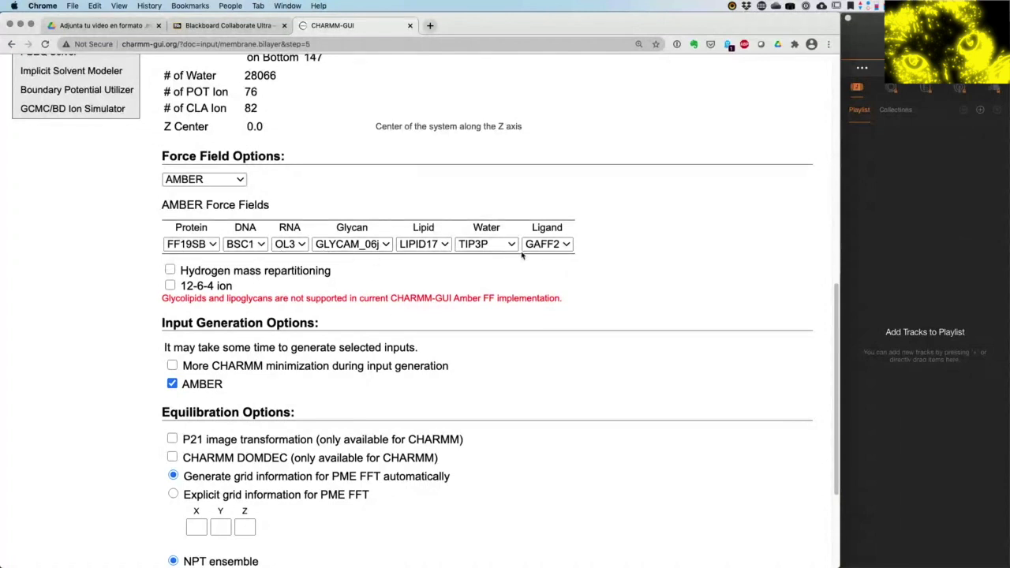
- Look through the AMBER force field choices for each molecule type and set the water model to OPC
left_click(204, 246)
left_click(203, 248)
left_click(244, 245)
left_click(244, 246)
left_click(286, 246)
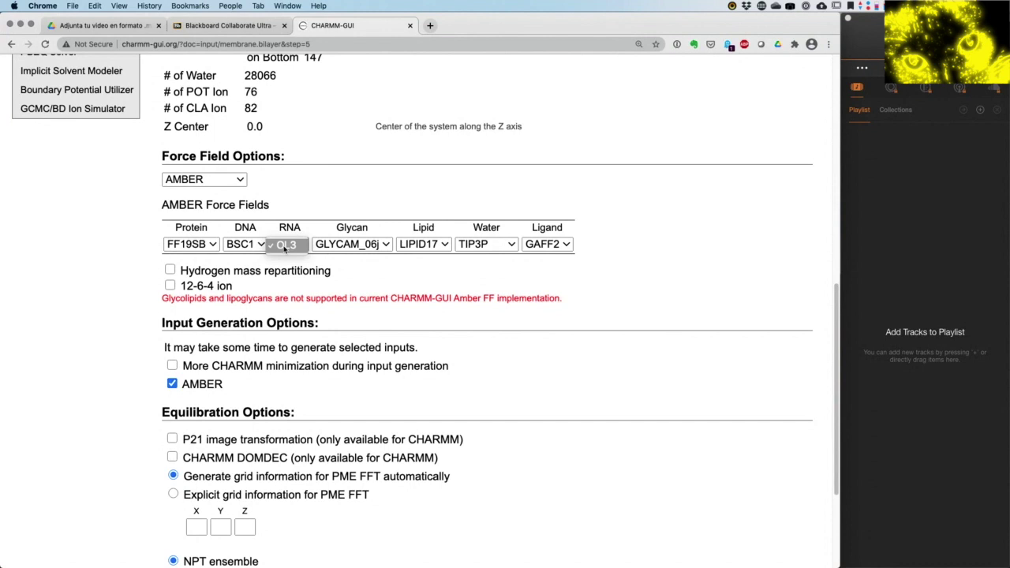
left_click(286, 246)
left_click(352, 246)
left_click(352, 247)
left_click(352, 246)
left_click(352, 247)
left_click(423, 246)
left_click(423, 246)
left_click(484, 246)
left_click(485, 245)
left_click(544, 247)
left_click(545, 245)
left_click(483, 245)
left_click(475, 275)
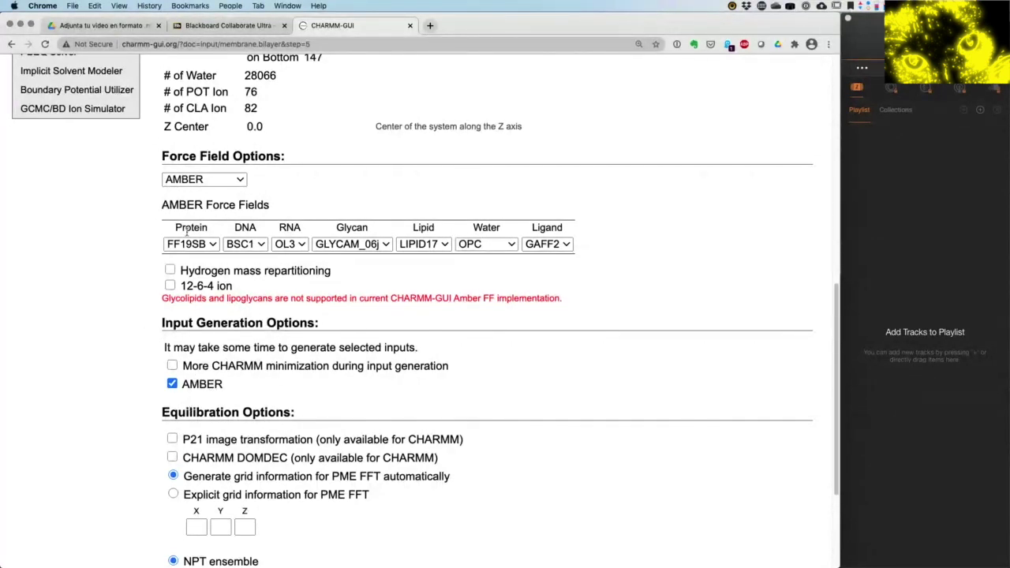
- Compare the CHARMM force field options, choose CHARMM36m with AMBER input kept, and generate the equilibration and dynamics inputs
left_click(203, 180)
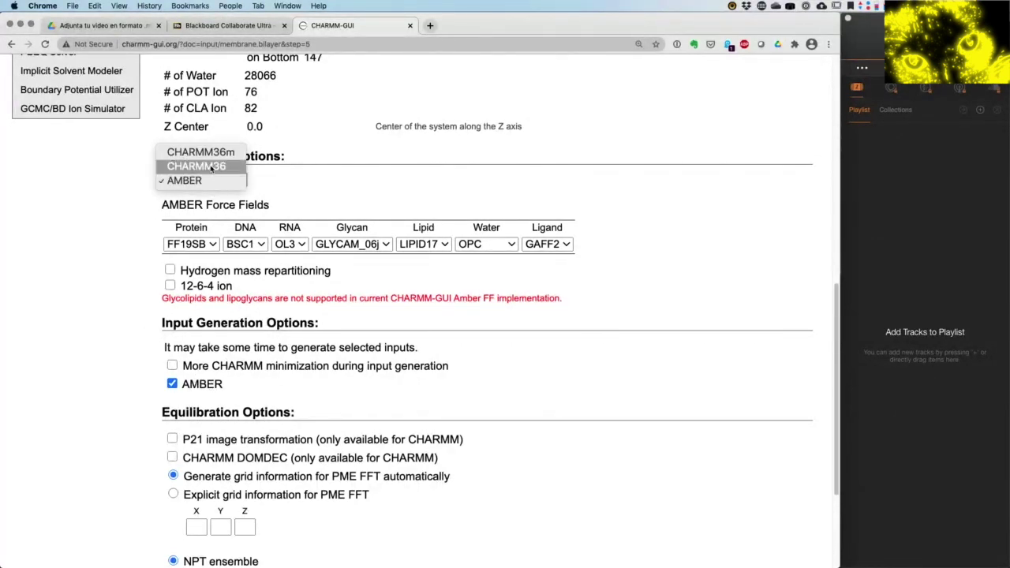
left_click(186, 164)
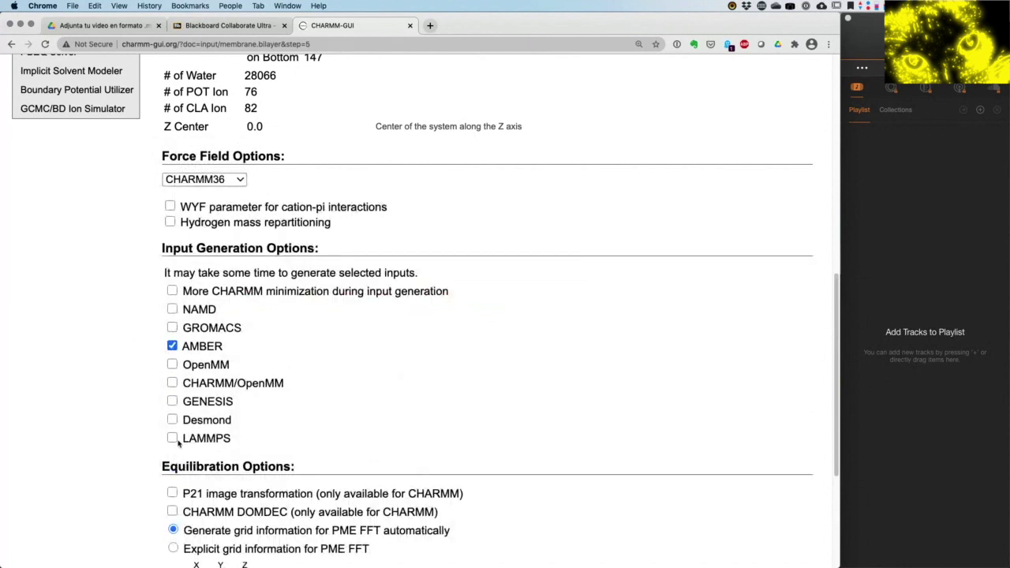
left_click(213, 181)
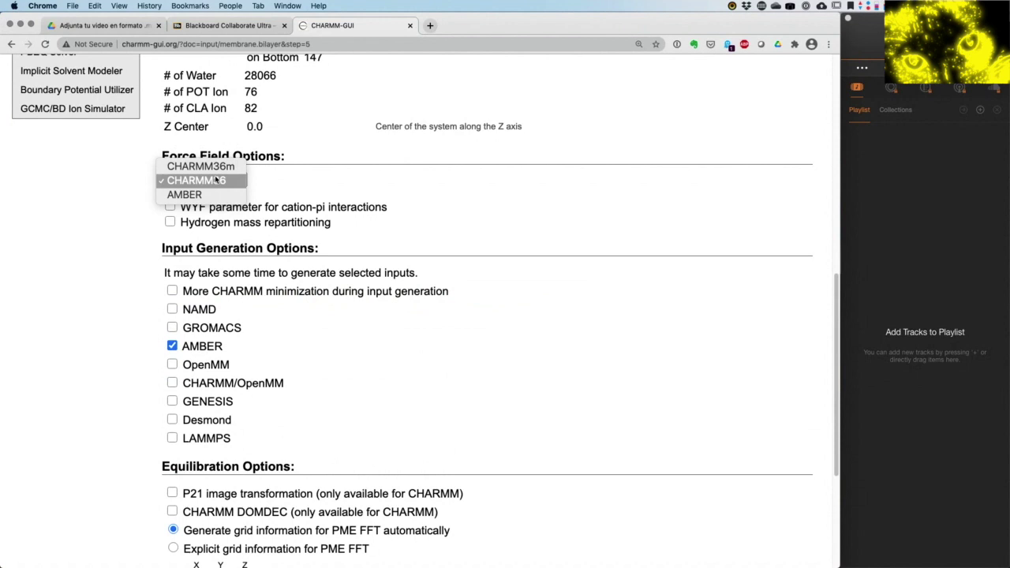
left_click(218, 168)
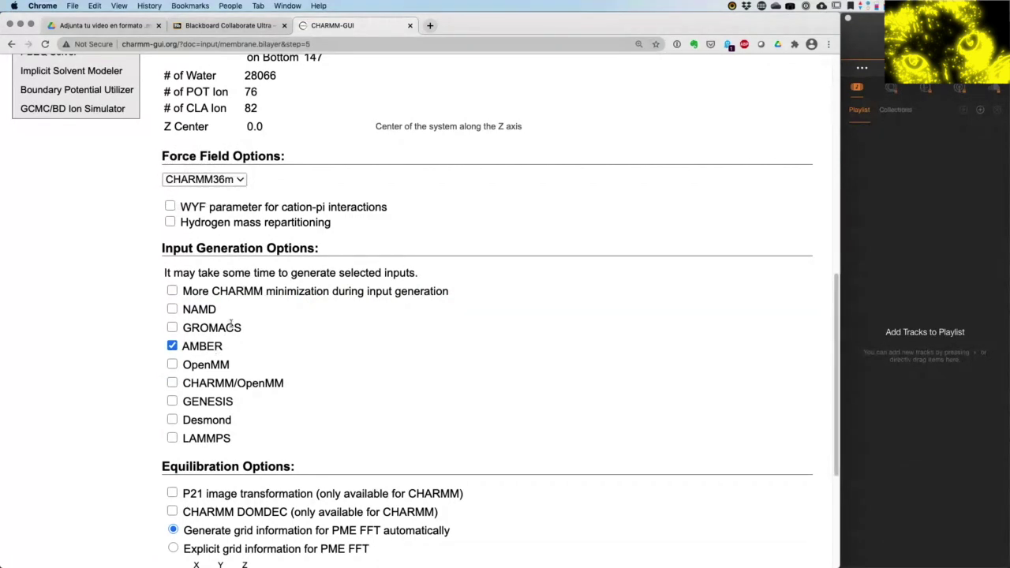
left_click(226, 181)
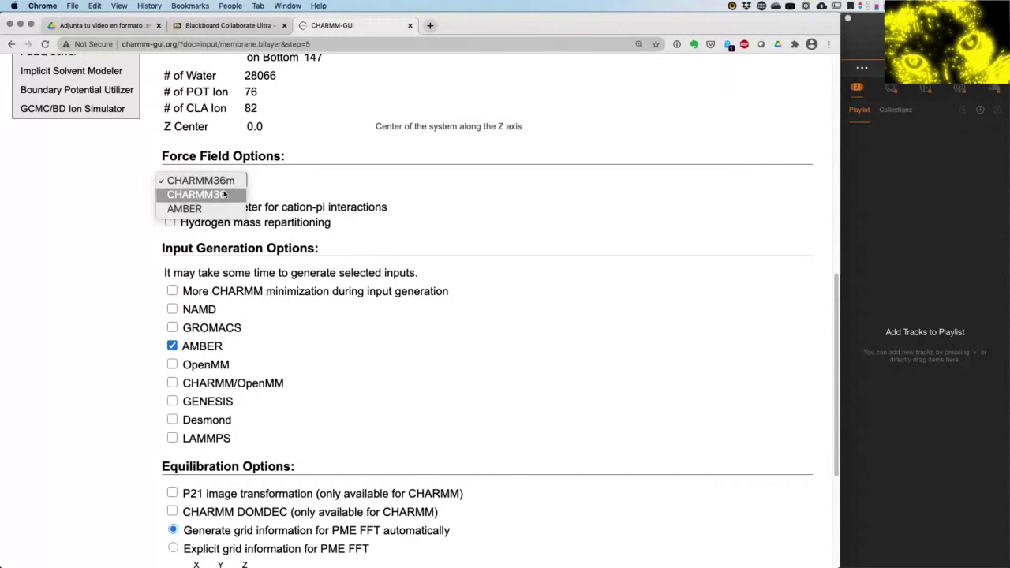
left_click(224, 194)
left_click(228, 180)
left_click(227, 166)
scroll(226, 166, "down", 5)
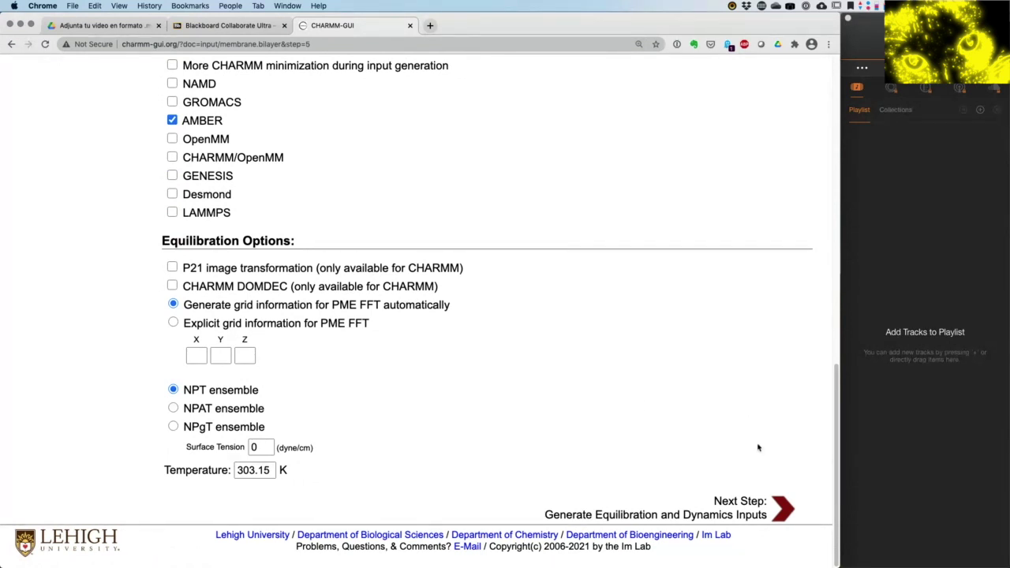
left_click(783, 507)
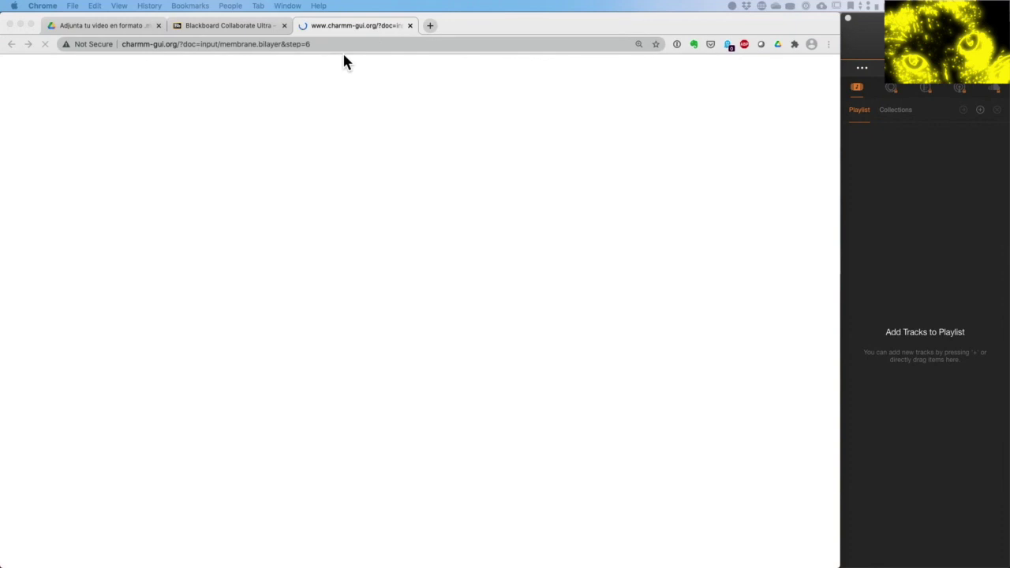
- Try to reload the blank bilayer step 6 page from its address
left_click(343, 51)
left_click(339, 49)
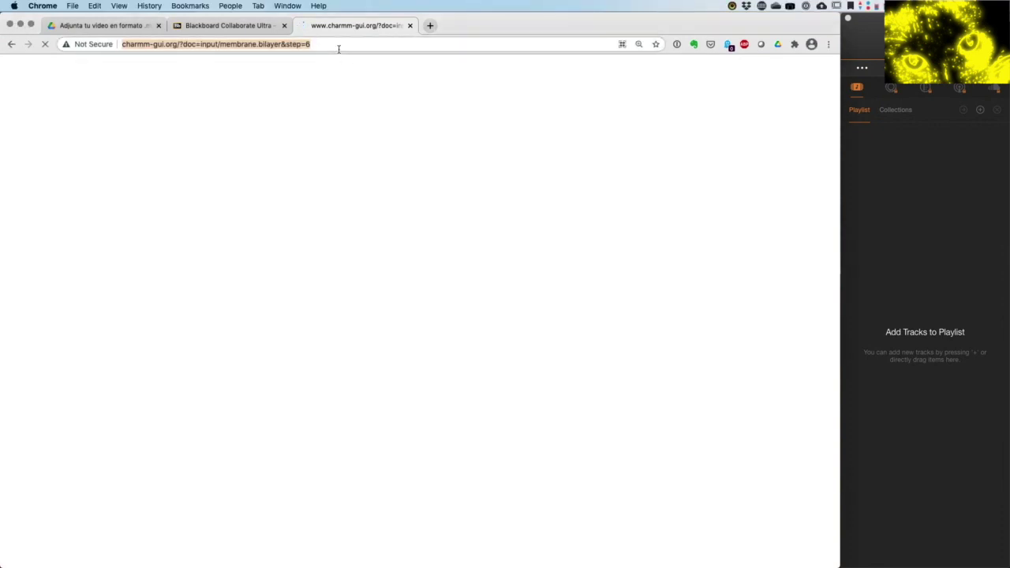
left_click(339, 49)
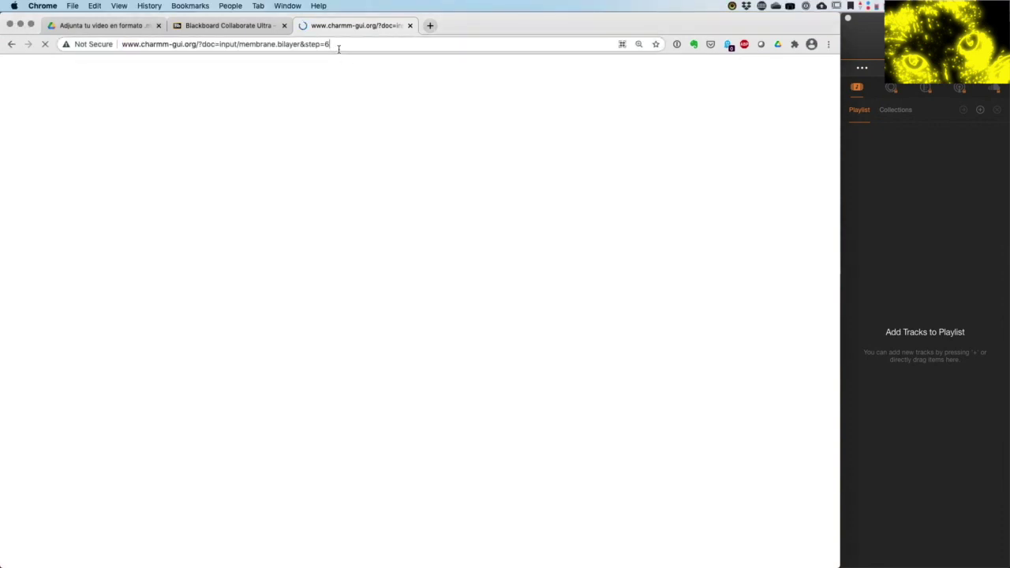
key("Return")
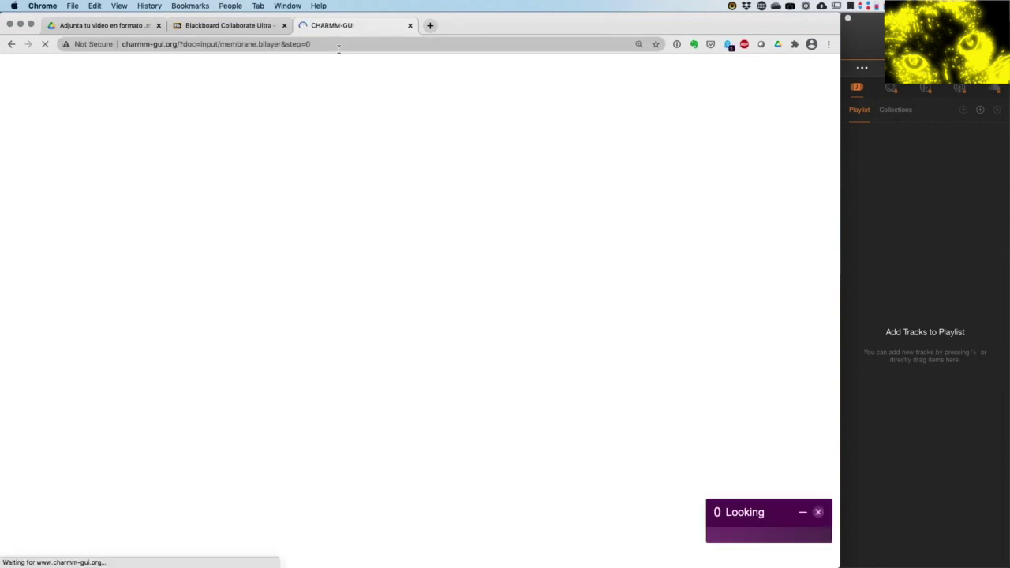
- Retrieve the job by its job ID in Job Retriever and go to membrane.bilayer step 6
scroll(127, 538, "down", 2)
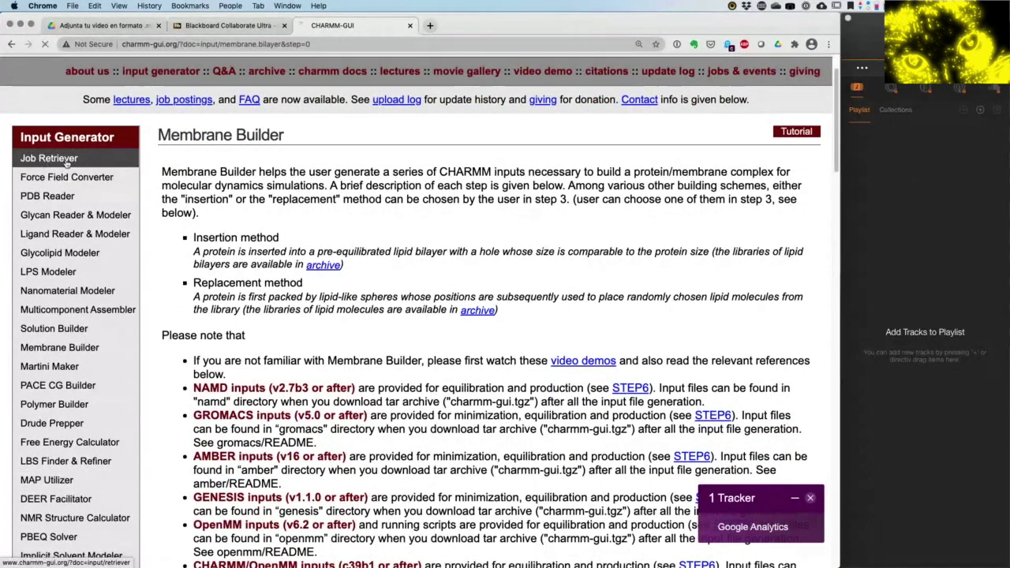
left_click(67, 161)
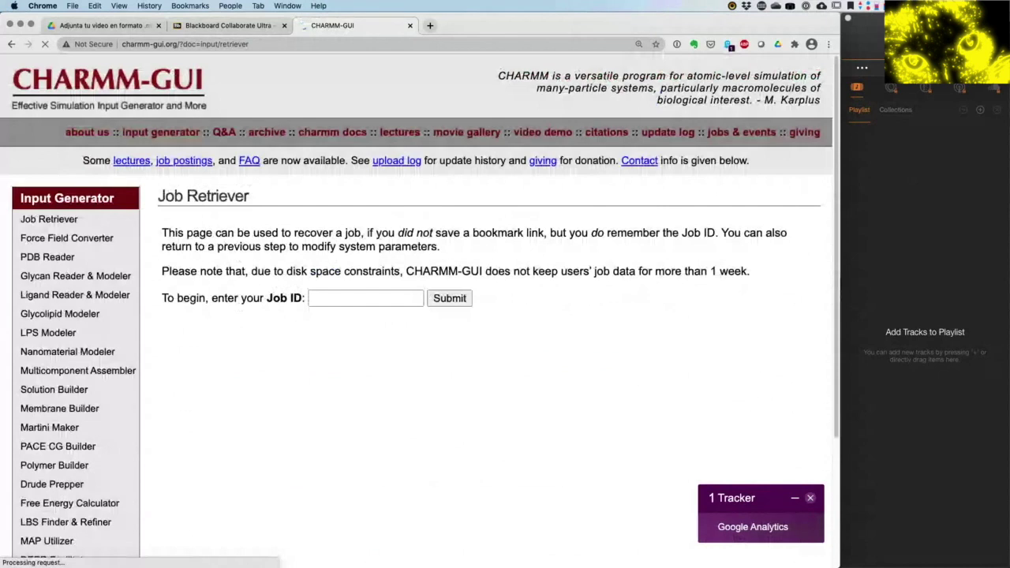
key("super+Tab")
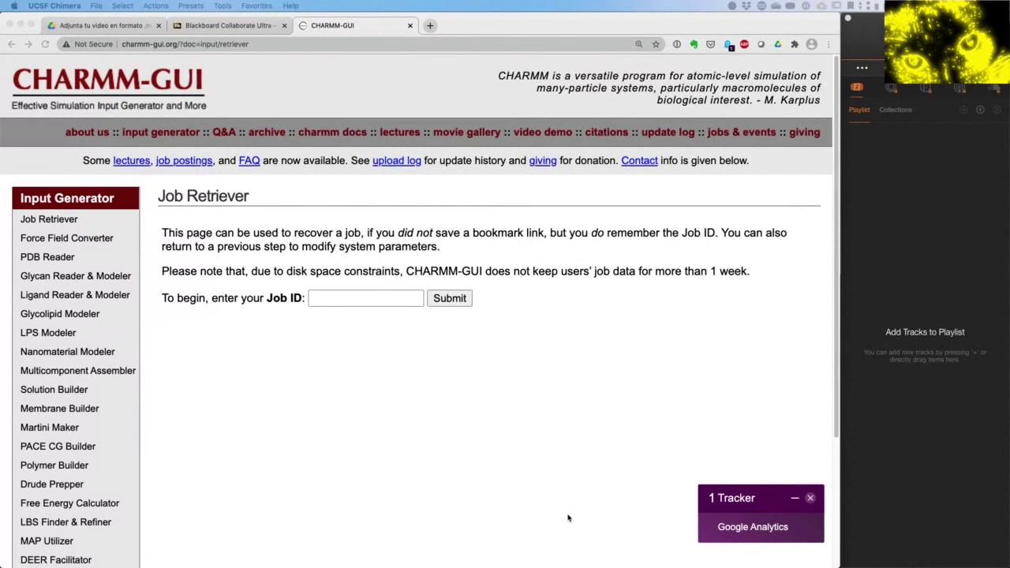
left_click(339, 298)
key("super+v")
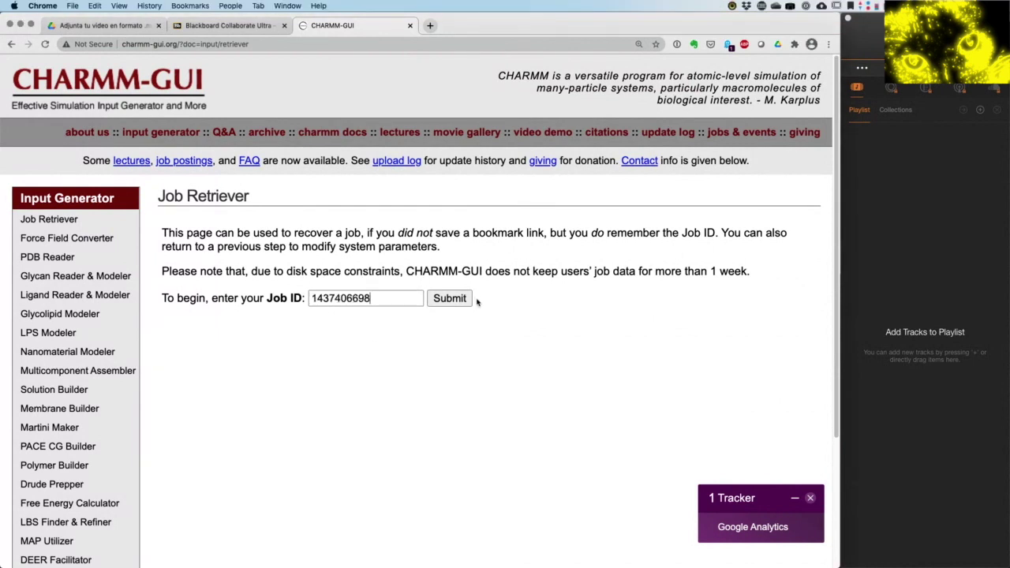
left_click(449, 299)
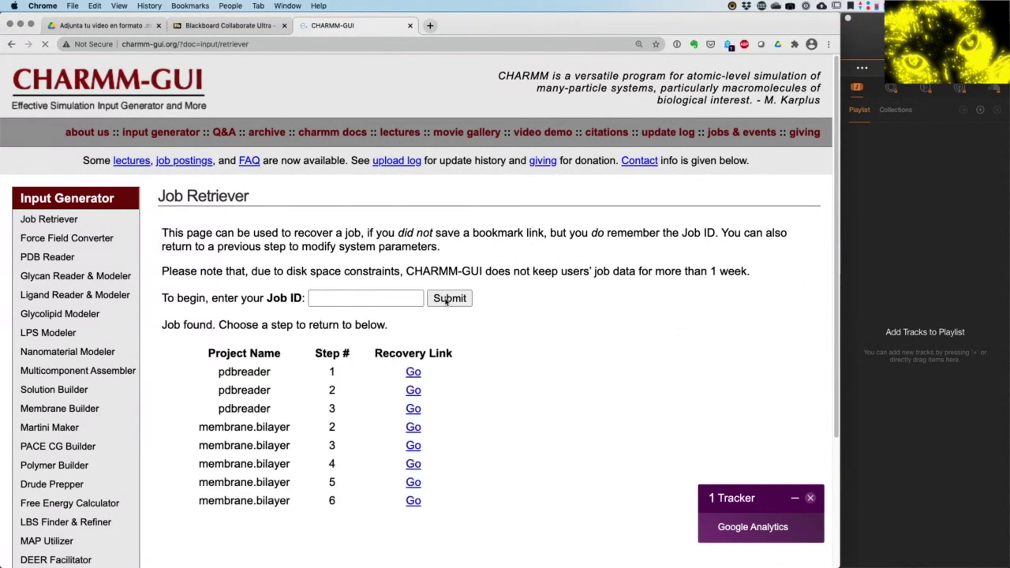
scroll(446, 301, "down", 3)
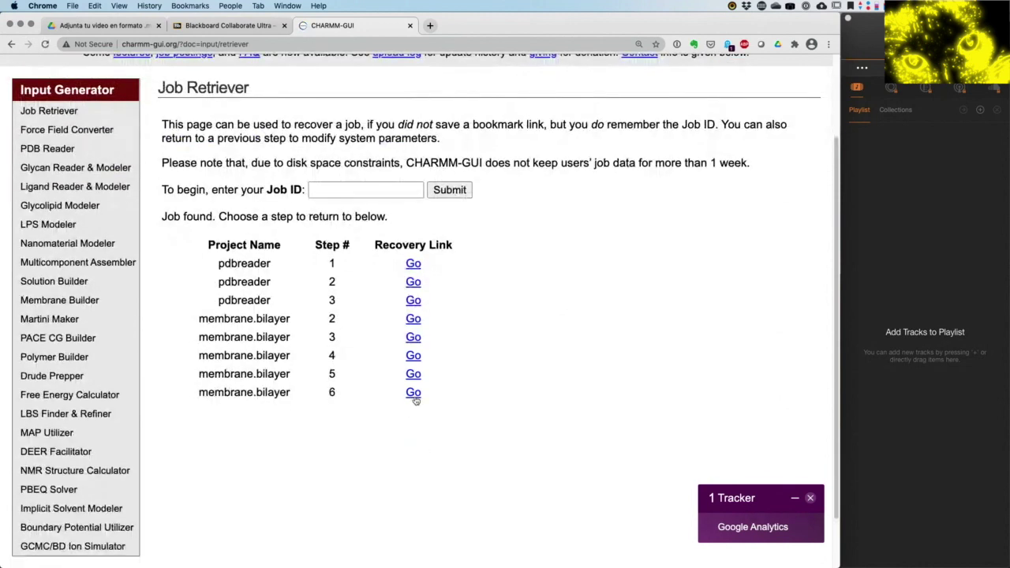
left_click(414, 394)
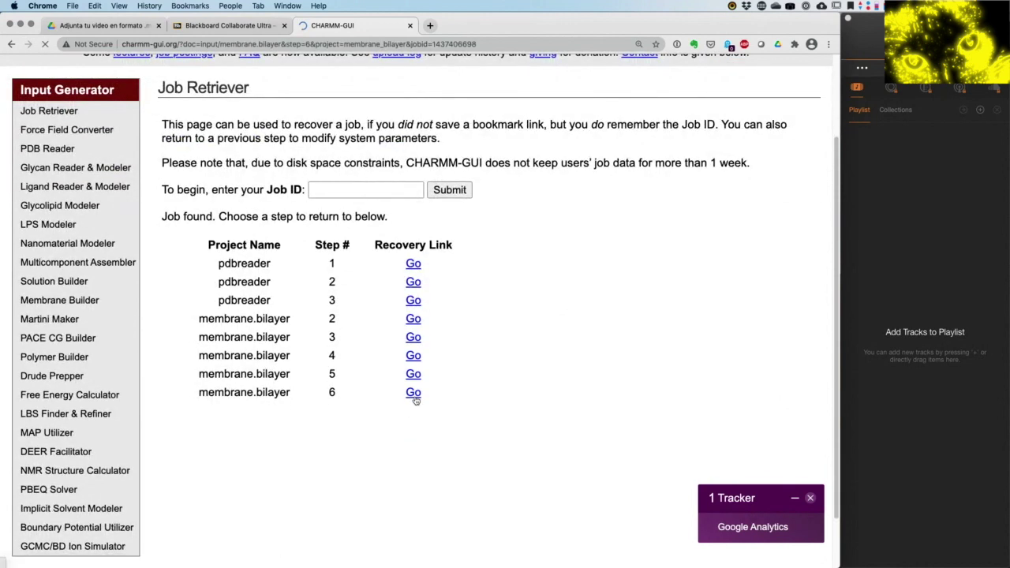
- Examine the step 6 output files and equilibration input notes, reloading the page to check the job's progress
scroll(416, 401, "down", 5)
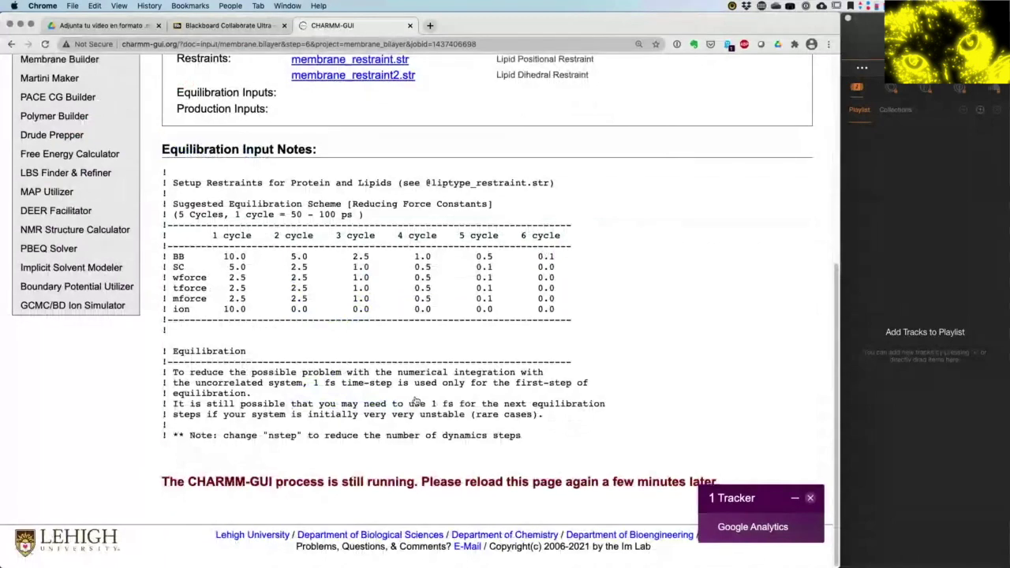
scroll(581, 397, "up", 1)
scroll(582, 397, "down", 1)
left_click(797, 499)
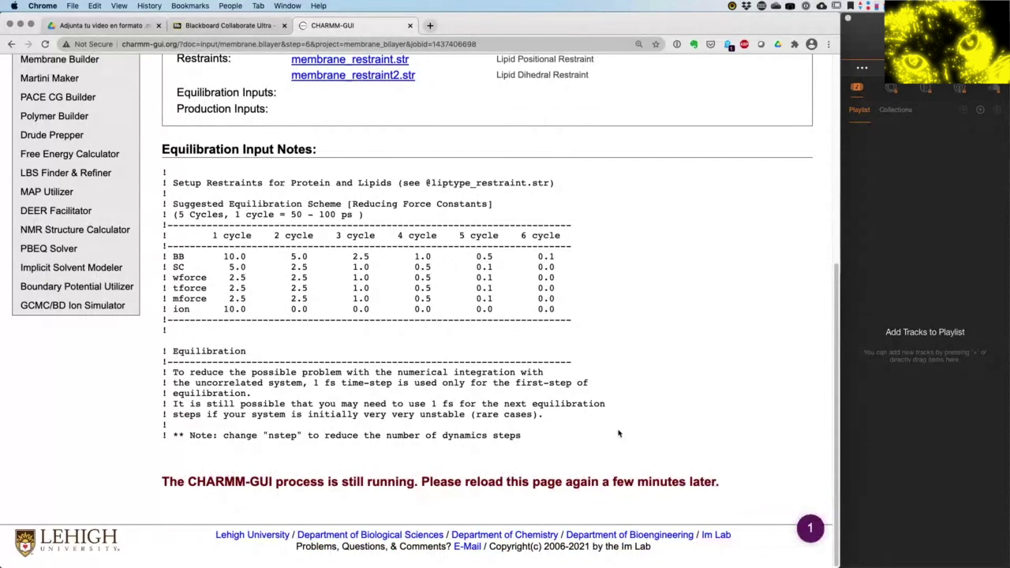
scroll(619, 433, "up", 3)
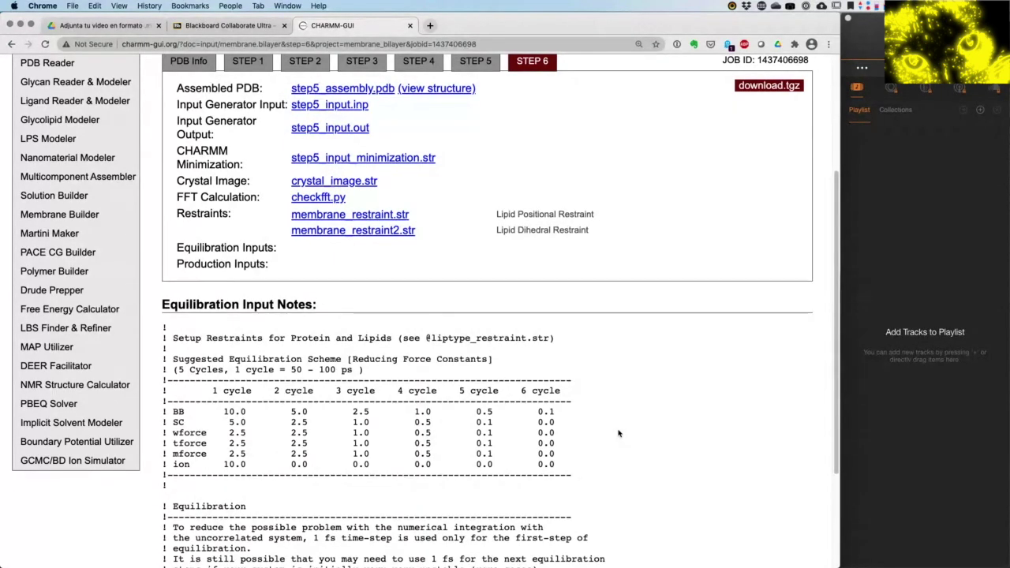
scroll(619, 434, "down", 5)
key("super+r")
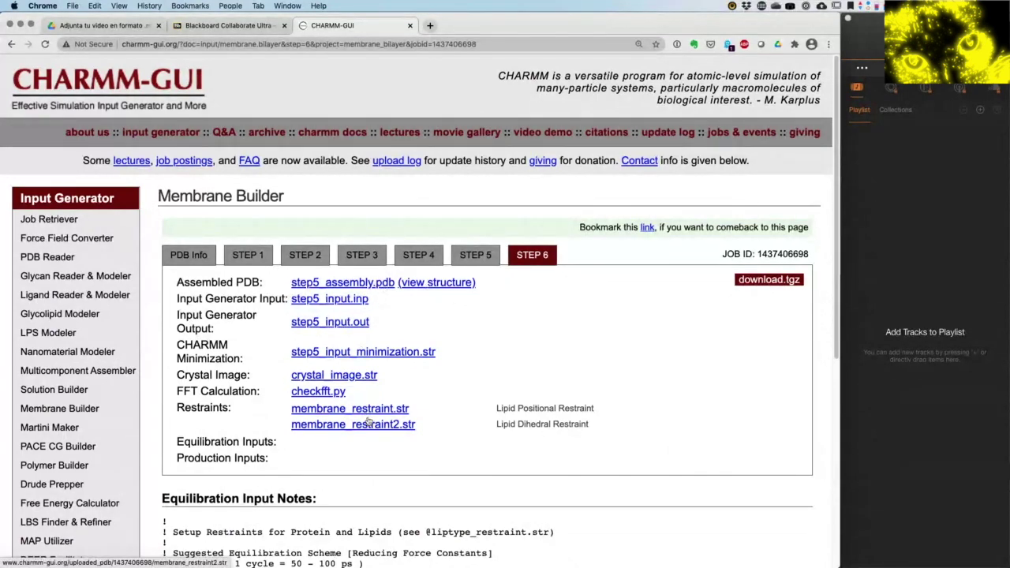
scroll(368, 422, "down", 3)
scroll(368, 422, "down", 5)
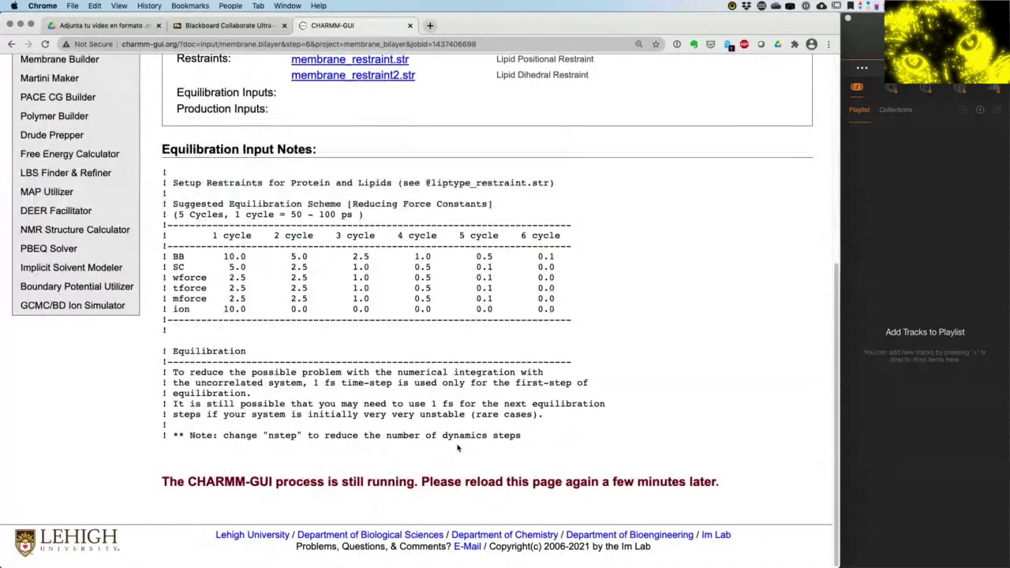